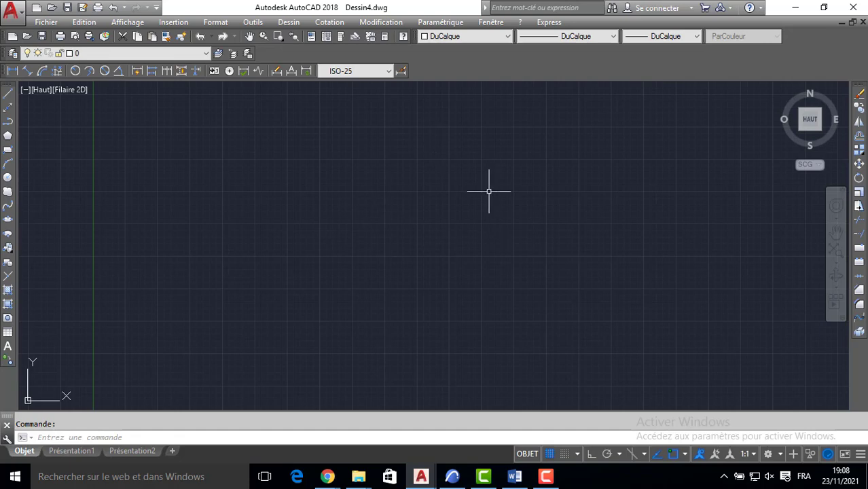
Turn off the grid display and draw a 260 by 120 rectangle for the stair landing
scroll(489, 191, up, 2)
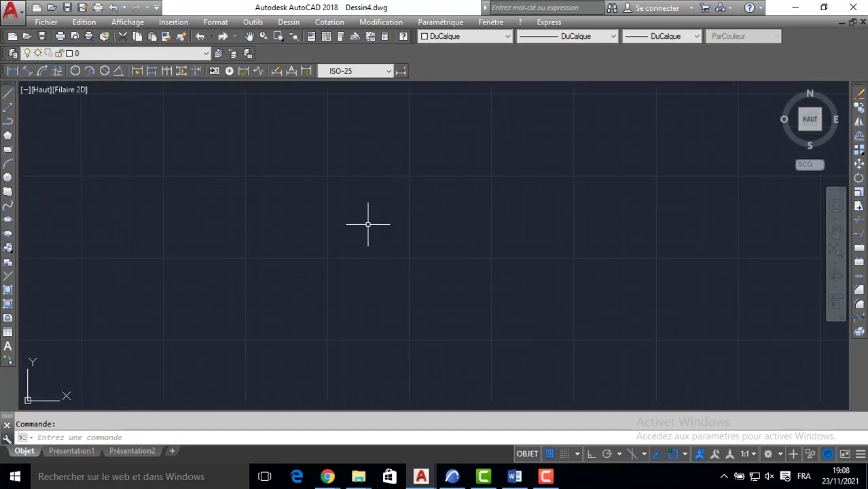
key(F7)
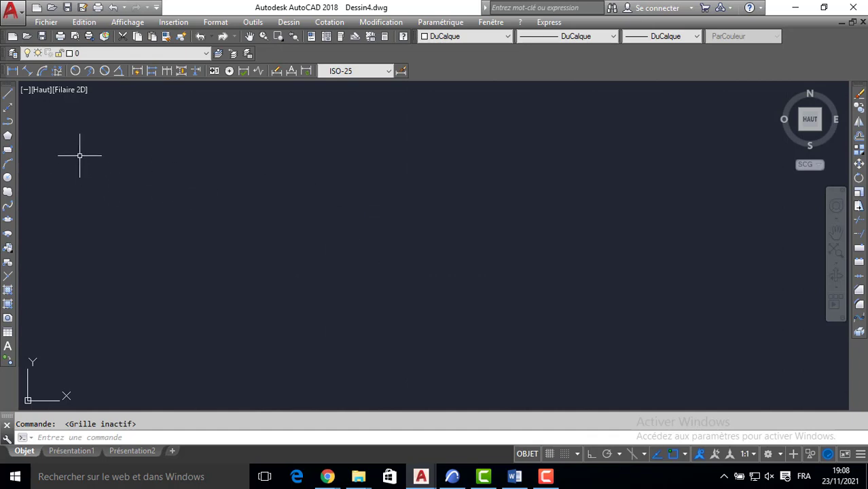
click(8, 151)
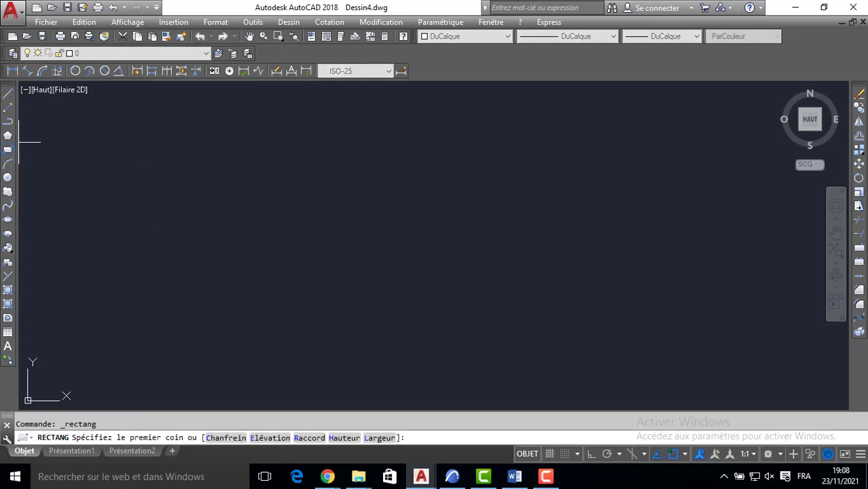
click(302, 238)
text(260)
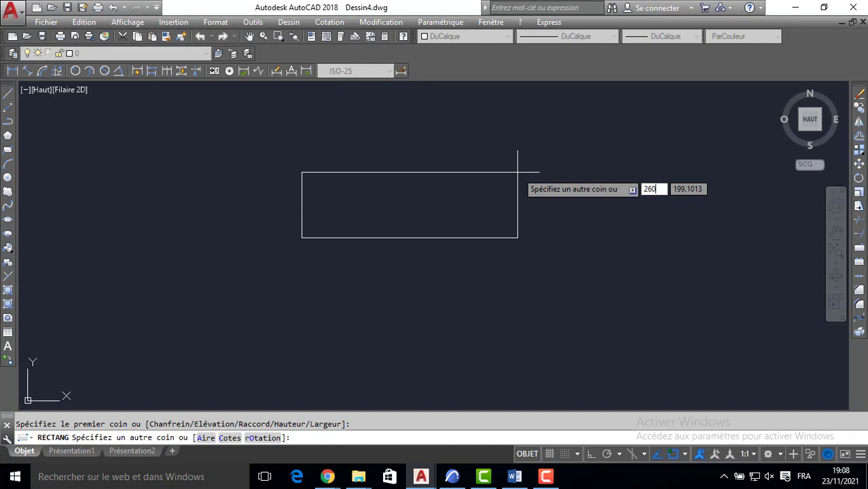
key(Tab)
text(120)
key(Return)
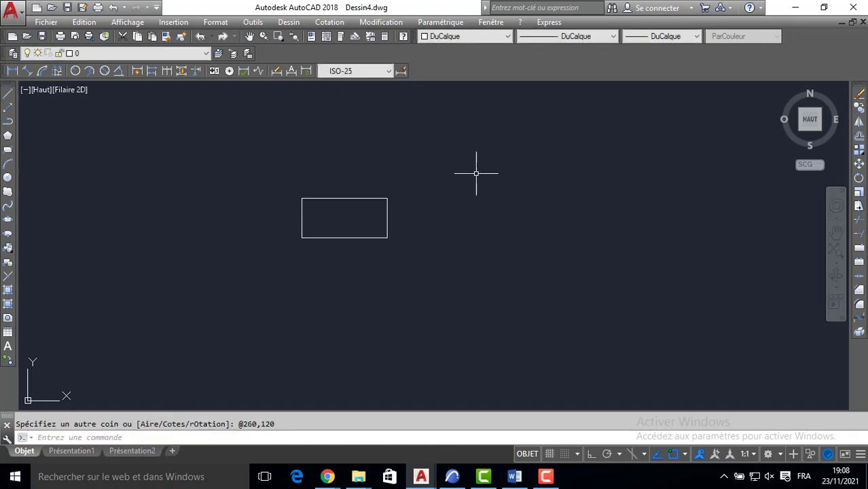
Draw a 120 by 30 rectangle for a stair tread below the large rectangle
middle_drag(325, 254, 362, 250)
scroll(388, 164, up, 3)
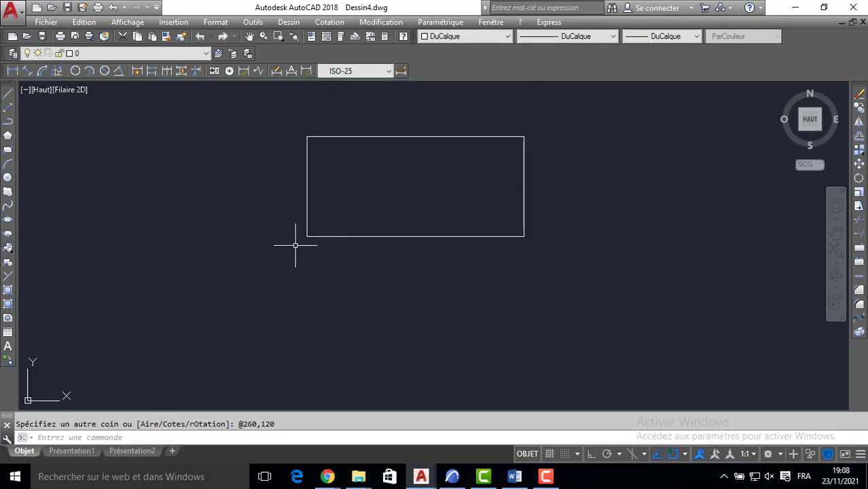
click(9, 149)
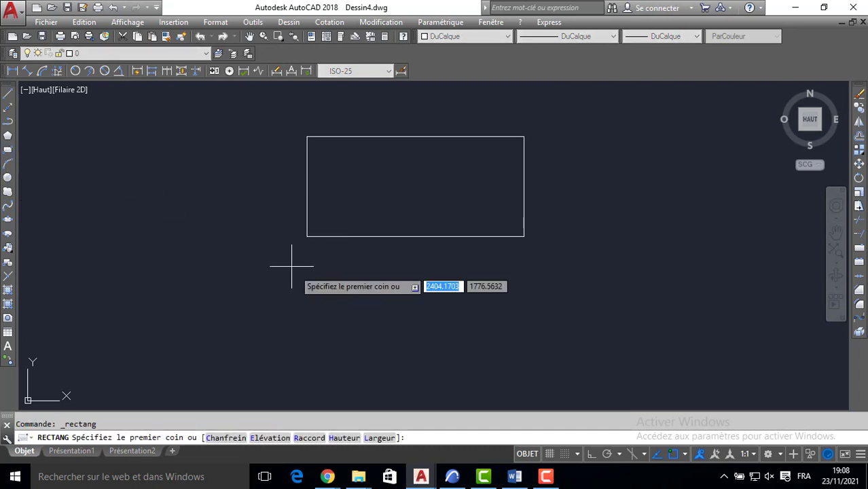
click(304, 293)
text(12)
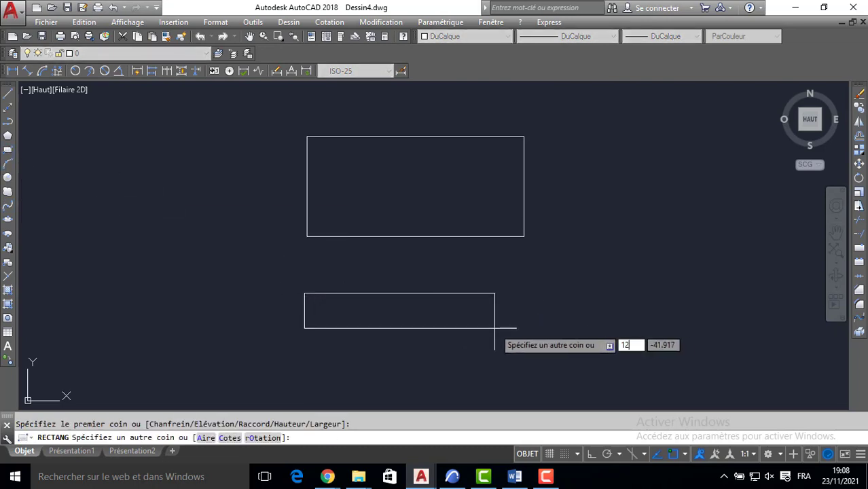
text(0)
key(Tab)
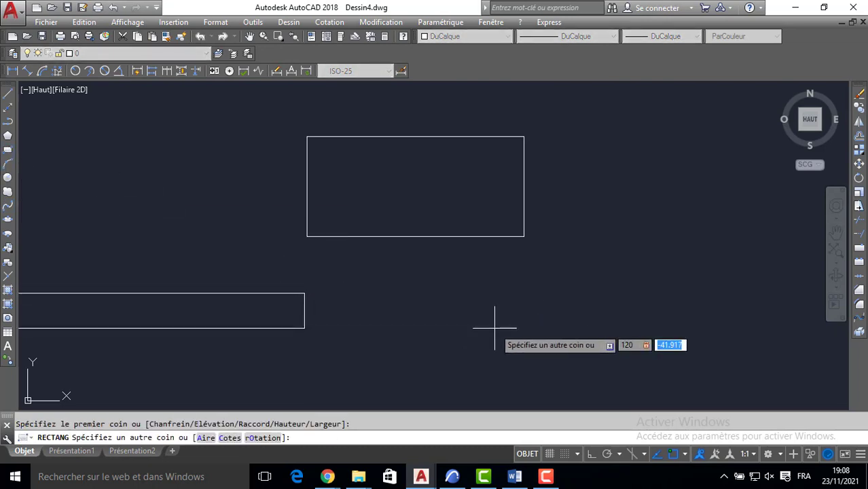
text(30)
key(Return)
Move the small rectangle so its upper-left corner meets the large rectangle's lower-left corner
click(364, 272)
click(306, 301)
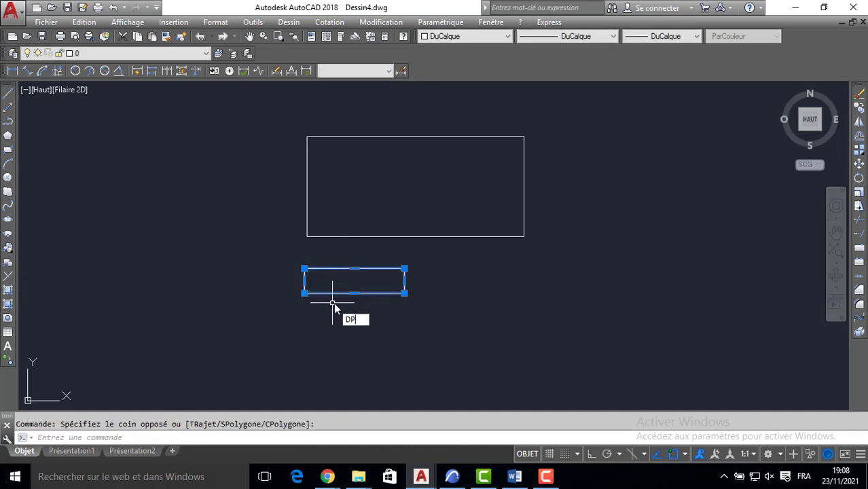
key(Return)
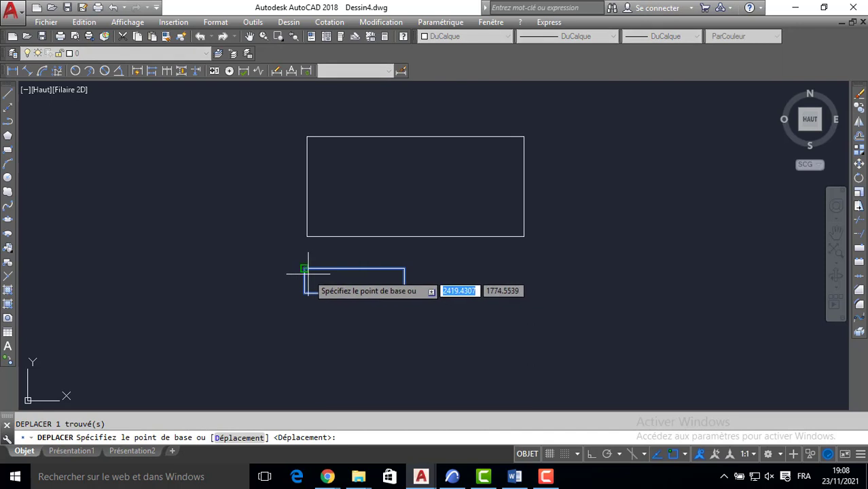
click(305, 270)
click(307, 237)
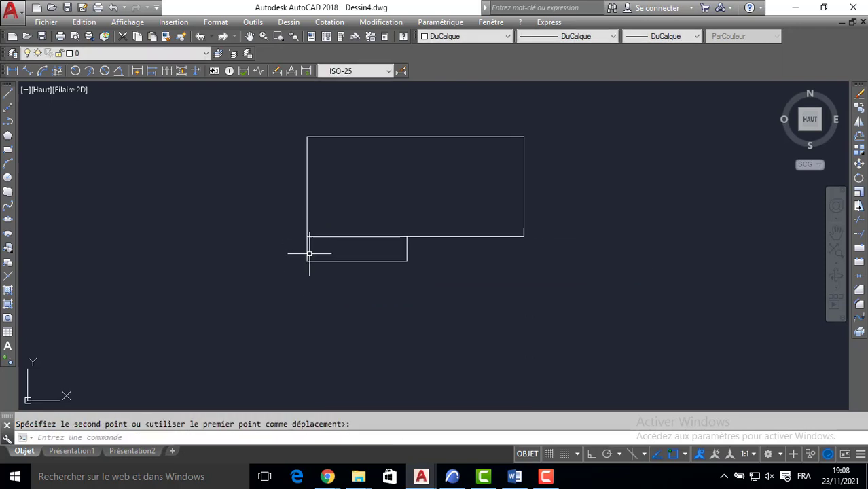
Copy the small rectangle five times downward, stacking the copies edge to edge to form a flight of six treads
click(309, 254)
click(306, 260)
text(cond )
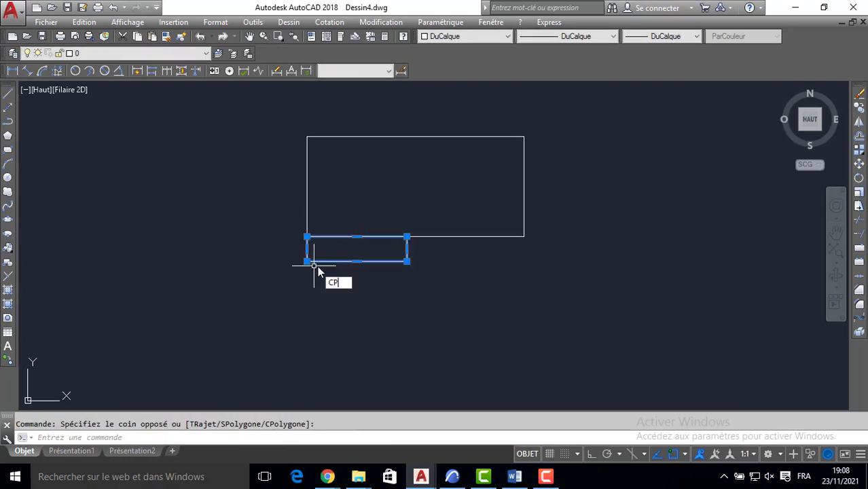
text(p)
key(Return)
click(307, 237)
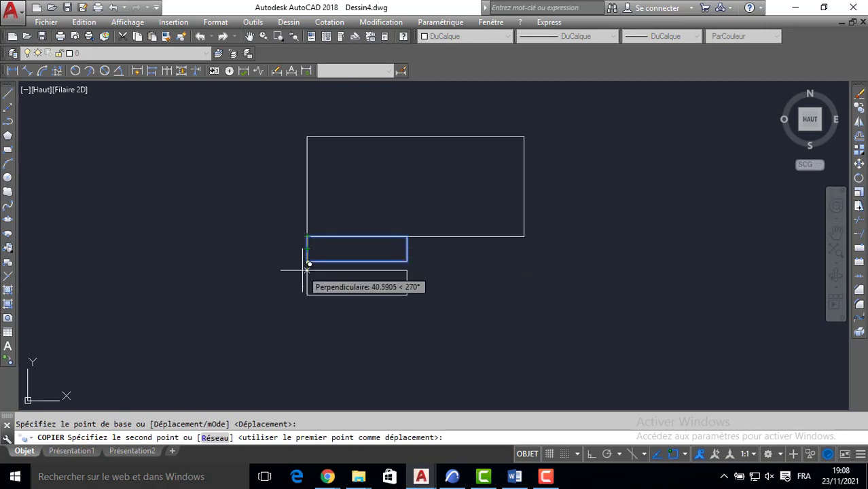
click(307, 261)
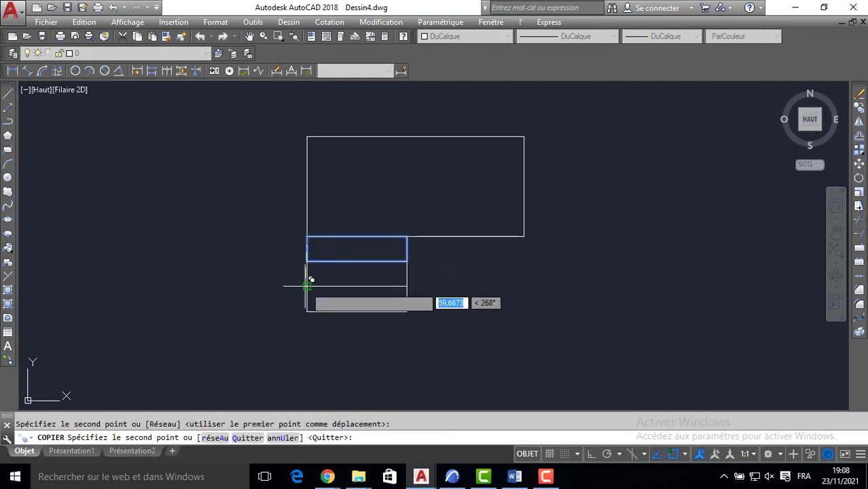
click(307, 286)
click(307, 311)
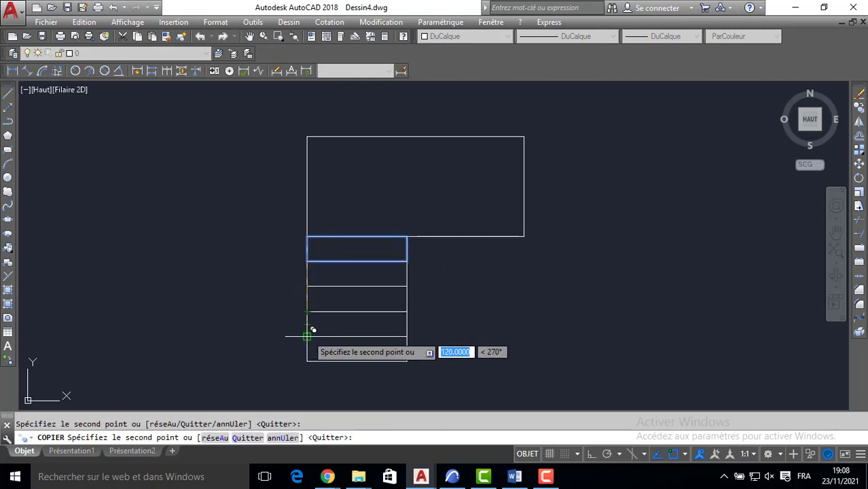
click(307, 337)
click(307, 361)
key(Return)
Copy the six-tread flight so its upper-right corner meets the large rectangle's lower-right corner
click(446, 253)
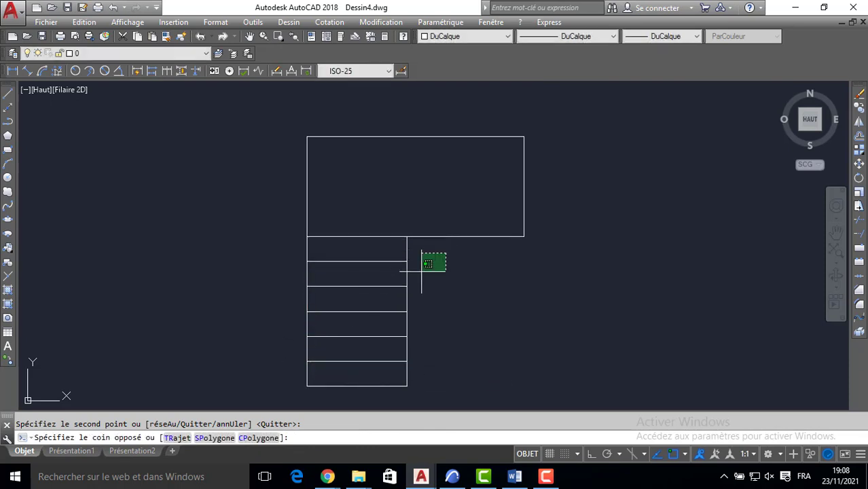
click(346, 370)
key(Return)
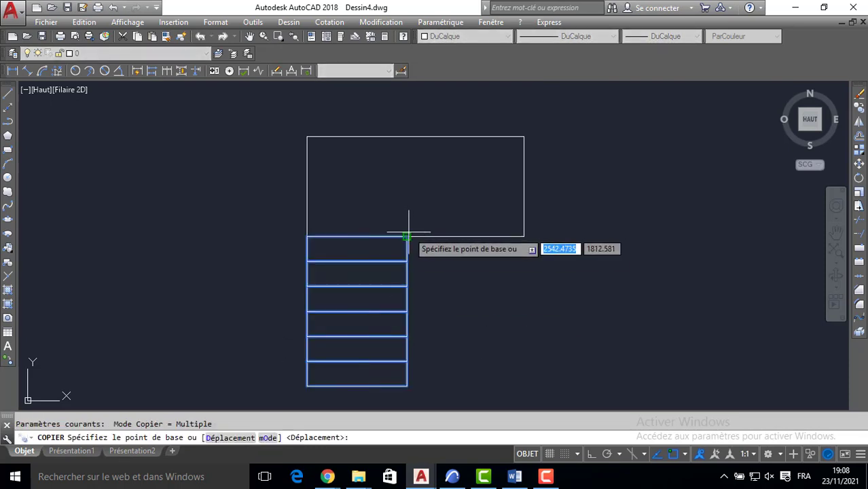
click(407, 236)
click(524, 236)
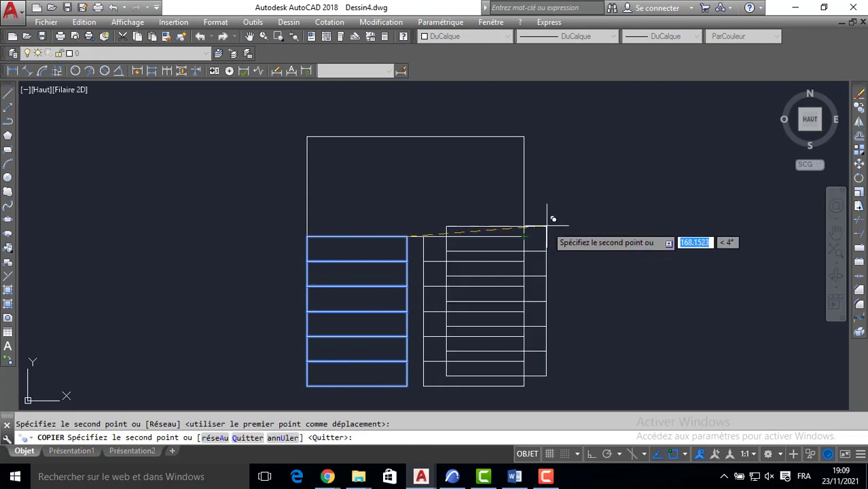
key(Return)
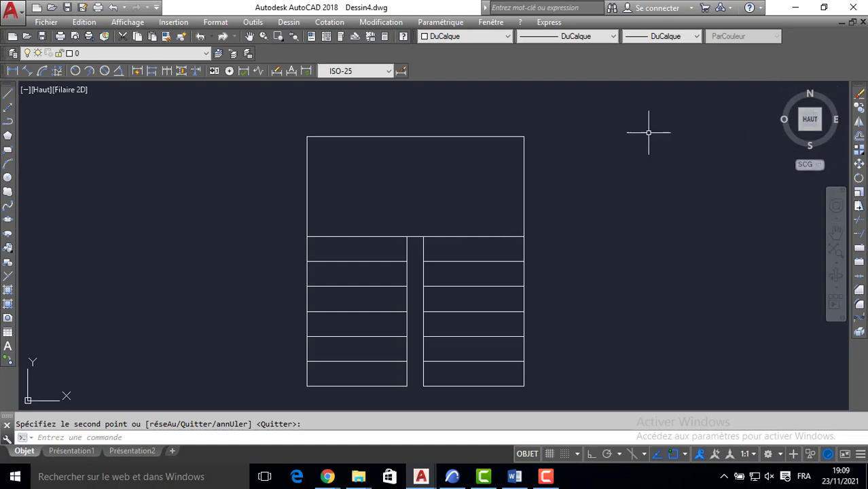
Display the toolbar of preset views
right_click(10, 123)
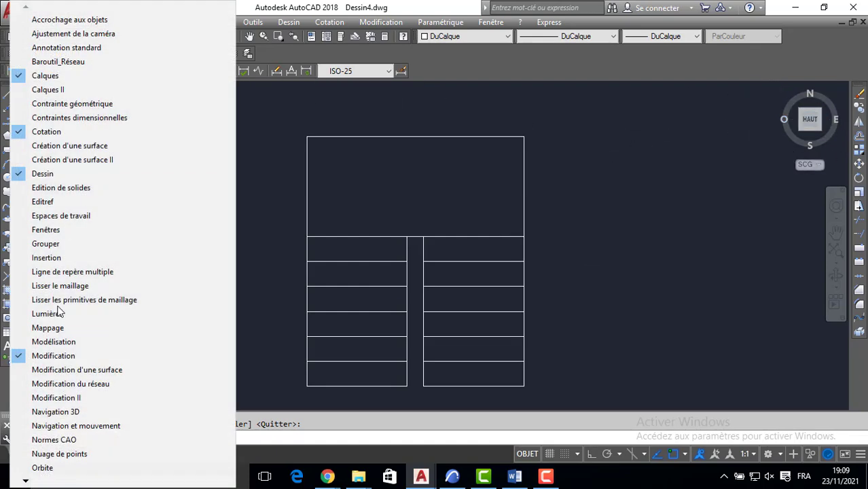
mouse_move(25, 481)
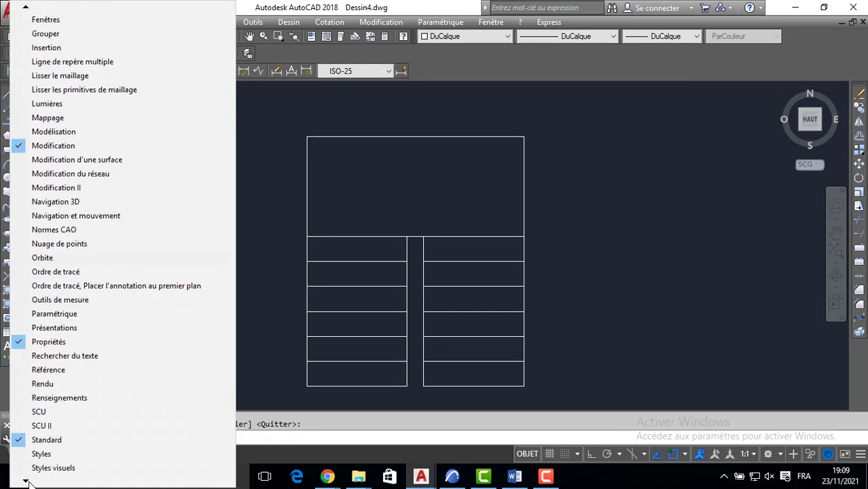
click(38, 454)
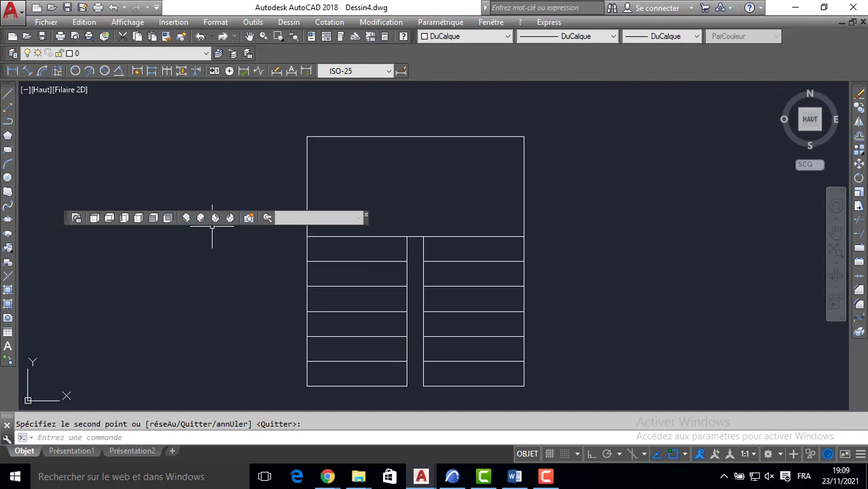
Examine the stair plan from the top, front, right and several isometric viewpoints
click(95, 218)
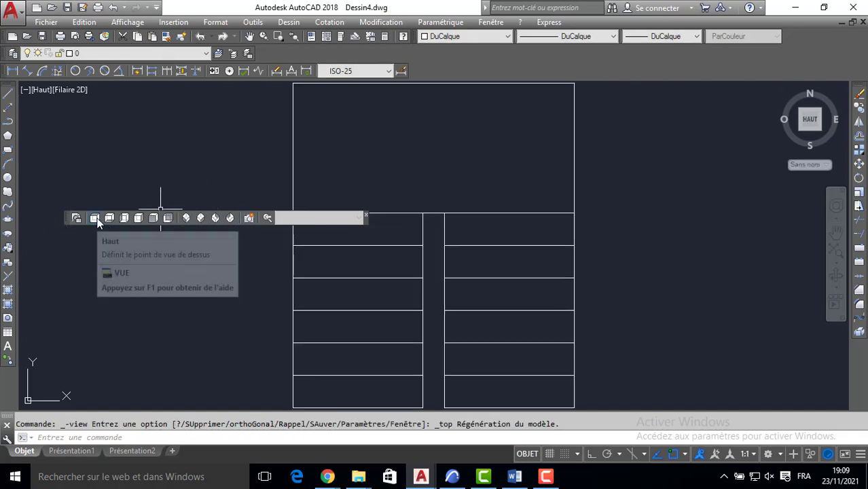
click(153, 217)
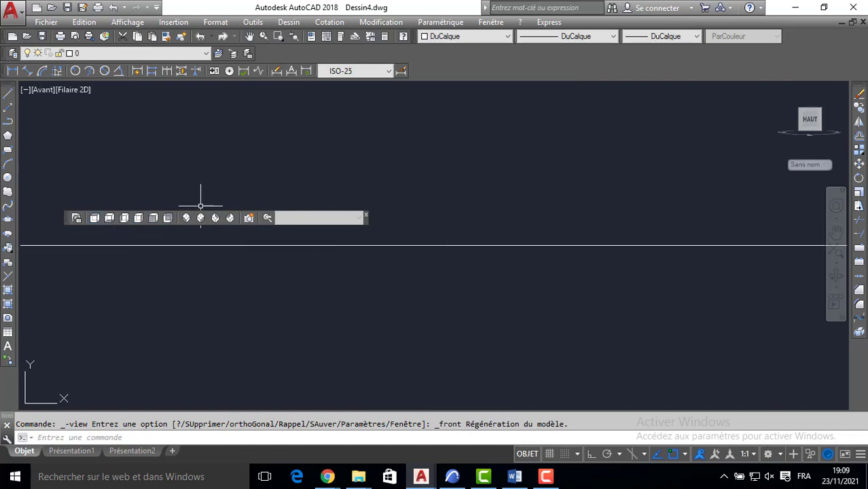
click(187, 219)
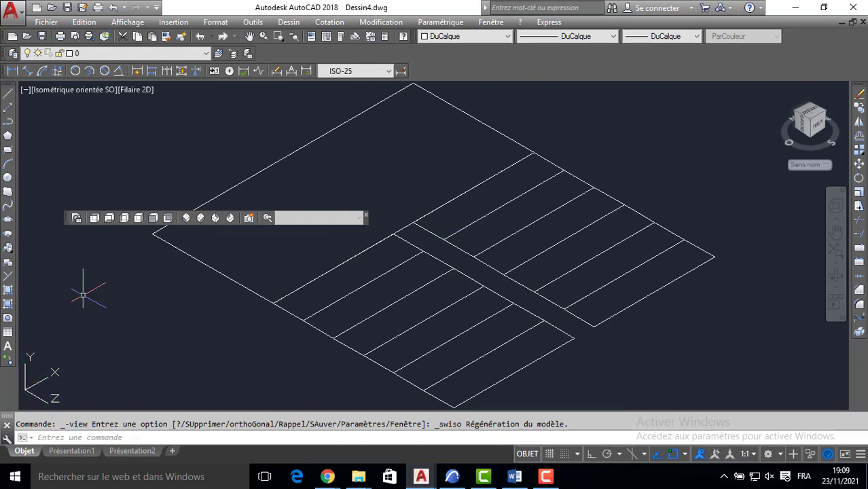
click(93, 219)
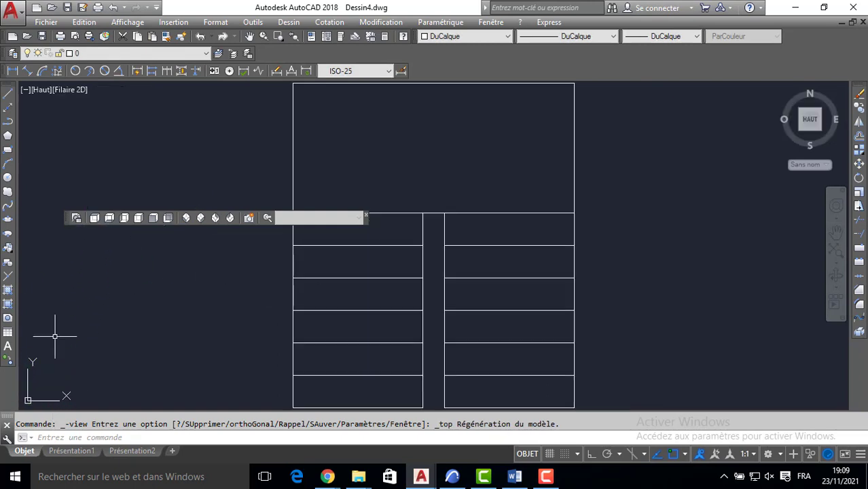
click(200, 218)
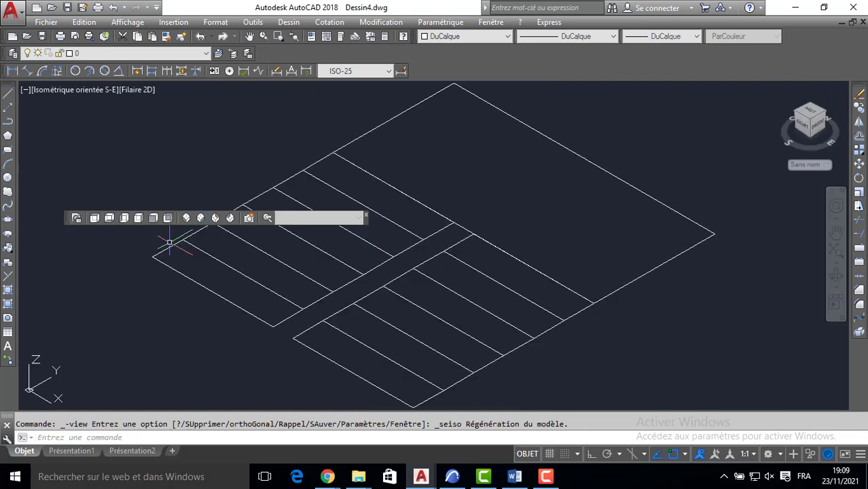
middle_drag(233, 295, 361, 298)
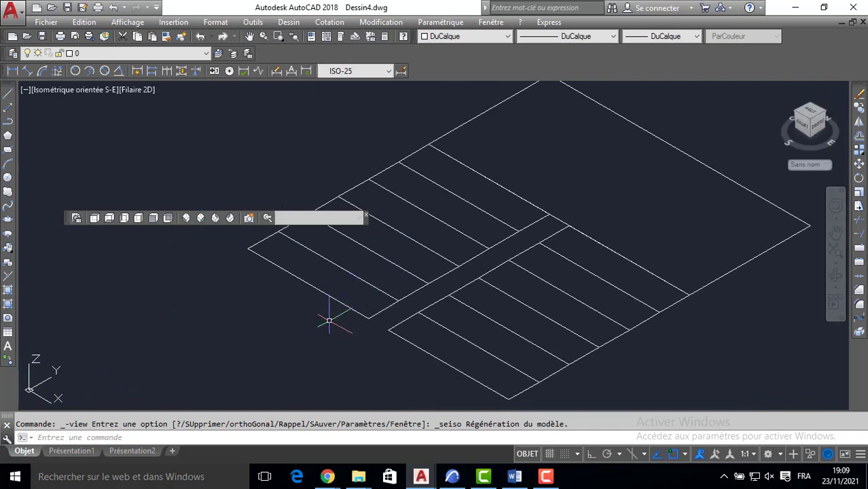
click(814, 114)
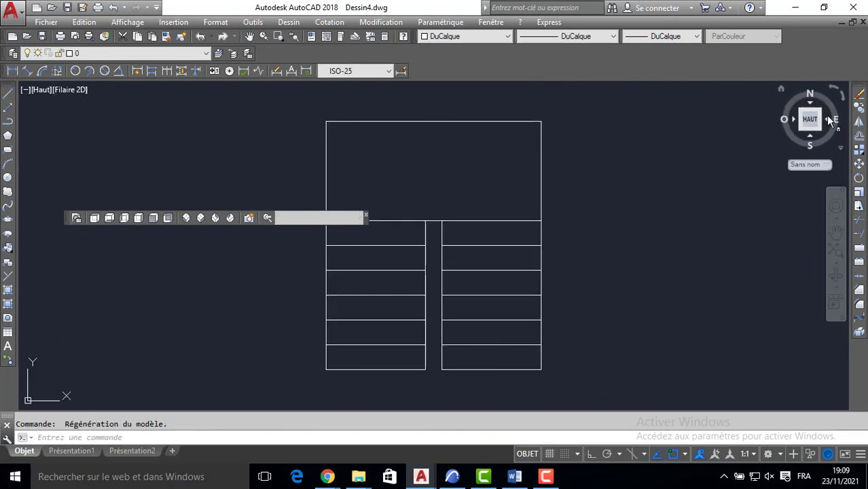
click(833, 120)
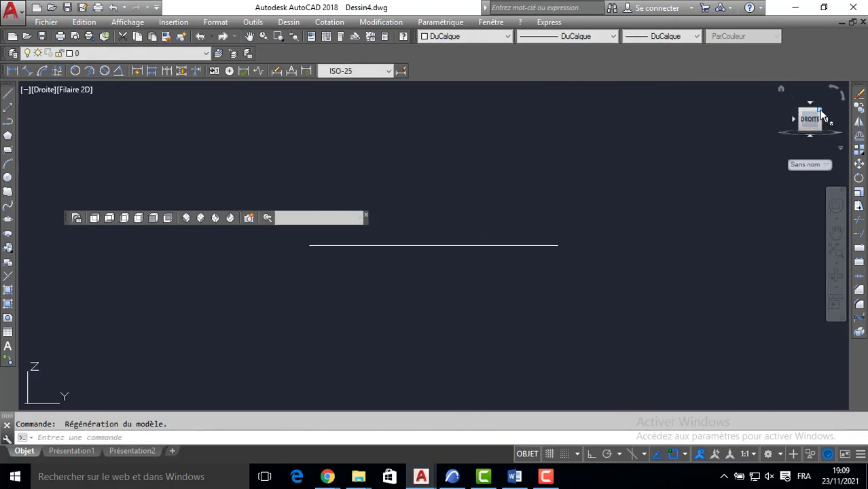
click(819, 109)
click(824, 119)
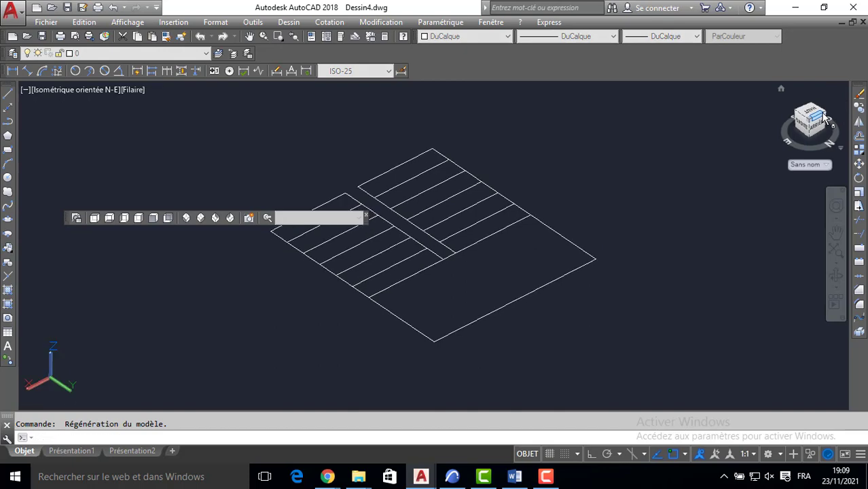
click(822, 121)
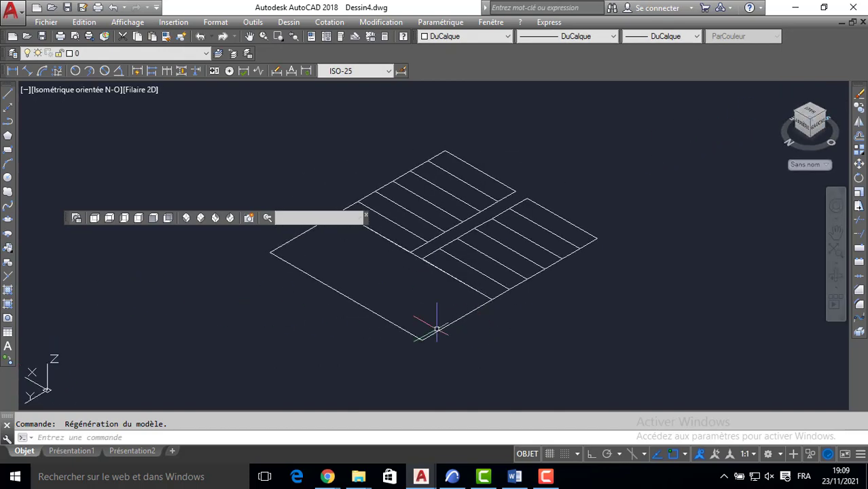
Set the view to southwest isometric and dock the preset views toolbar just above the command line
click(187, 217)
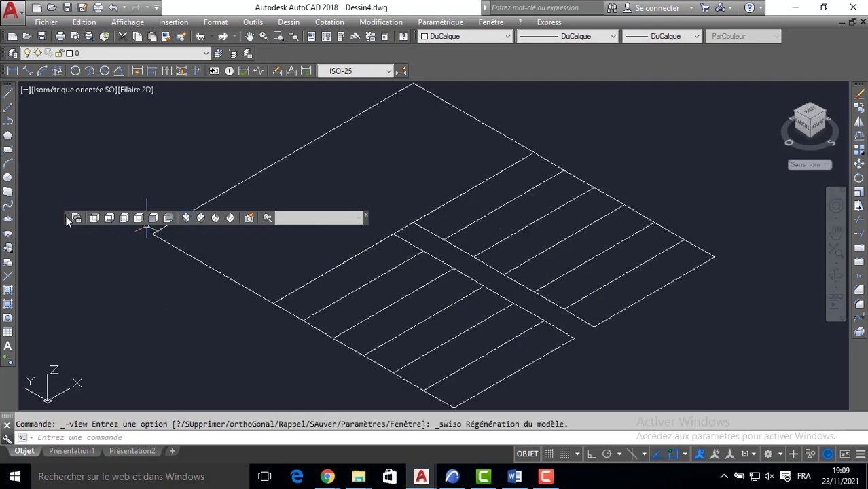
mouse_move(66, 217)
mouse_down()
mouse_move(167, 364)
mouse_move(186, 413)
mouse_move(162, 396)
mouse_move(152, 406)
mouse_up()
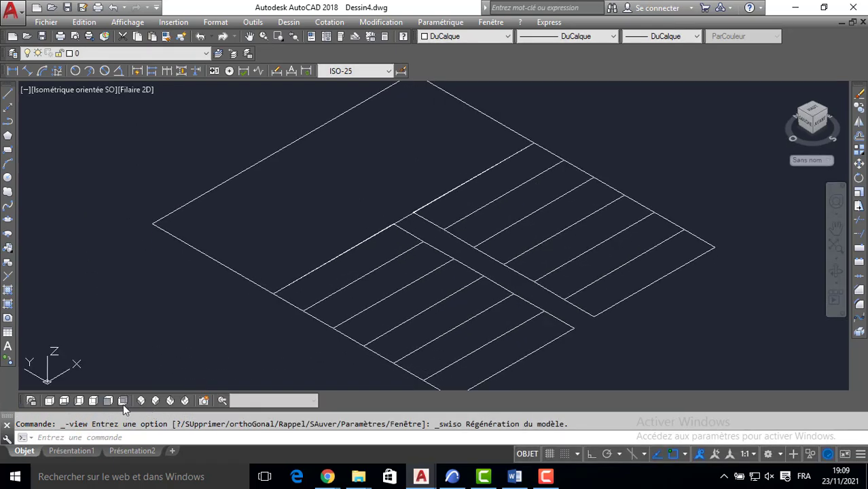
Display the orbit toolbar and the visual styles toolbar
right_click(16, 162)
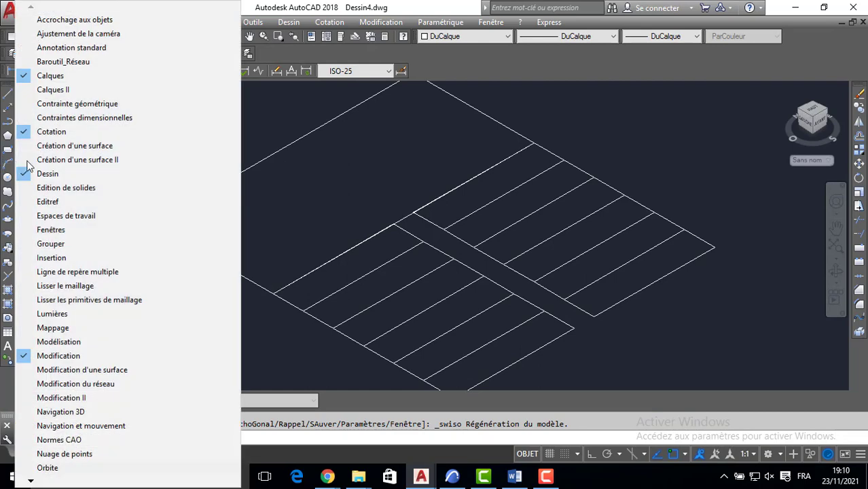
click(41, 468)
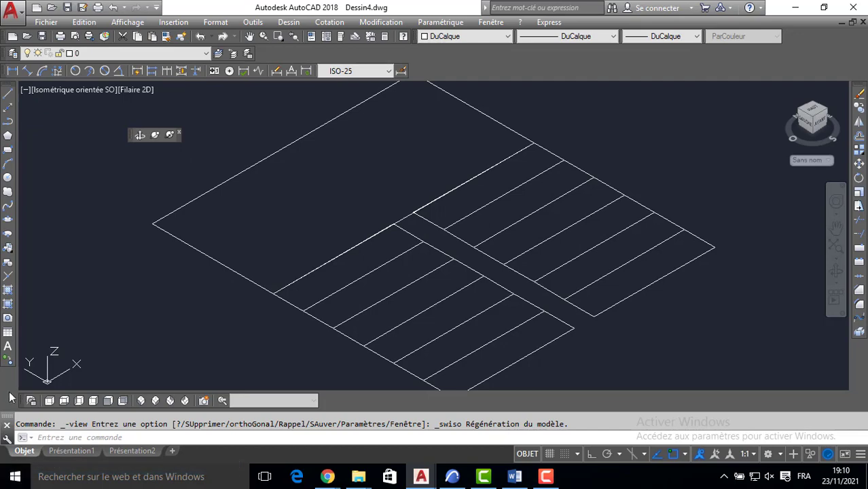
right_click(86, 405)
mouse_move(100, 483)
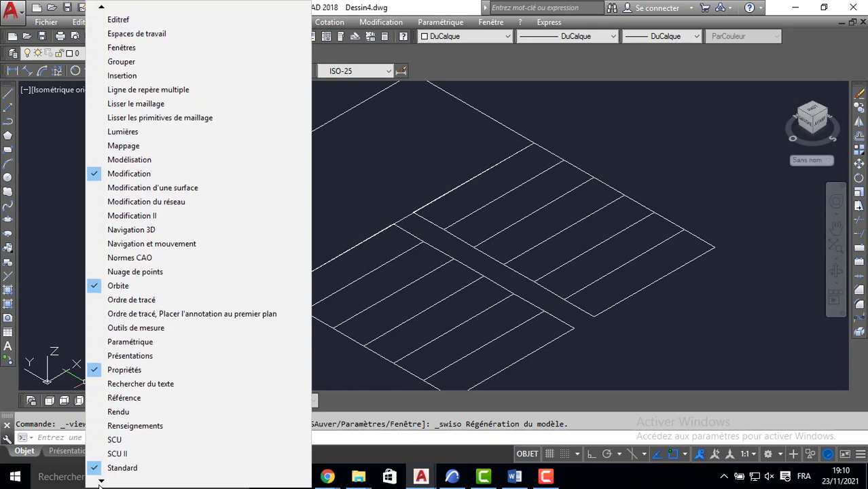
click(115, 439)
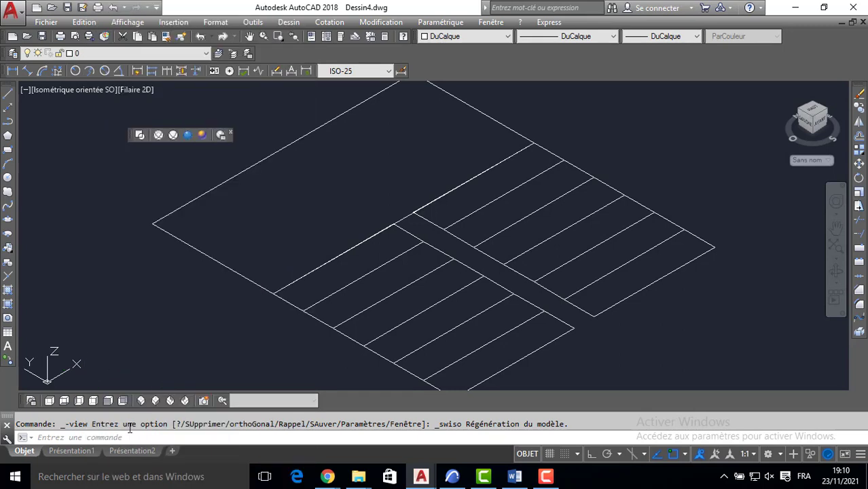
Dock the visual styles and orbit toolbars side by side between the preset views toolbar and the command line
drag(132, 138, 303, 384)
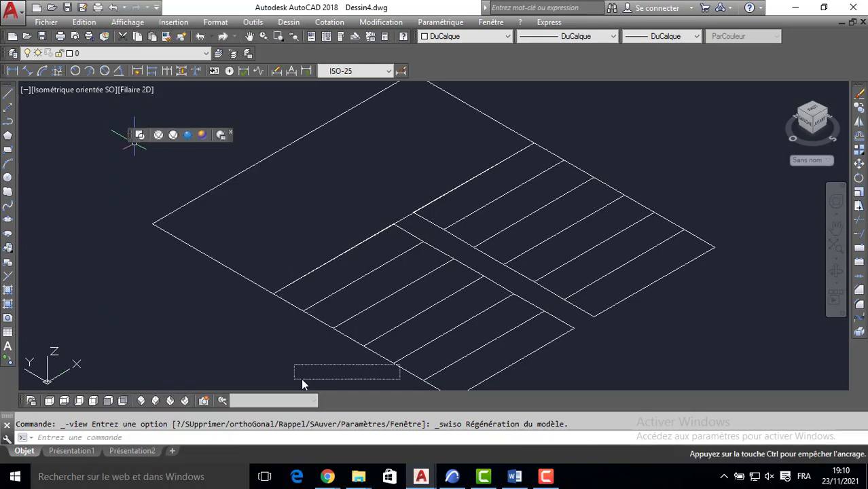
drag(333, 413, 333, 405)
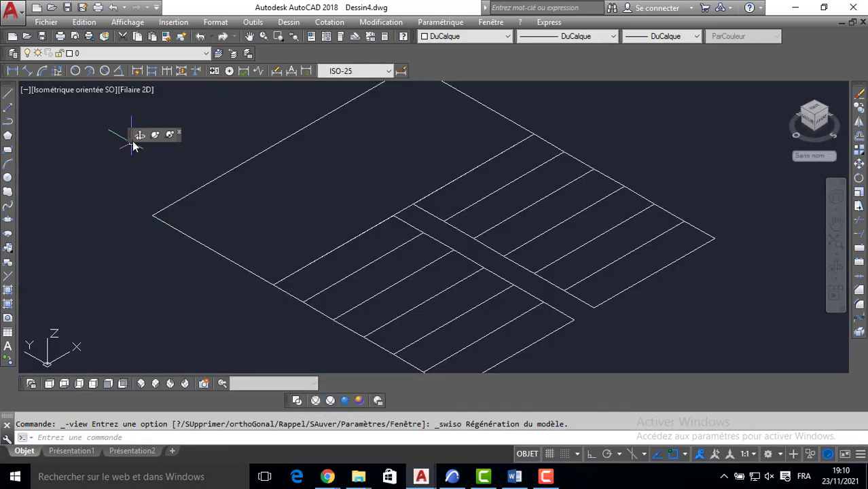
drag(128, 138, 389, 375)
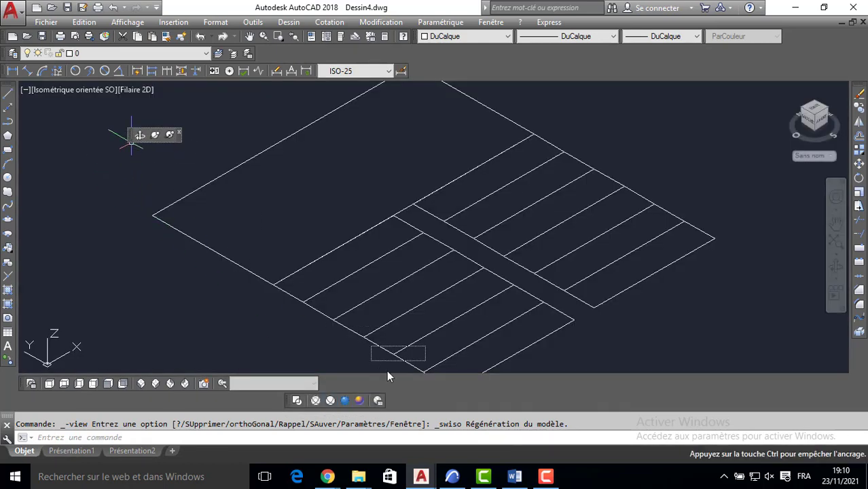
drag(399, 408, 401, 400)
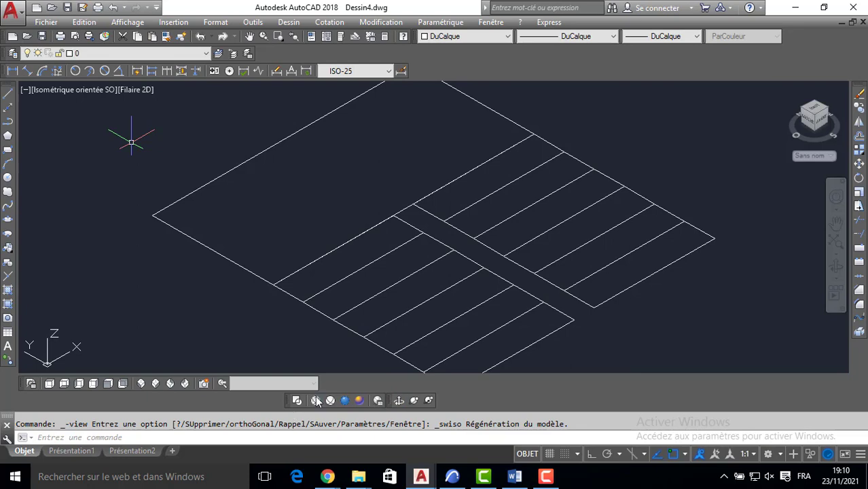
Display the modelling toolbar and dock it beside the preset views toolbar
right_click(317, 401)
mouse_move(332, 482)
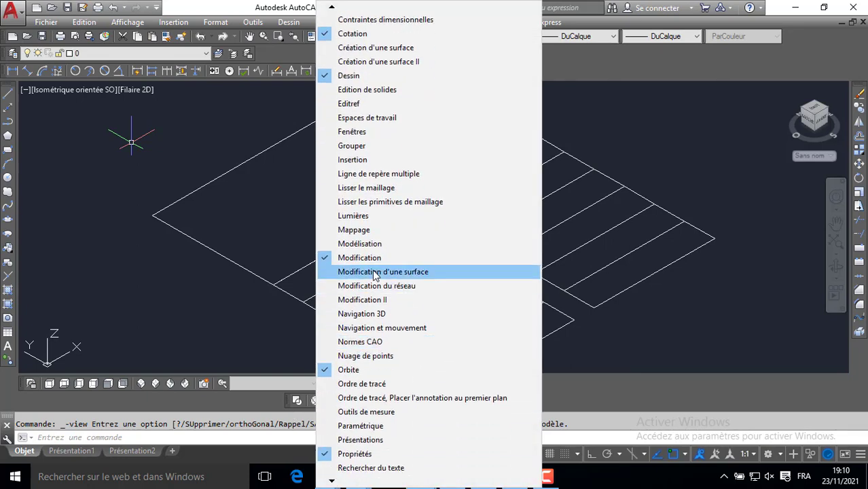
click(362, 244)
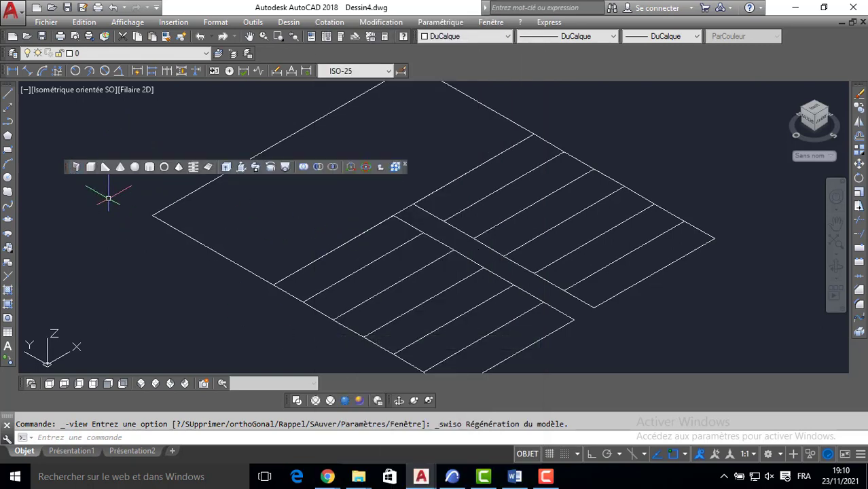
drag(67, 168, 335, 384)
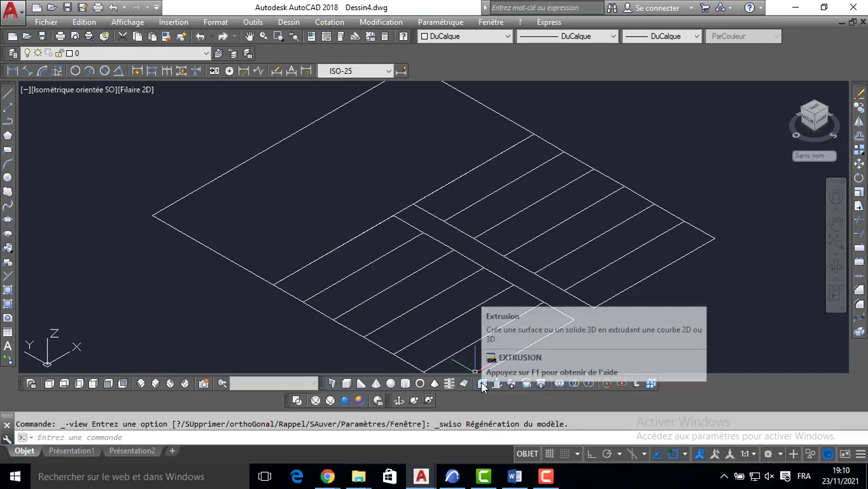
Extrude the large landing rectangle to a height of 17
click(244, 269)
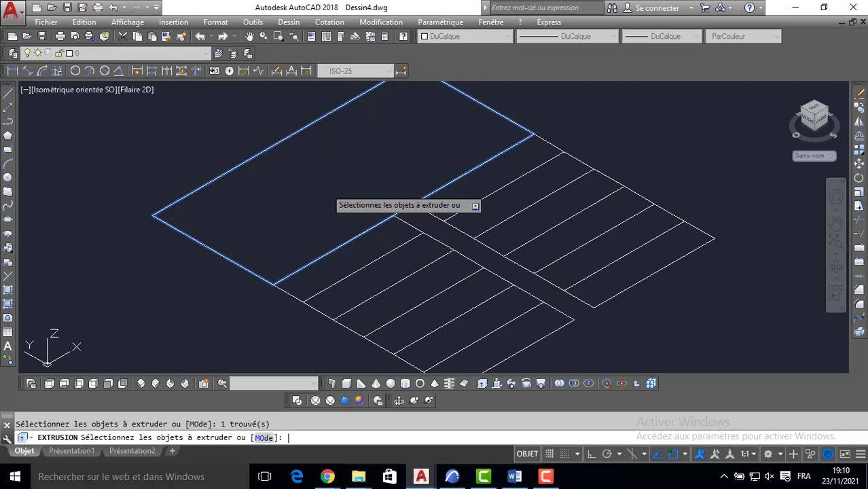
key(Return)
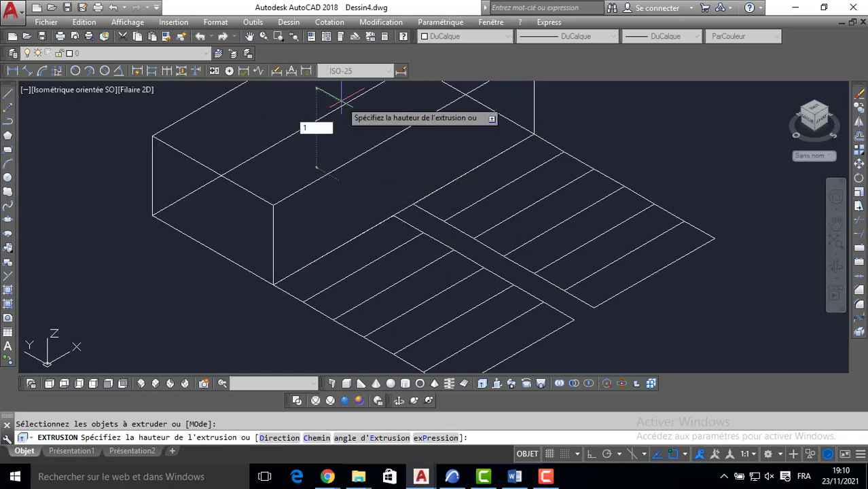
text(17)
key(Return)
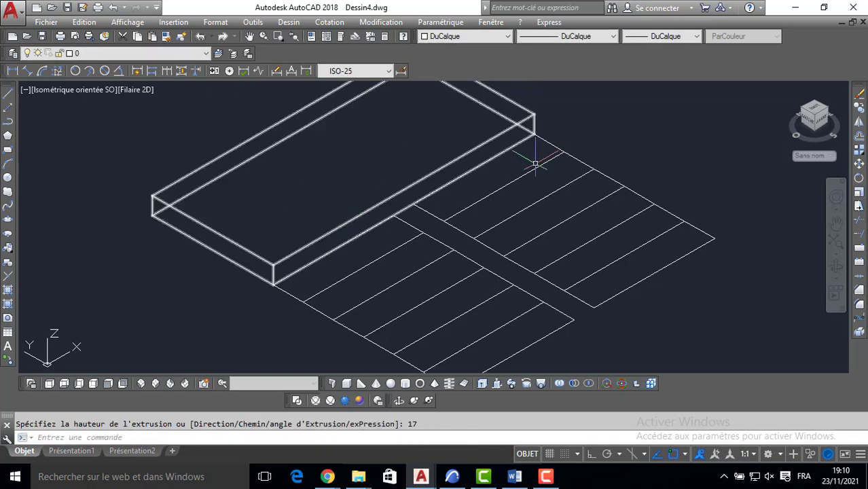
scroll(487, 218, up, 3)
scroll(513, 231, down, 3)
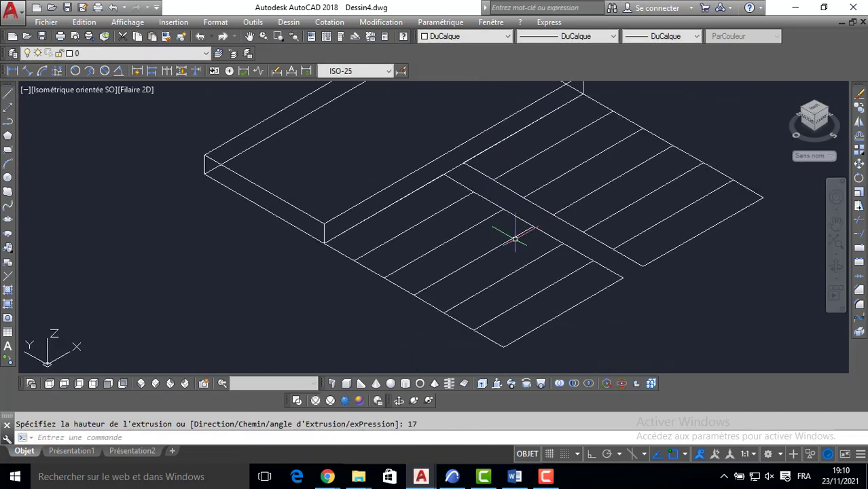
Extrude all twelve treads of both flights to a height of 17 and apply the Realistic visual style
key(Return)
click(689, 132)
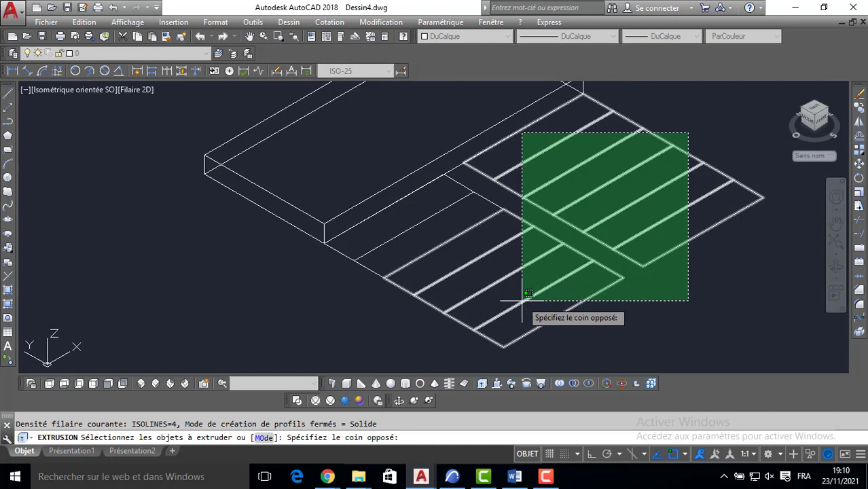
click(520, 297)
click(372, 271)
click(349, 253)
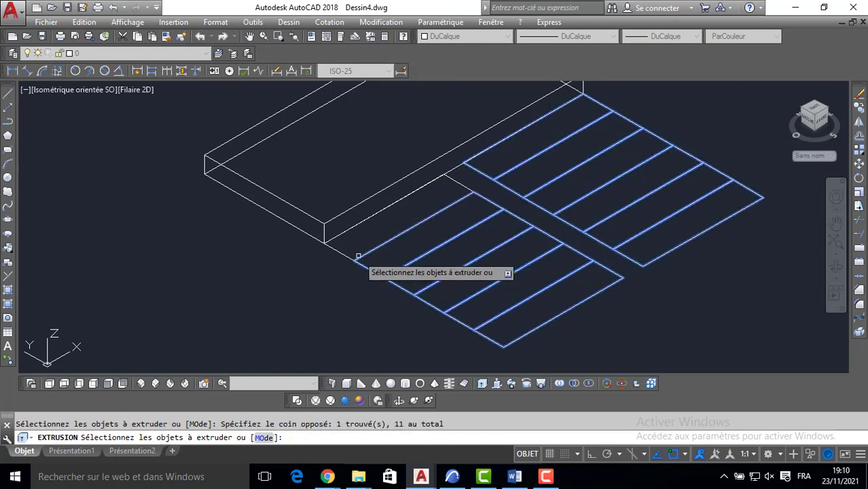
key(Return)
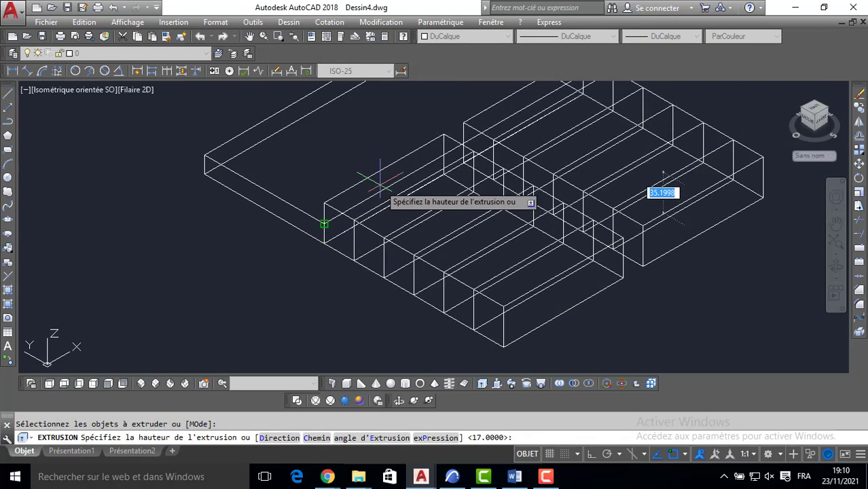
text(17)
key(Return)
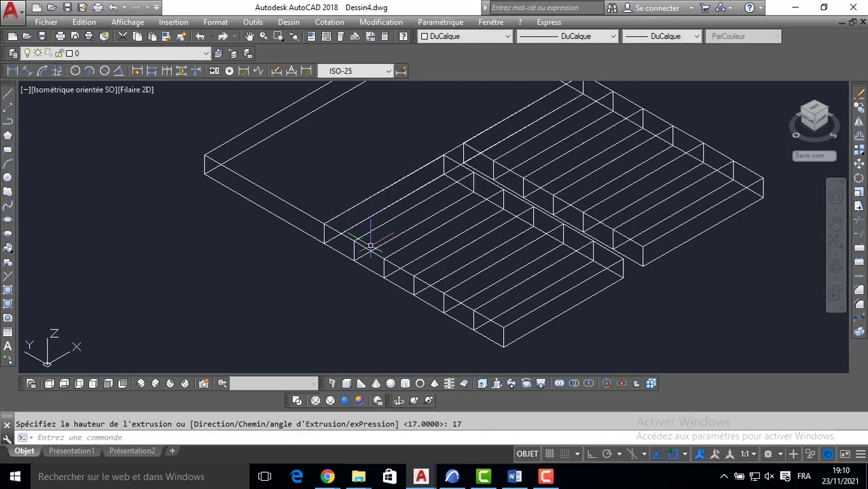
click(343, 401)
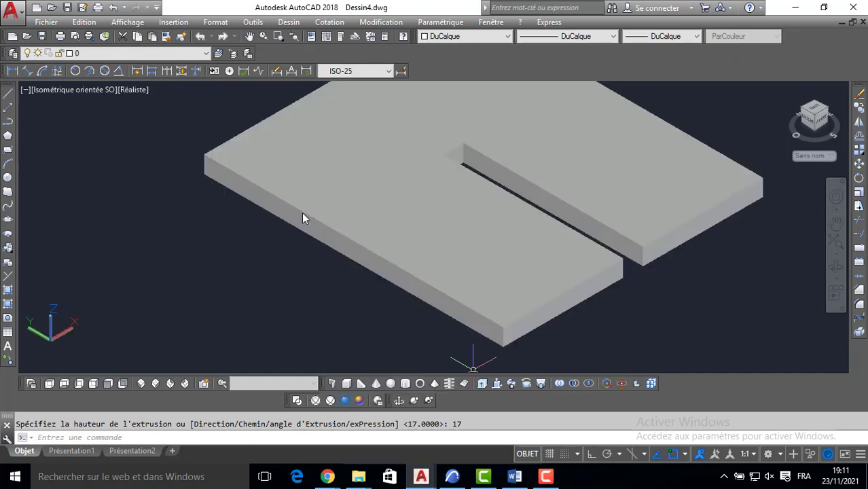
Move the left flight's first tread straight down so its upper outer corner meets the landing's lower corner
click(340, 226)
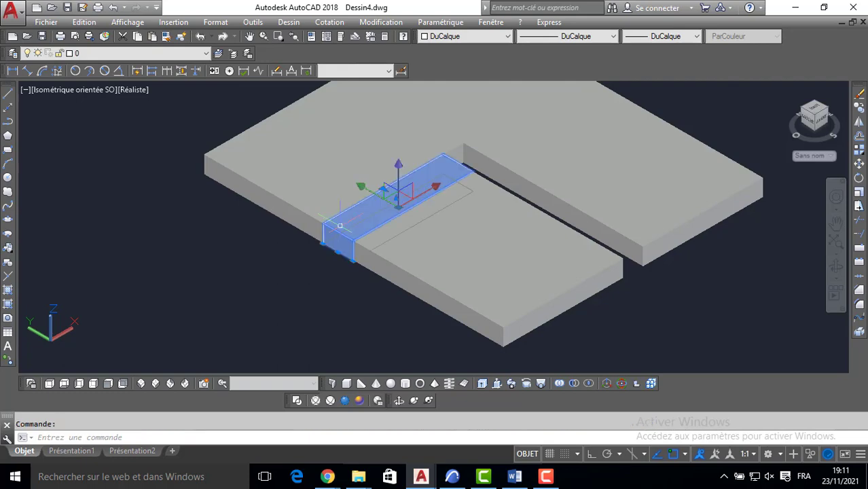
scroll(308, 258, up, 2)
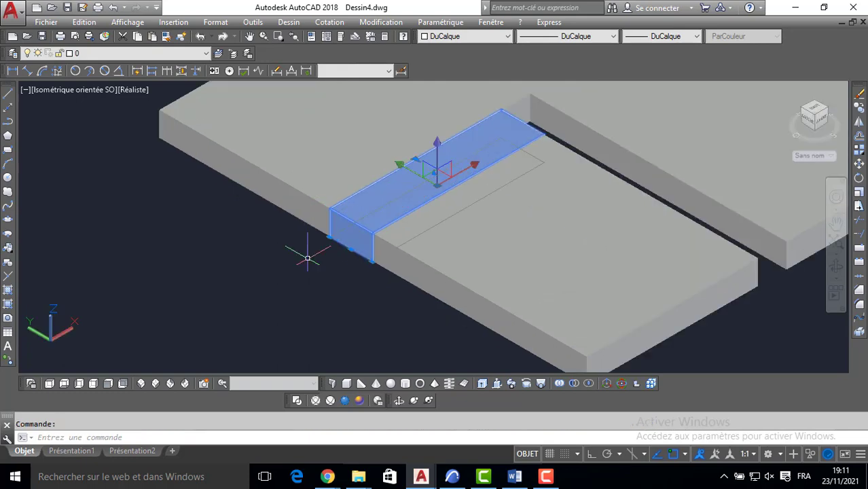
text(de)
key(Return)
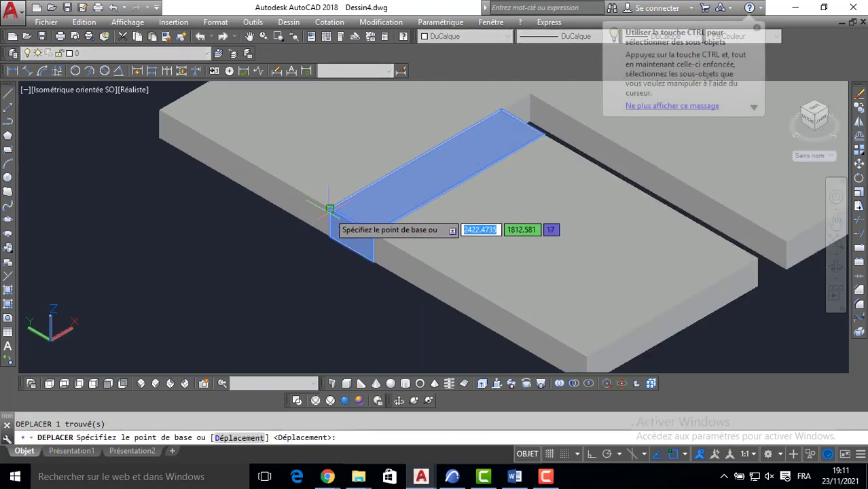
click(330, 208)
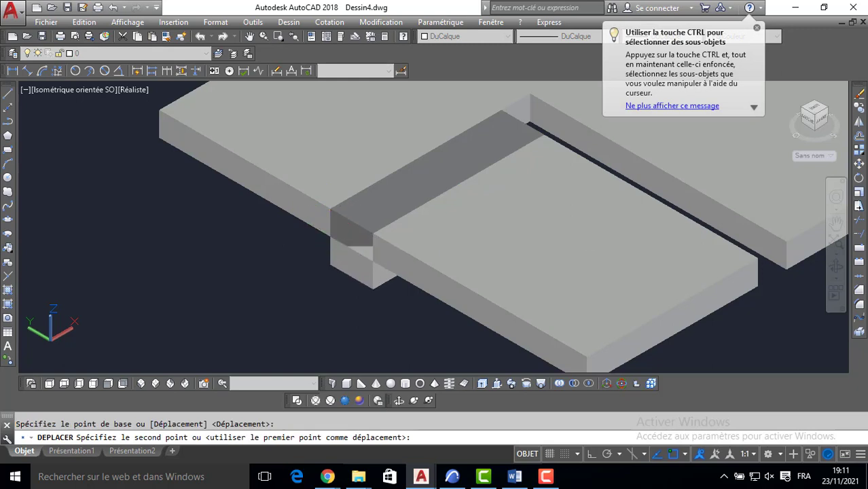
click(373, 234)
Move the left flight's second tread down so its upper outer corner meets the first tread's lower front corner
click(373, 235)
key(Return)
click(373, 234)
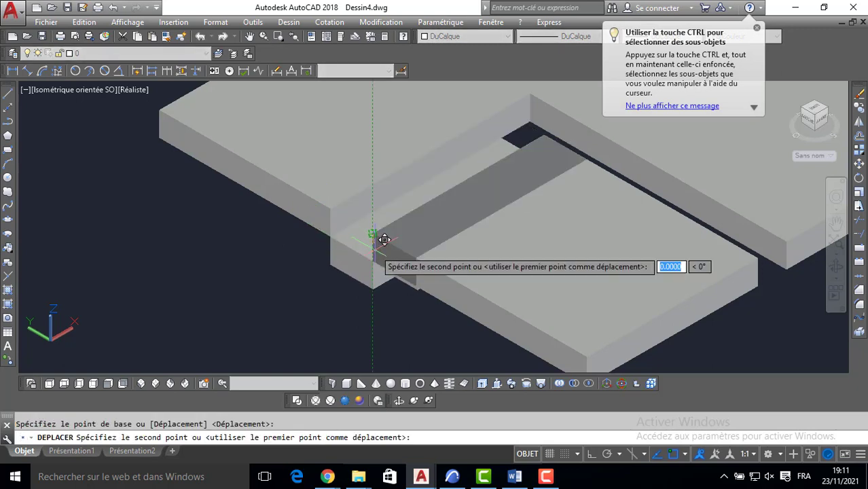
click(420, 277)
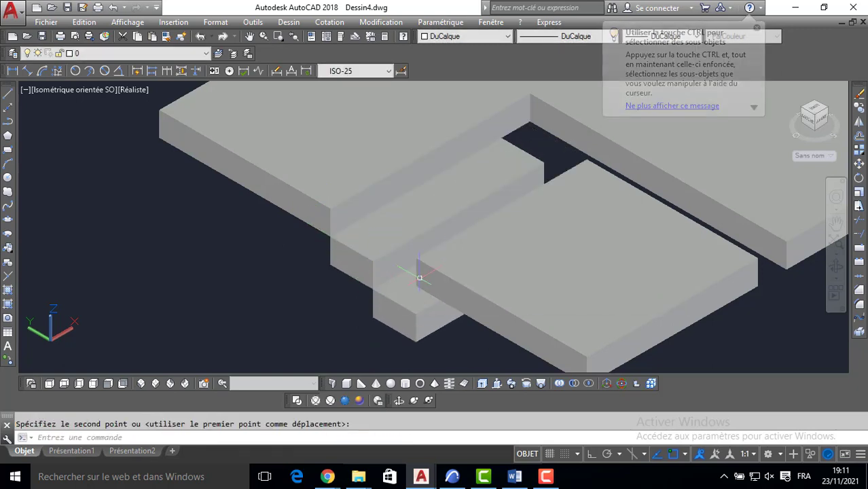
Move the left flight's third tread down so its upper outer corner meets the second tread's lower front corner
click(419, 277)
key(Return)
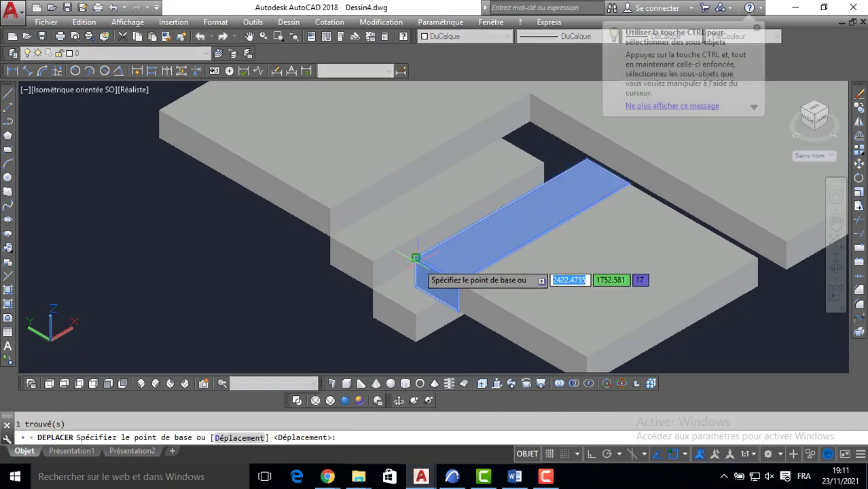
click(416, 258)
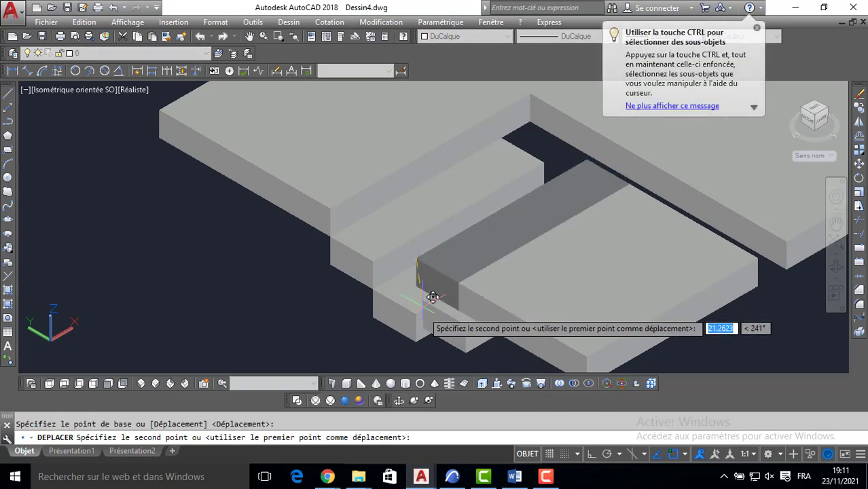
click(420, 336)
Move the left flight's fourth tread down so its upper outer corner meets the third tread's lower front corner
click(462, 293)
key(Return)
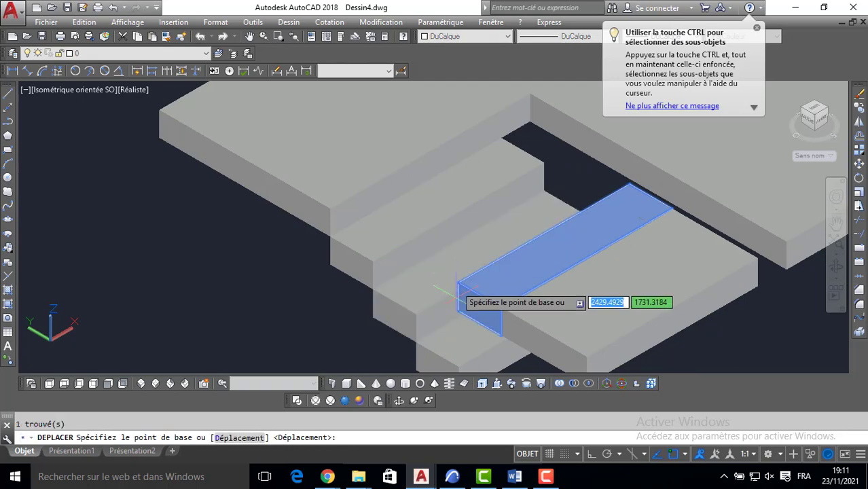
click(459, 284)
middle_drag(468, 304, 433, 245)
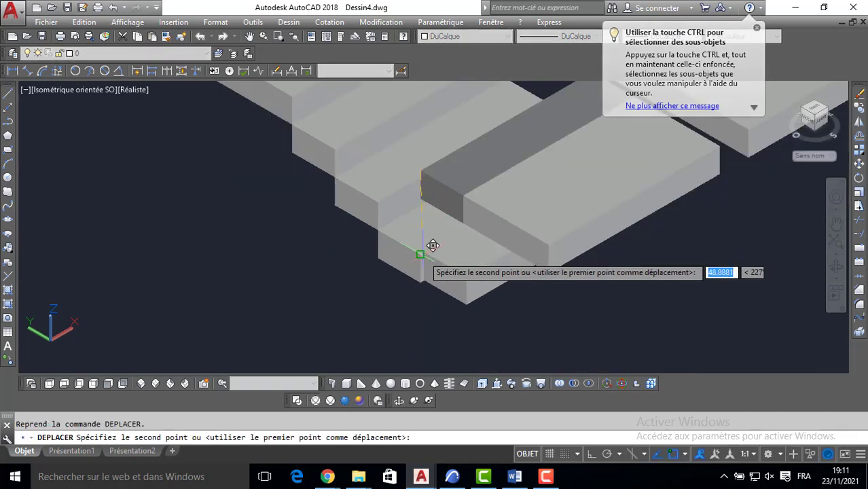
click(421, 282)
Move the left flight's fifth tread down so its upper outer corner meets the fourth tread's lower front corner
click(483, 214)
click(488, 209)
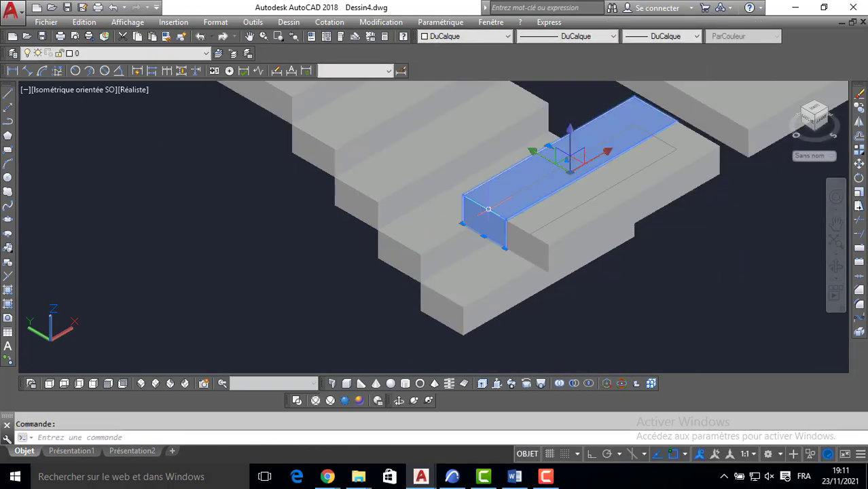
key(Return)
click(464, 195)
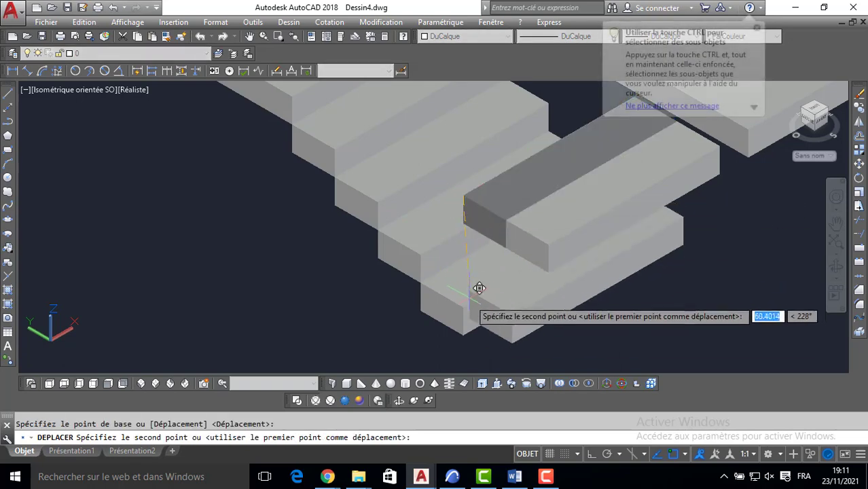
click(462, 332)
Move the left flight's last tread down so its upper outer corner meets the fifth tread's lower front corner
text(d)
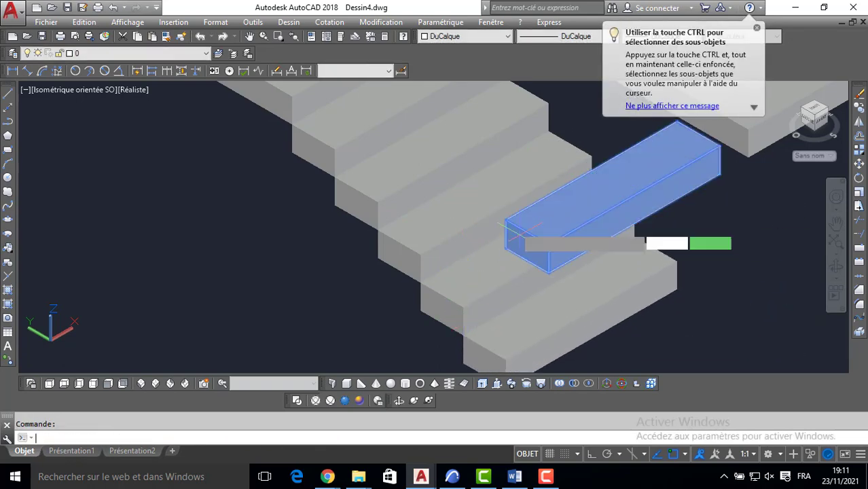
key(Return)
click(508, 219)
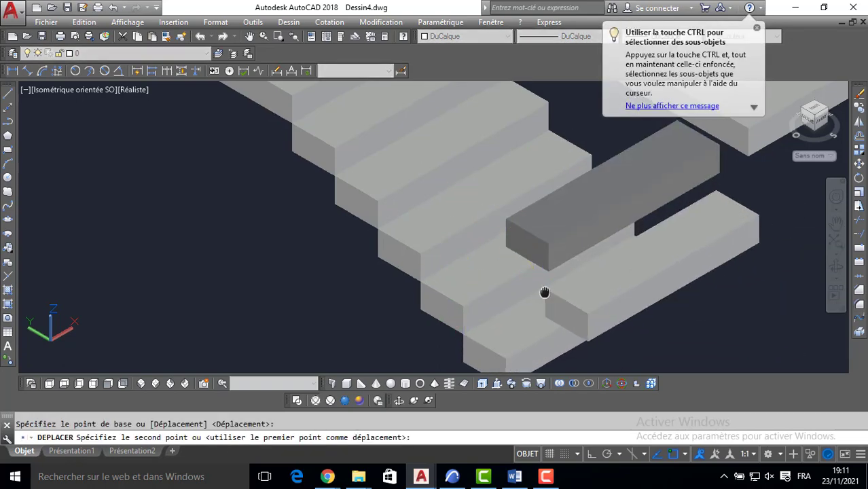
middle_drag(545, 293, 497, 174)
click(457, 268)
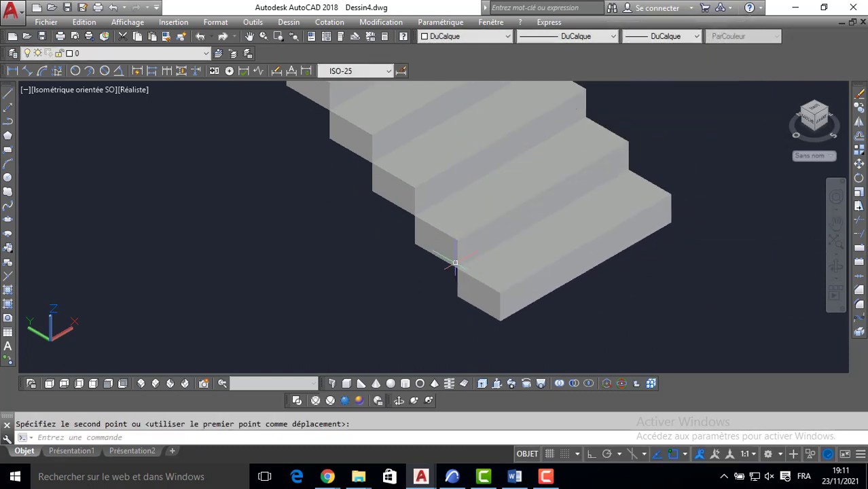
Move the right flight's first tread up so its lower rear inner corner meets the landing's upper edge
scroll(457, 265, down, 5)
middle_drag(455, 202, 476, 309)
scroll(471, 219, up, 2)
click(506, 218)
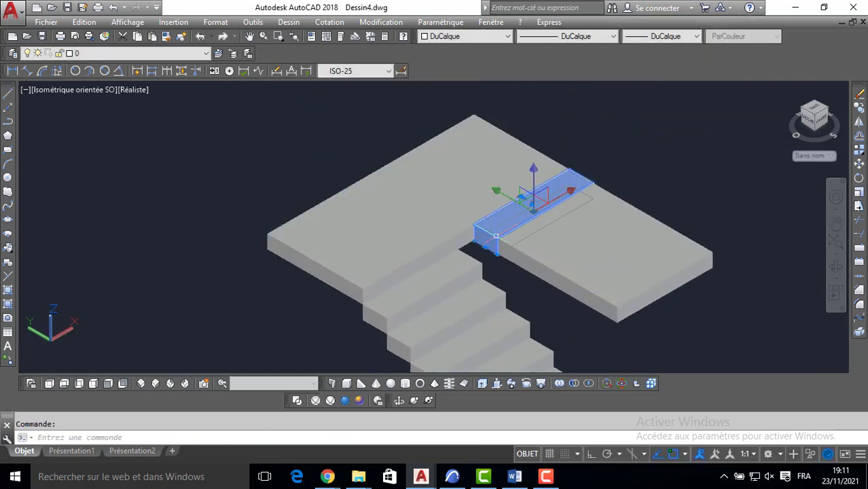
scroll(462, 241, up, 3)
key(Return)
click(451, 244)
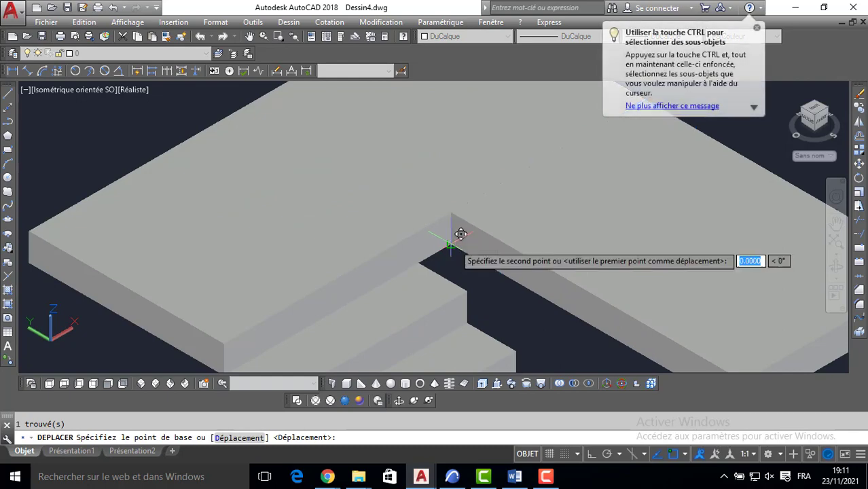
click(482, 226)
Move the right flight's second tread up so its lower rear inner corner meets the first tread's upper front corner
click(506, 265)
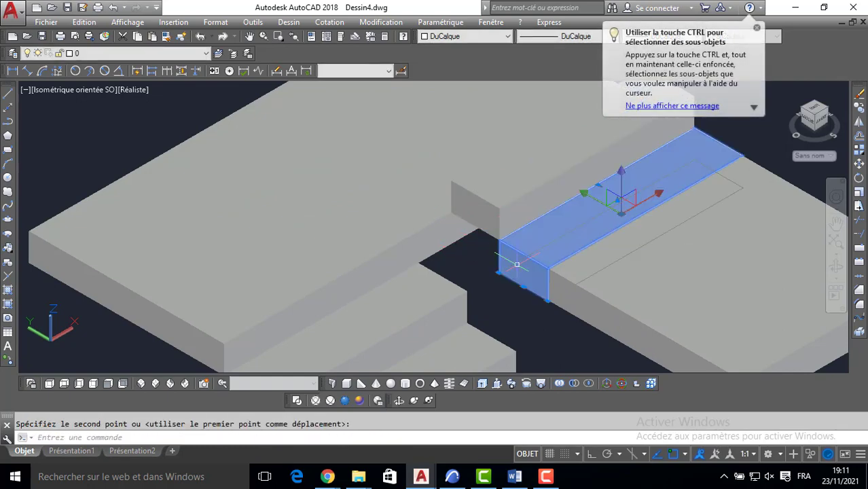
key(Return)
click(500, 271)
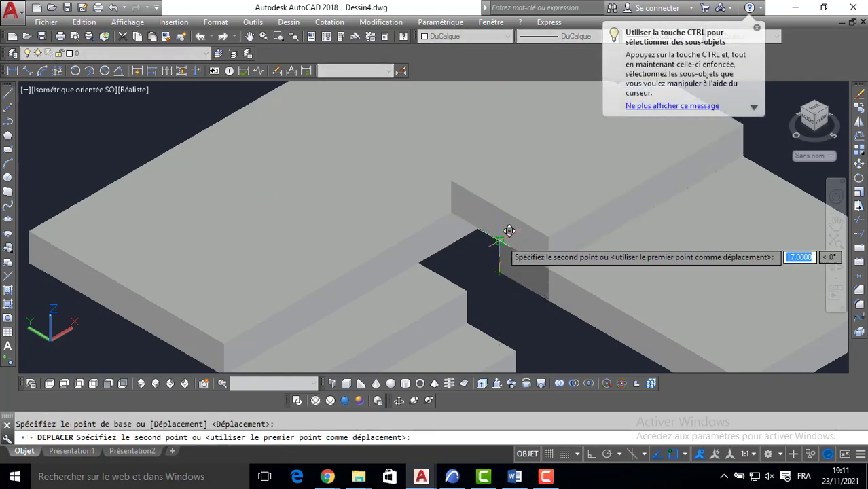
click(506, 200)
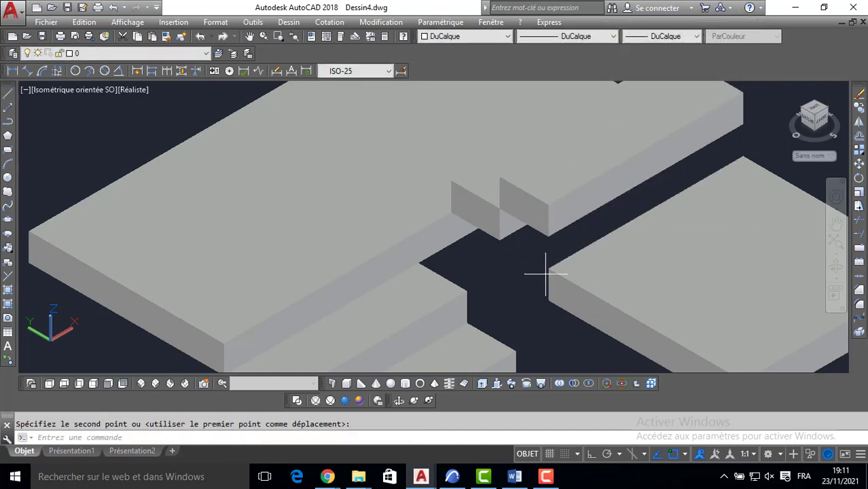
Move the right flight's third tread up so its lower rear inner corner meets the second tread's upper front corner
click(548, 278)
click(557, 273)
key(Return)
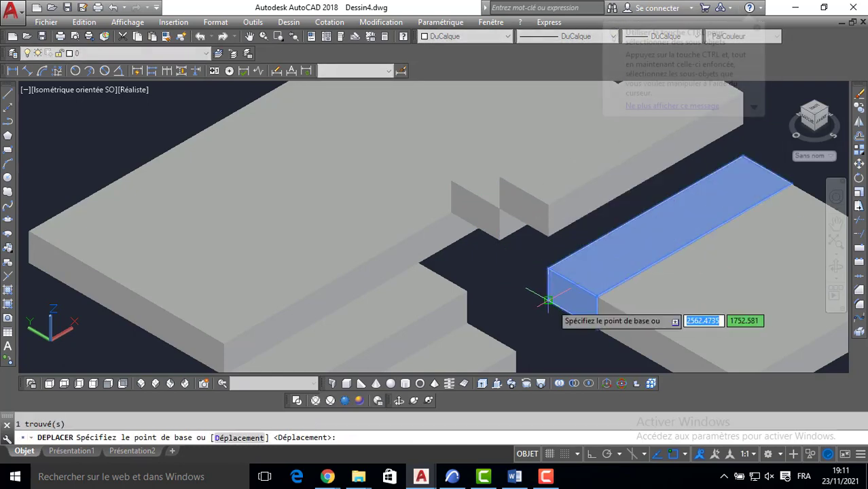
click(549, 299)
click(551, 204)
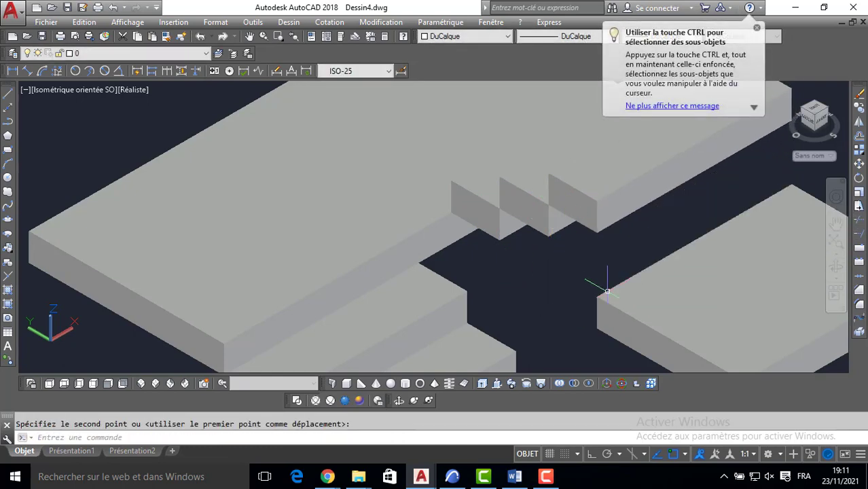
Move the right flight's fourth tread up so its lower rear inner corner meets the third tread's upper front corner
click(612, 300)
key(Return)
click(597, 328)
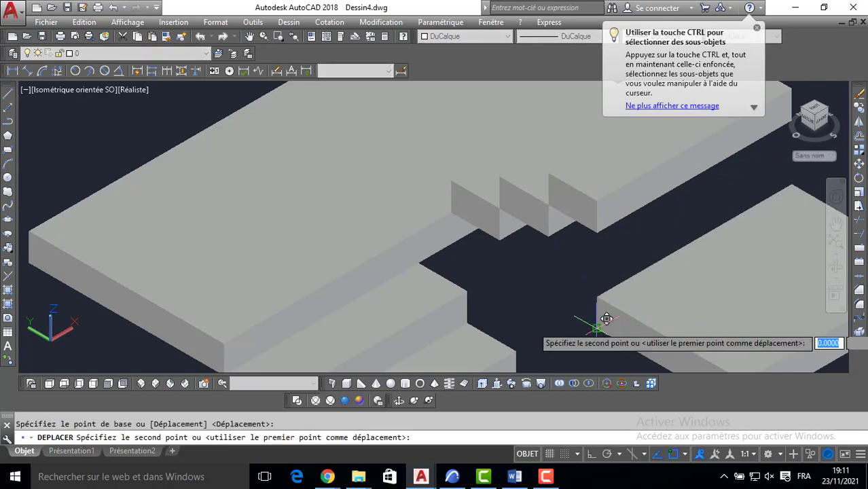
click(596, 199)
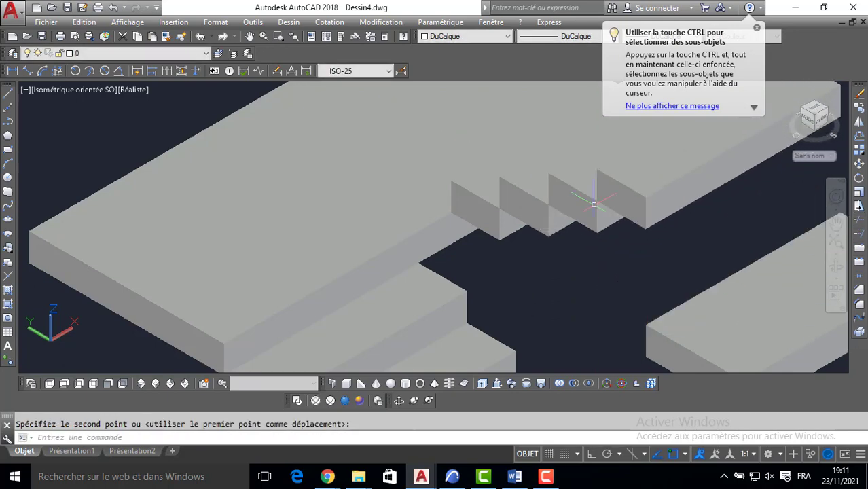
Move the right flight's fifth tread up so its lower rear inner corner meets the fourth tread's upper front corner
click(654, 337)
key(Return)
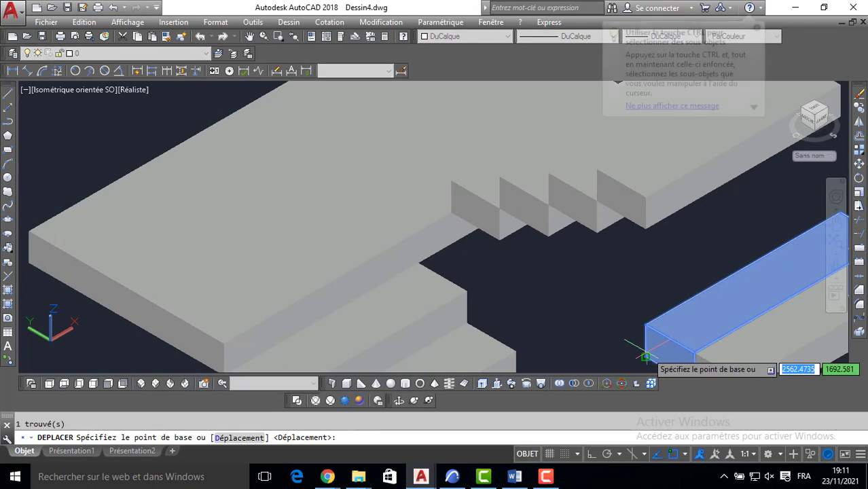
click(646, 354)
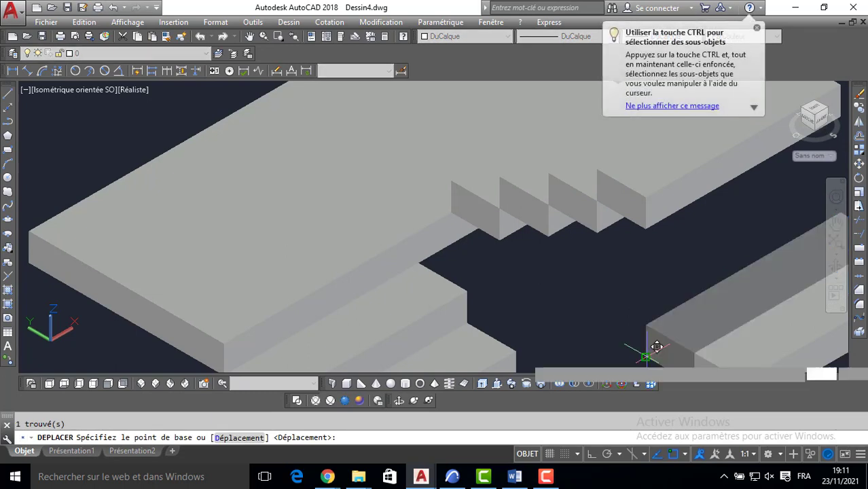
click(653, 190)
Move the right flight's last tread up so its lower rear inner corner meets the fifth tread's upper front corner
click(719, 366)
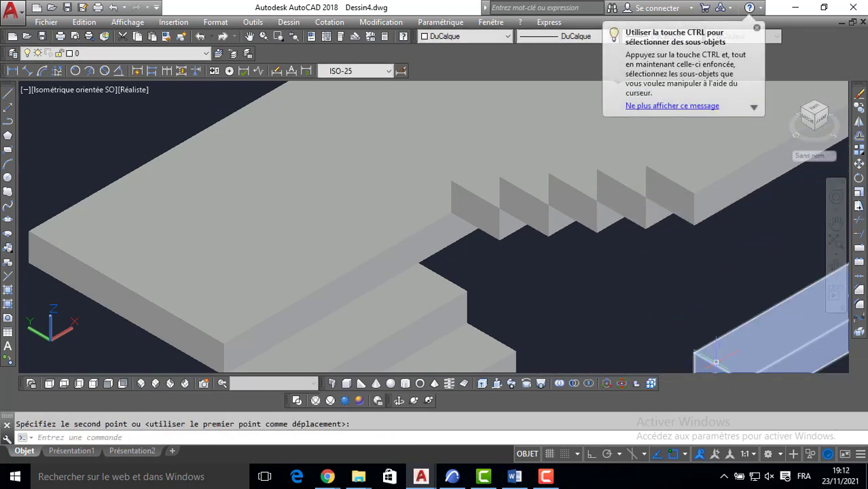
middle_drag(692, 343, 634, 275)
key(Return)
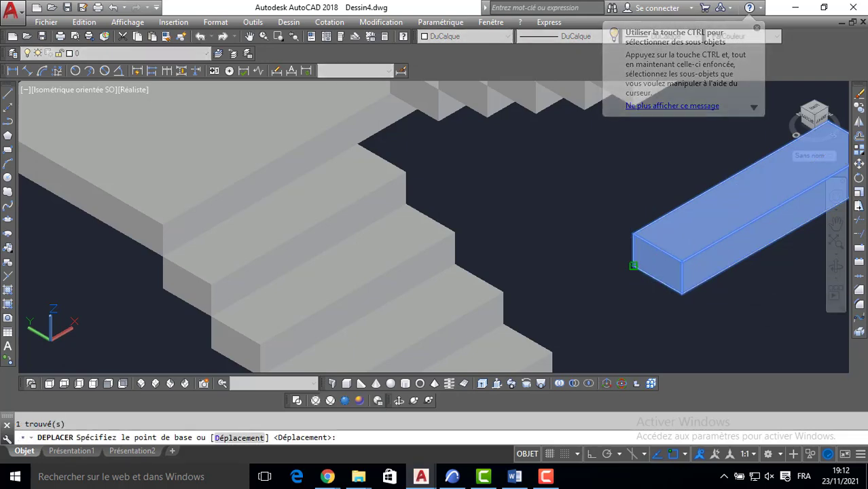
click(633, 266)
scroll(602, 223, down, 2)
middle_drag(606, 221, 604, 283)
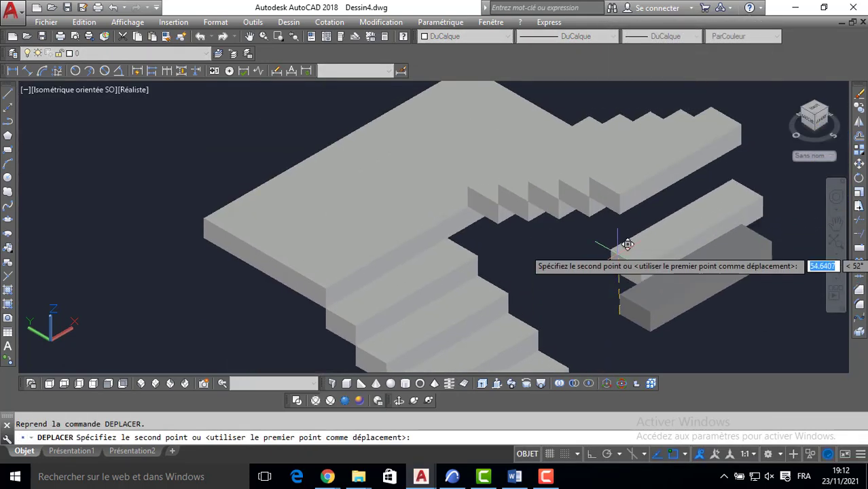
click(633, 185)
scroll(438, 252, down, 3)
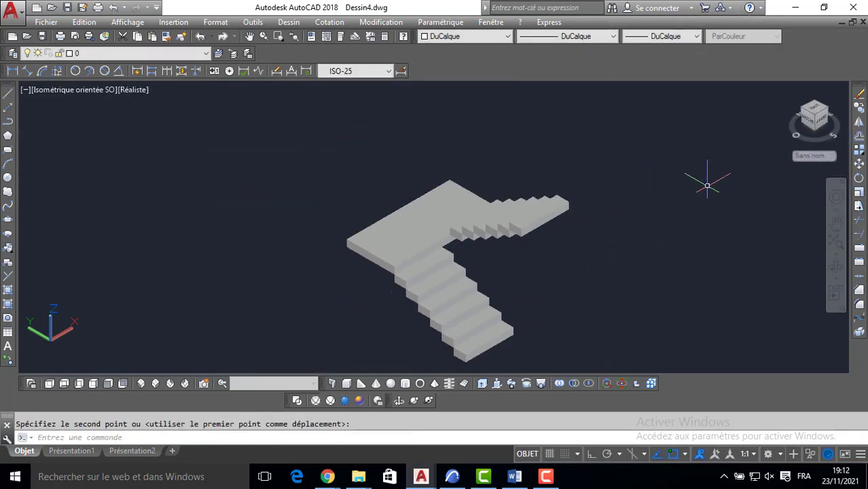
Split the drawing area into four viewports of the finished staircase
click(816, 118)
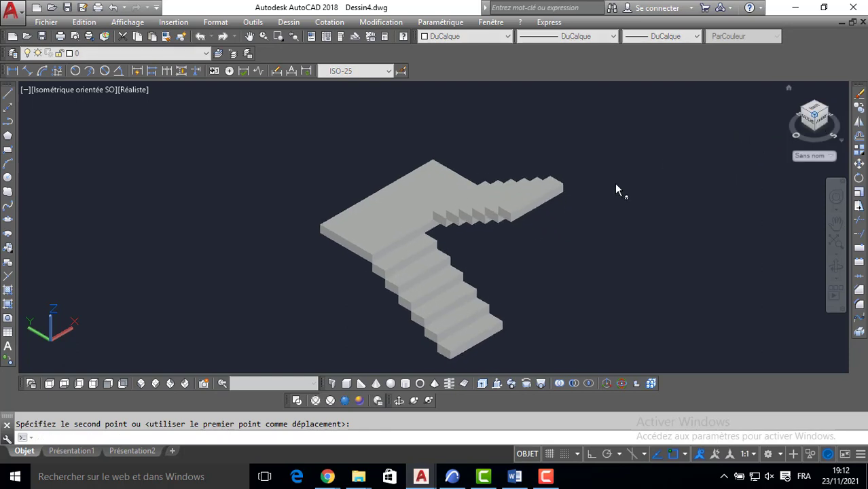
click(400, 401)
drag(314, 276, 414, 260)
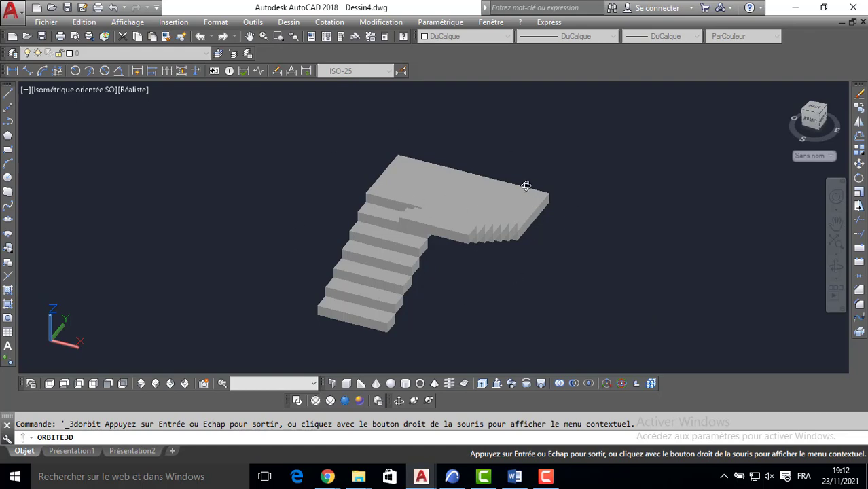
key(Escape)
click(128, 22)
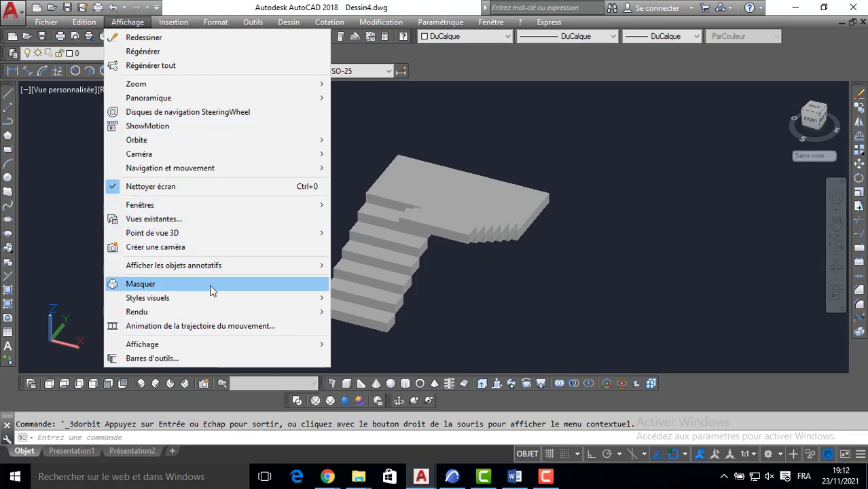
mouse_move(285, 206)
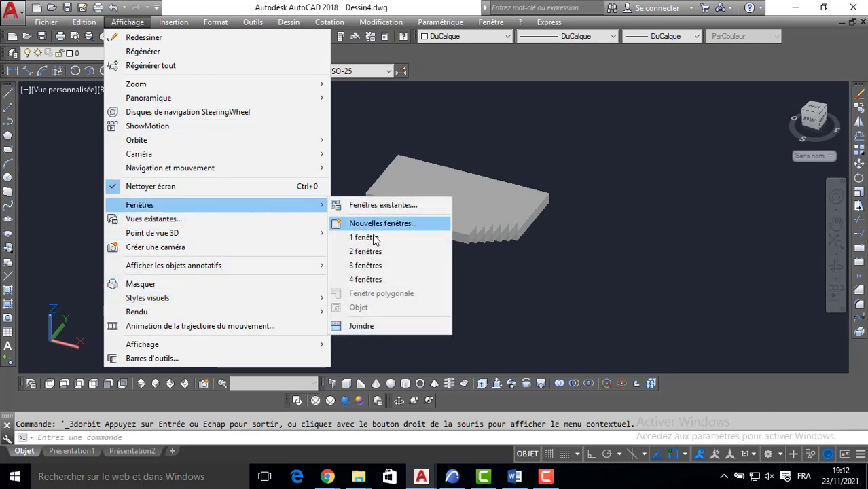
click(375, 279)
Set the upper-left viewport to the Top view with the wireframe visual style
click(328, 180)
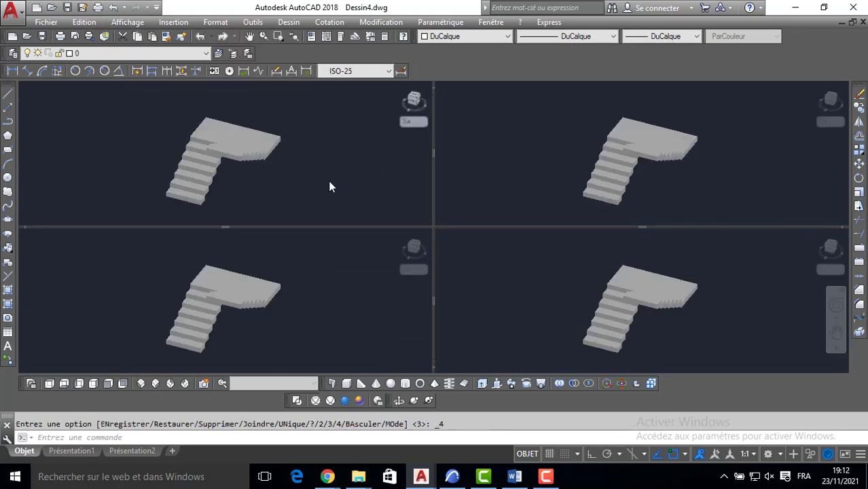
click(414, 98)
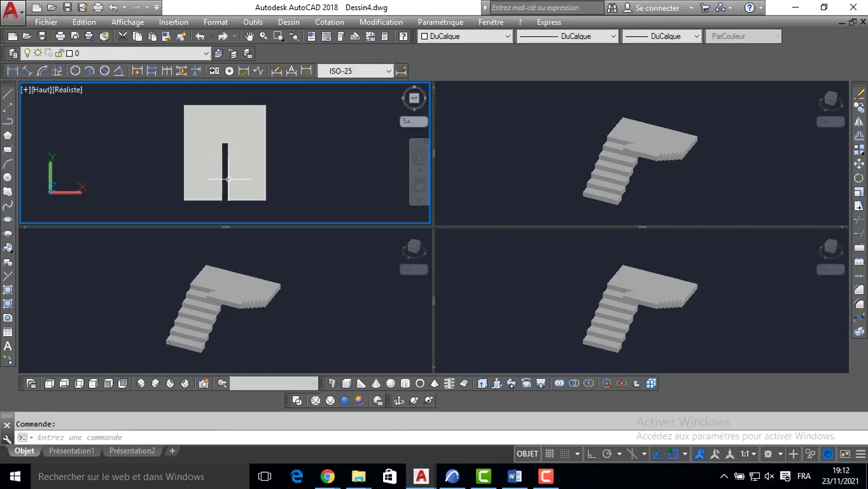
click(312, 403)
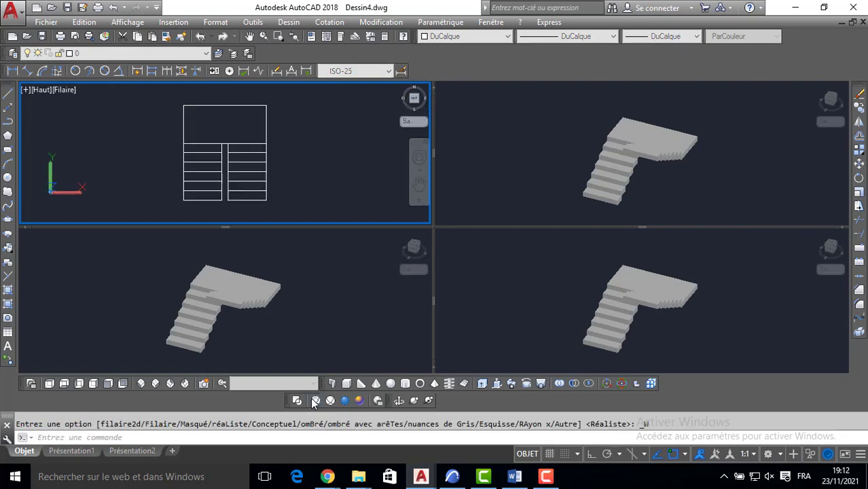
Set the upper-right viewport to the Right view in wireframe and fit the staircase to the extents in both upper viewports
click(545, 170)
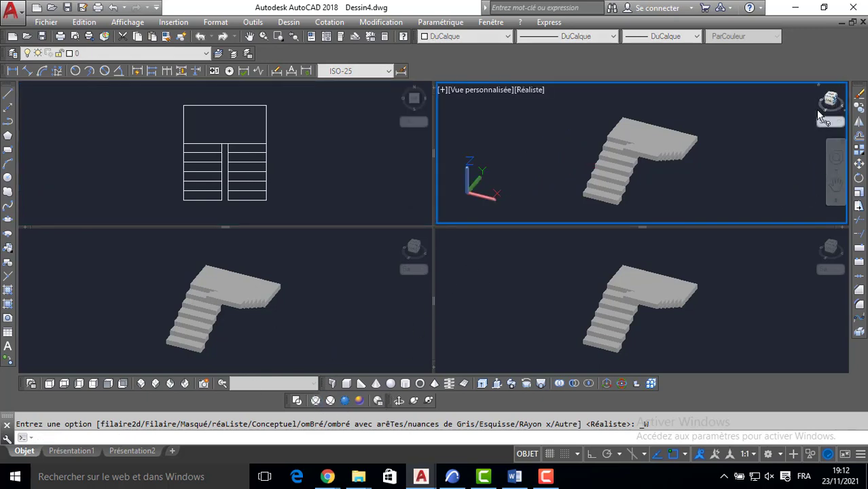
click(838, 104)
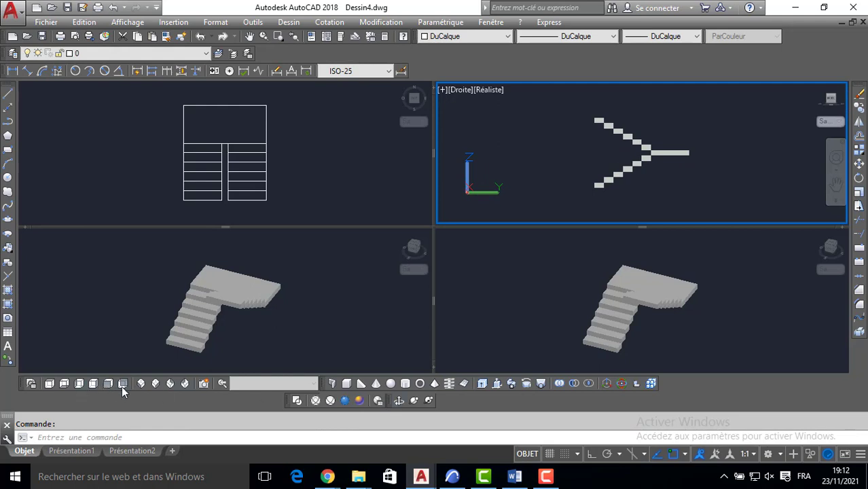
click(315, 400)
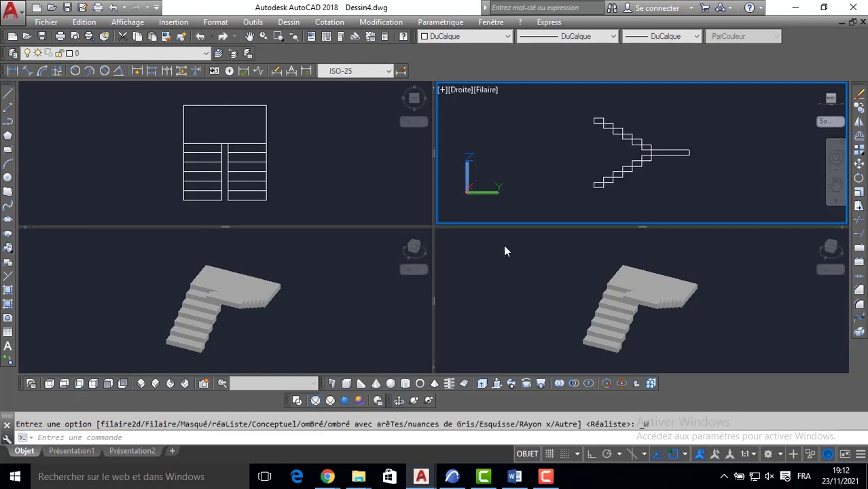
middle_click(572, 178)
middle_click(572, 179)
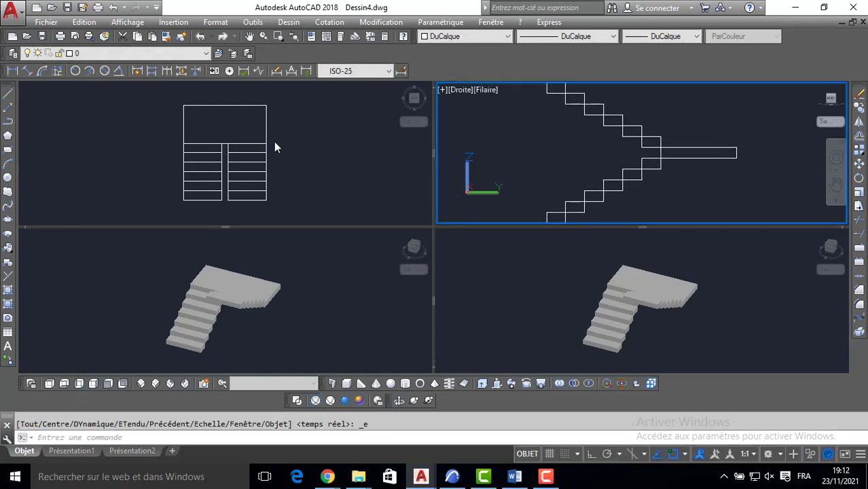
click(302, 140)
middle_click(302, 141)
middle_click(301, 140)
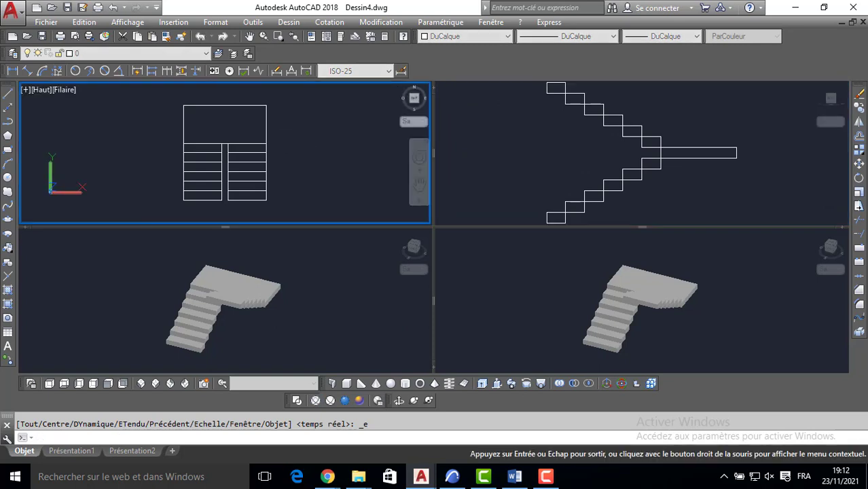
Set the lower-left viewport to the Front view with the hidden visual style
click(295, 297)
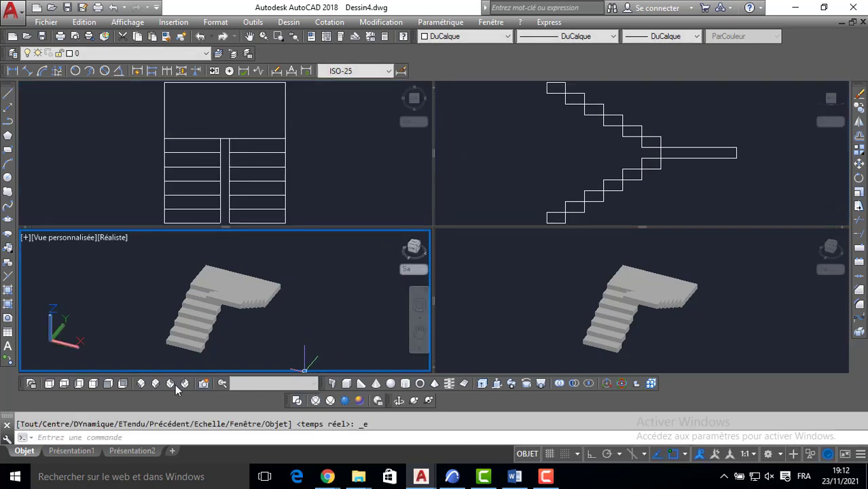
click(108, 384)
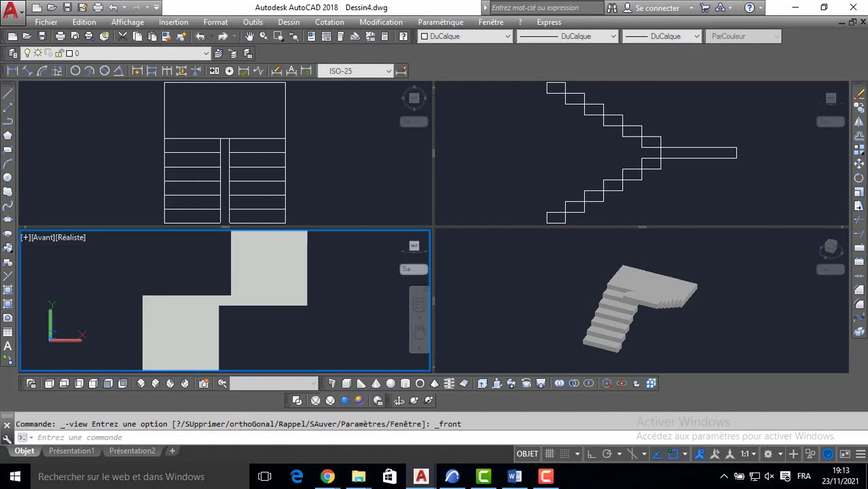
click(330, 400)
Set the lower-right viewport to the southwest isometric view and dismiss the 3D performance notification
click(536, 302)
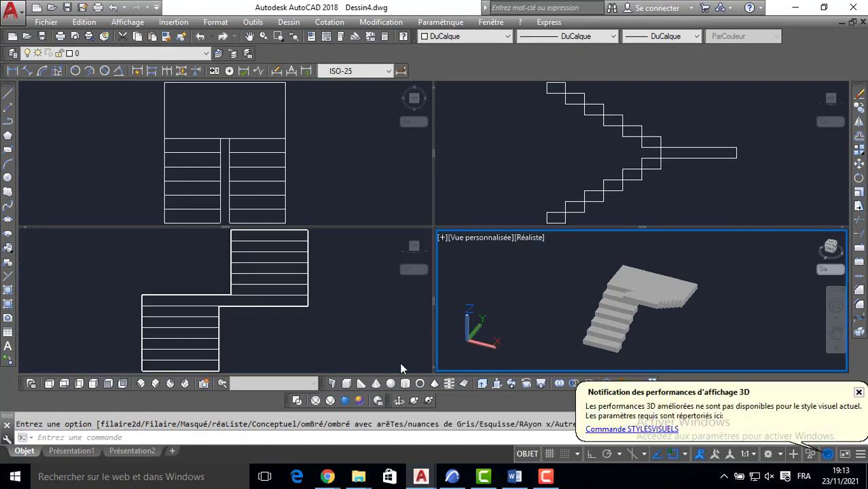
click(142, 384)
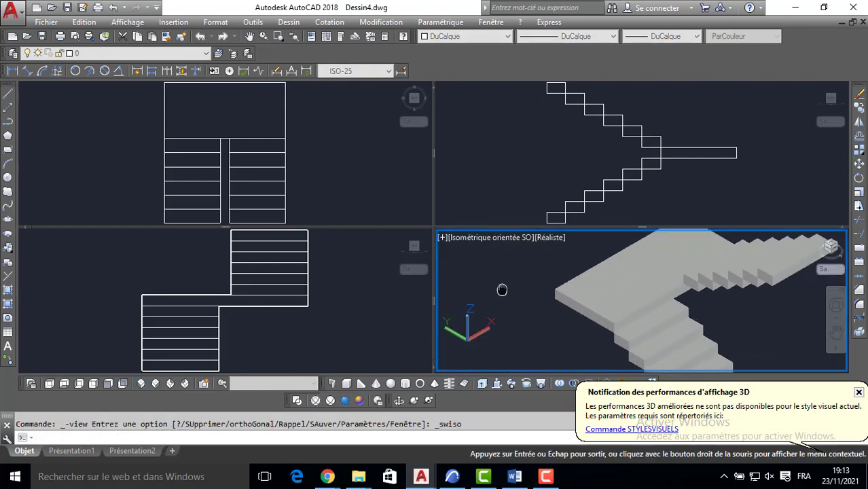
key(Escape)
scroll(502, 290, down, 4)
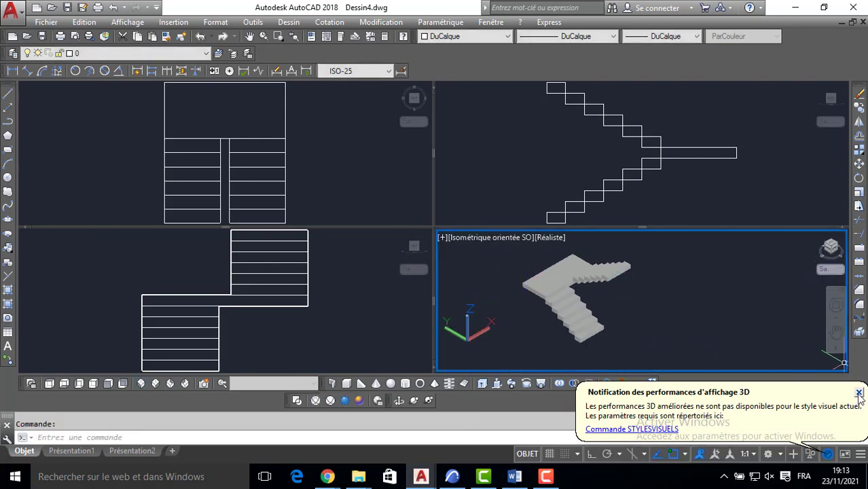
click(859, 393)
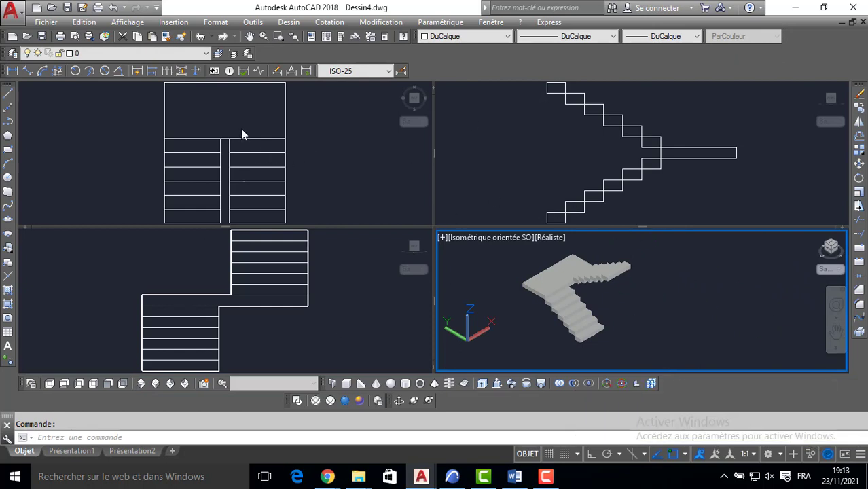
Delete the landing slab from the staircase, selecting it in the Top view viewport
click(288, 95)
click(288, 95)
click(283, 98)
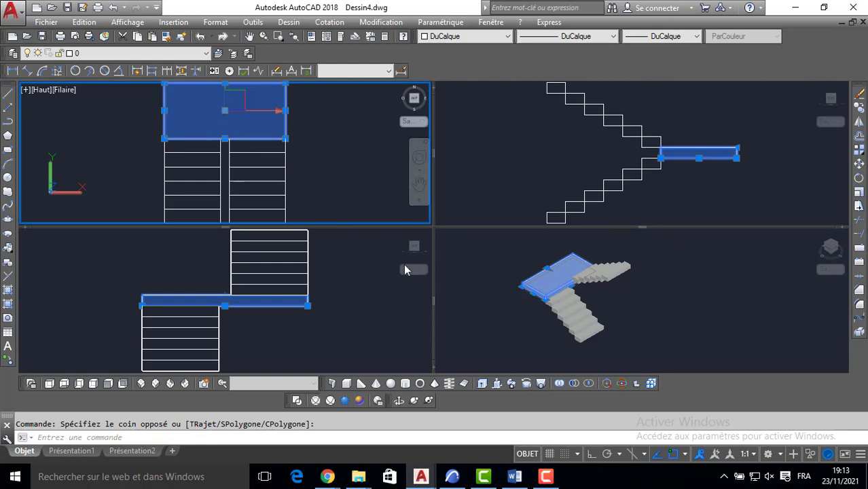
key(Delete)
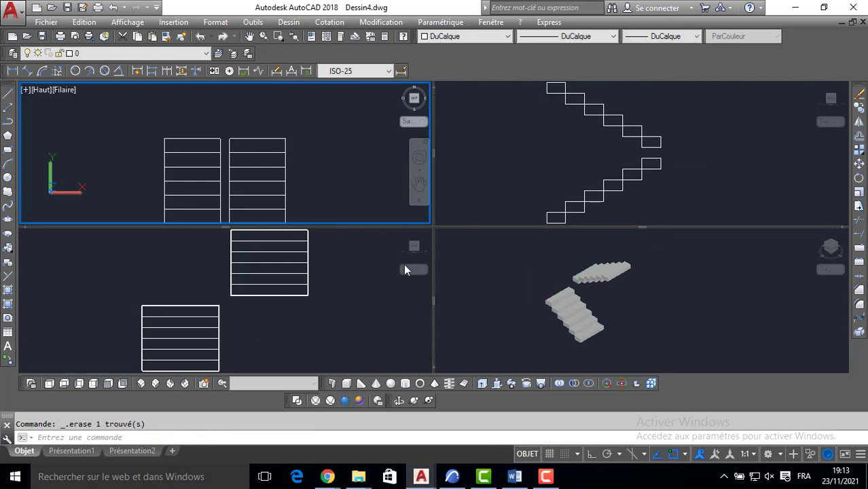
Undo the deletion of the landing slab and divide the Top view viewport into four viewports
key(ctrl+z)
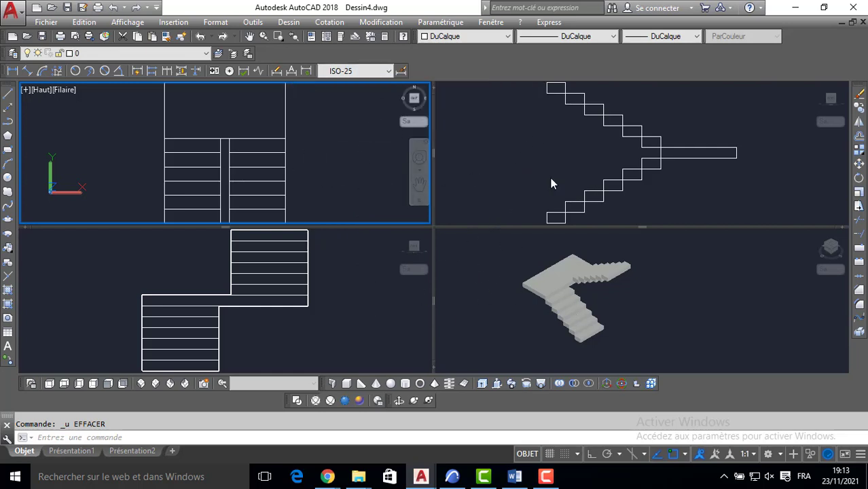
click(135, 23)
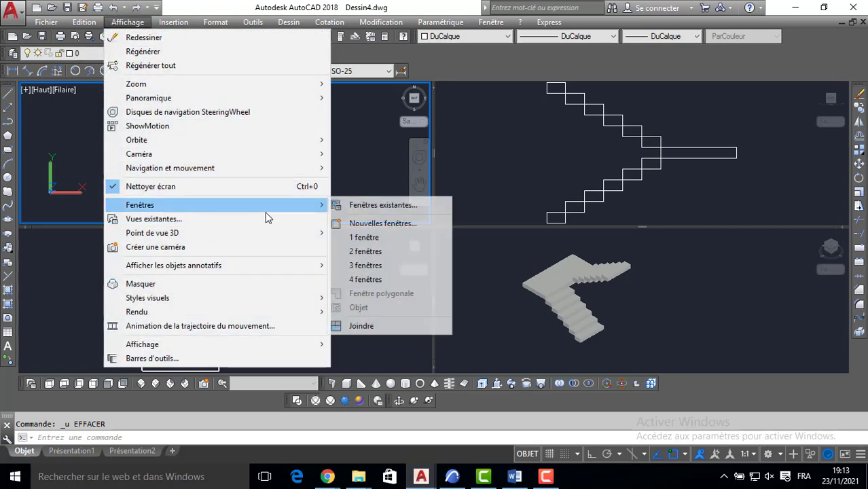
mouse_move(322, 207)
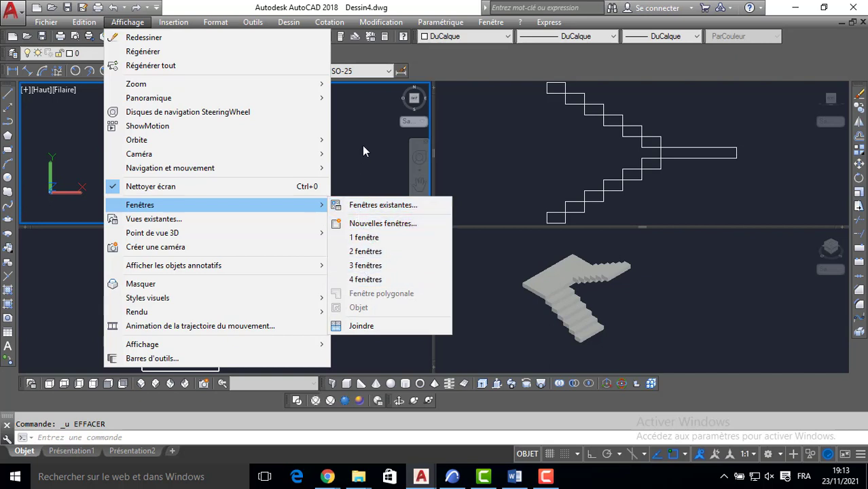
click(365, 280)
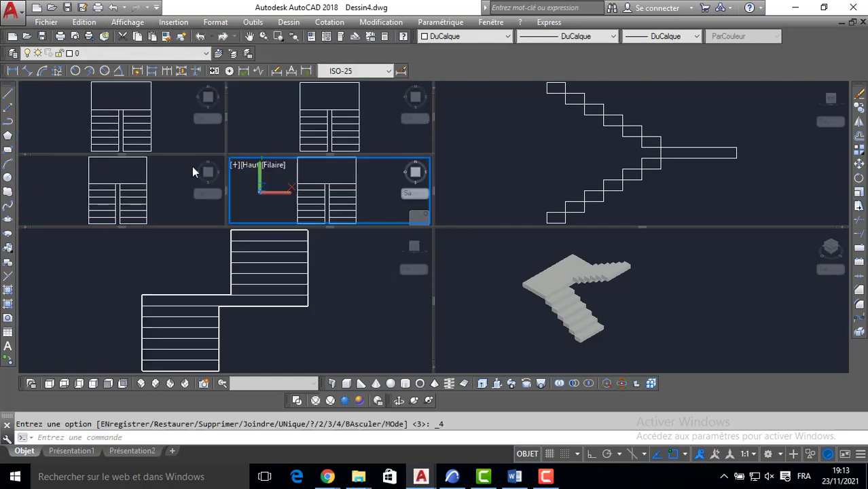
Restore a single viewport from the Top view of the staircase
right_click(379, 189)
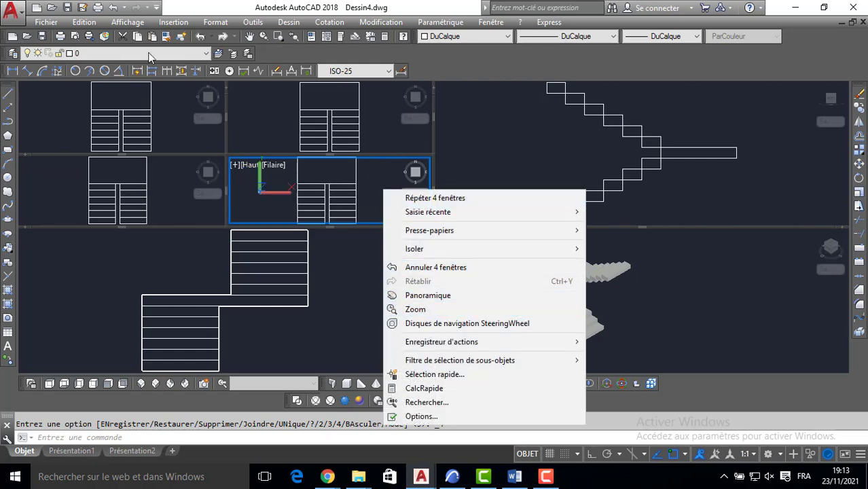
click(130, 23)
click(129, 23)
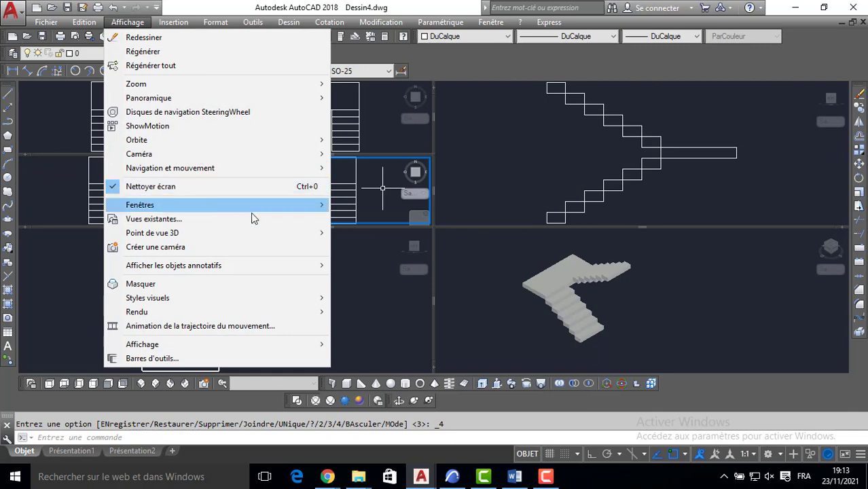
click(367, 237)
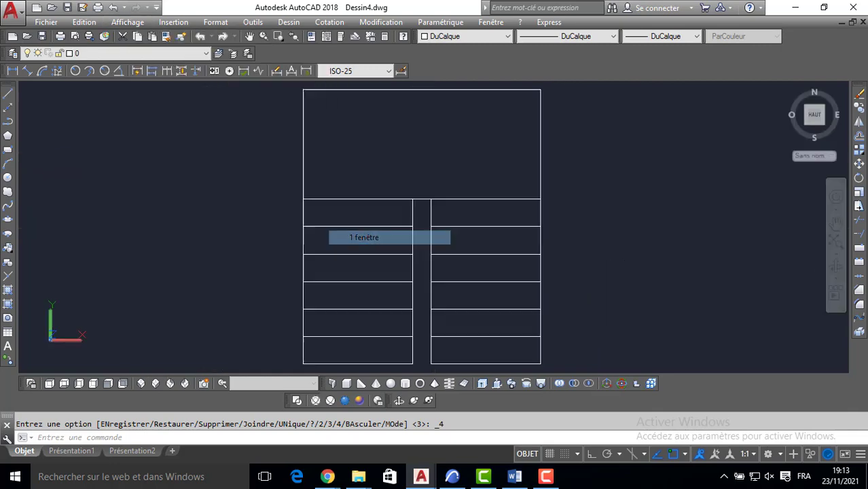
scroll(316, 116, down, 2)
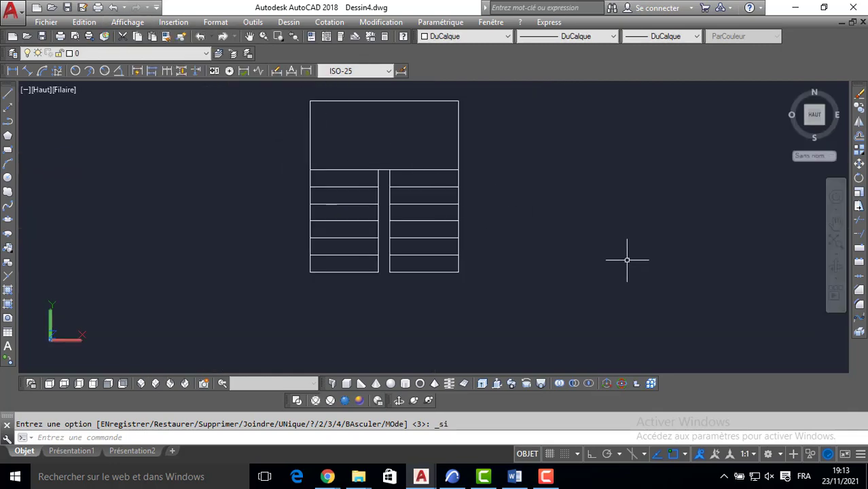
scroll(626, 257, down, 2)
View the staircase from the southeast isometric and compare the realistic, conceptual, hidden and wireframe visual styles, ending on realistic
click(825, 125)
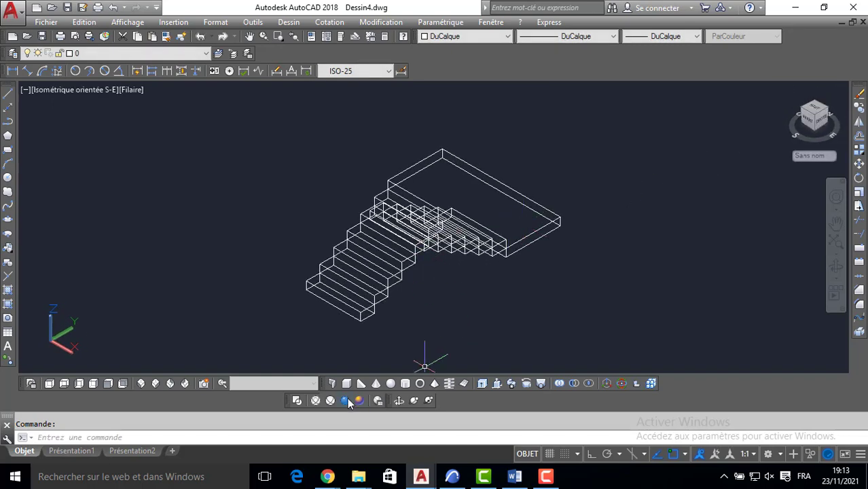
click(345, 401)
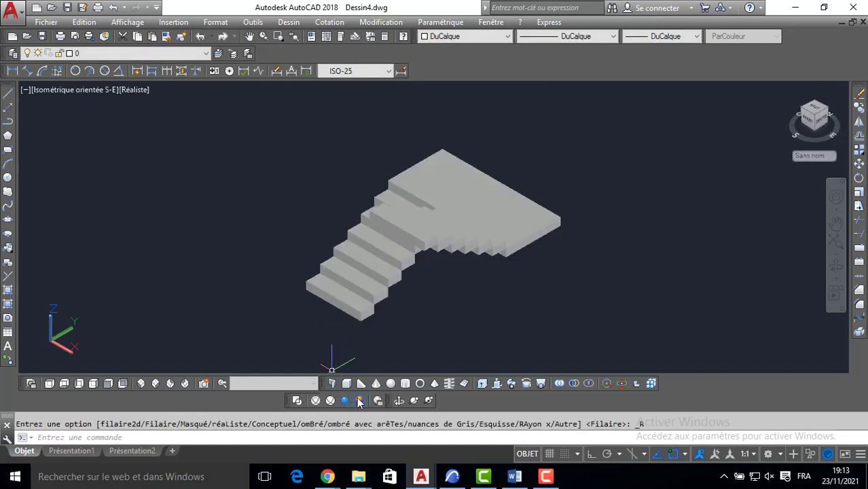
click(360, 401)
click(330, 401)
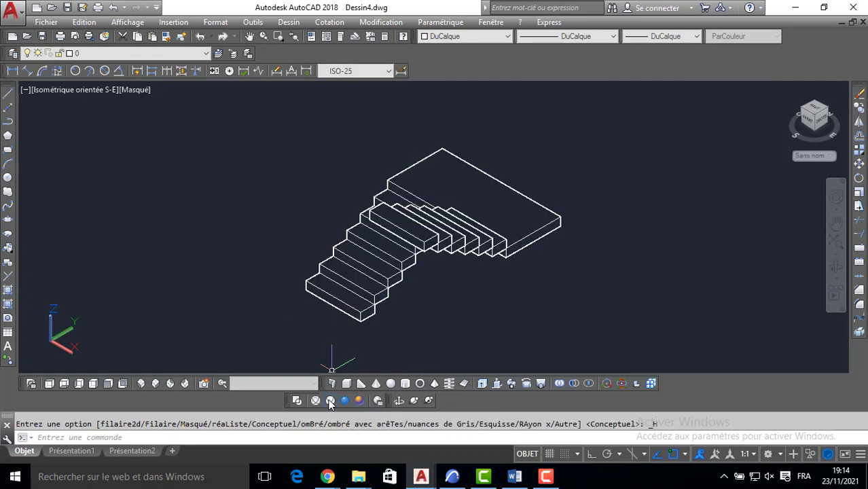
click(317, 401)
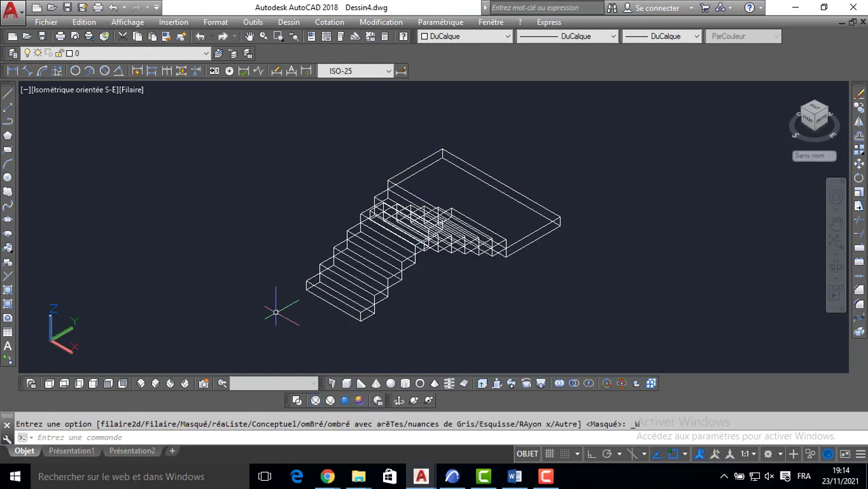
click(345, 402)
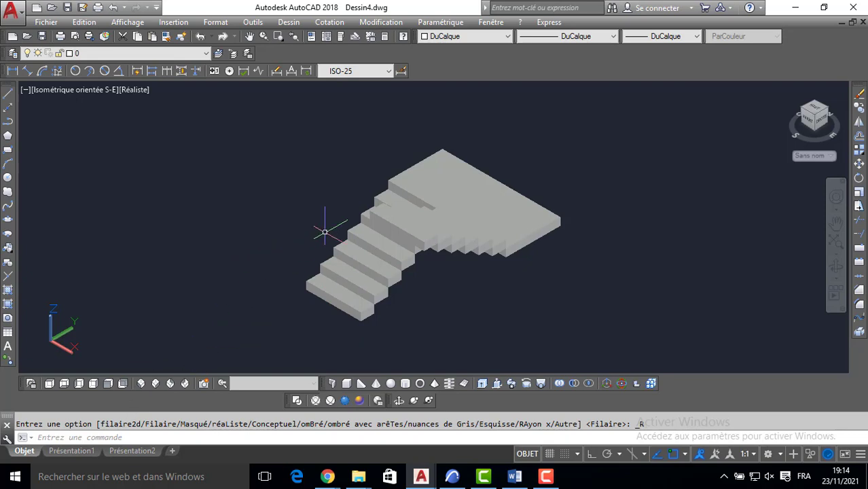
click(359, 273)
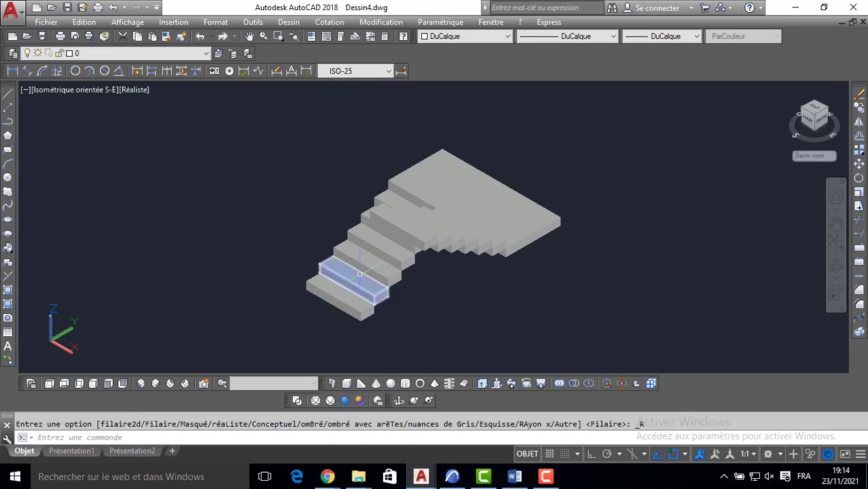
Switch to the Right view and draw a polyline along the lower edge of the upper flight's topmost step
click(824, 123)
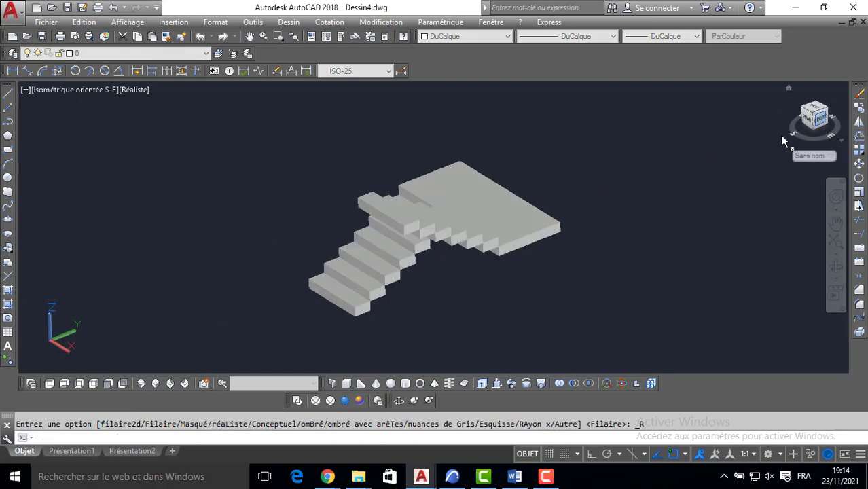
scroll(349, 188, up, 3)
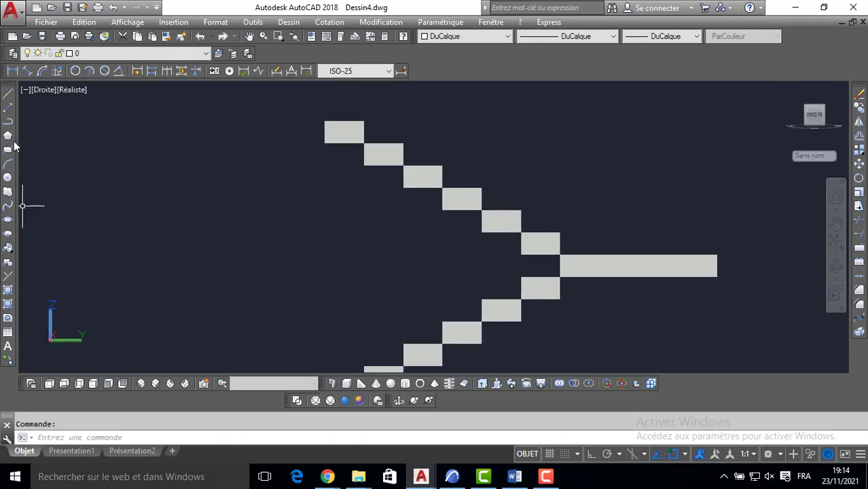
click(8, 122)
scroll(316, 141, up, 2)
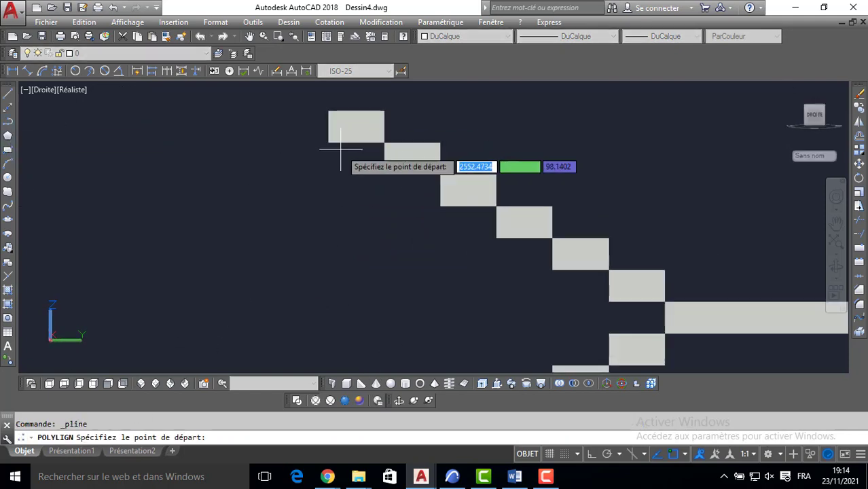
click(328, 142)
click(385, 143)
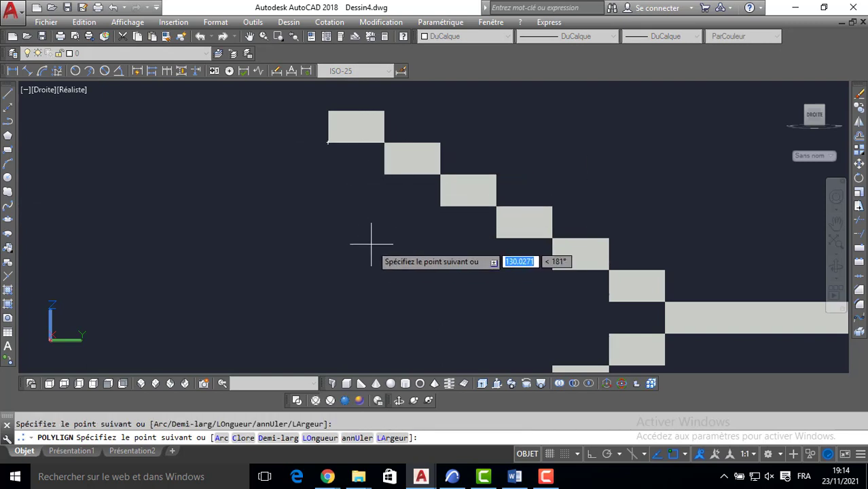
key(Return)
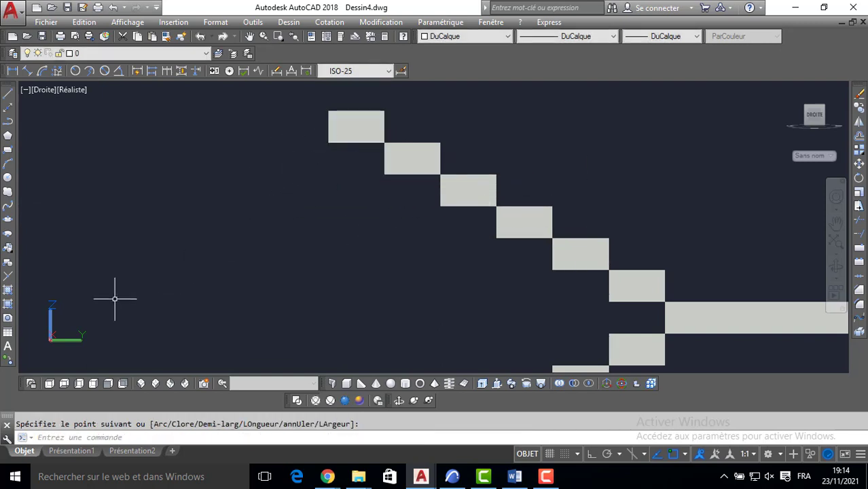
Set the Right view to wireframe and draw another polyline along the lower edge of the topmost step
click(815, 114)
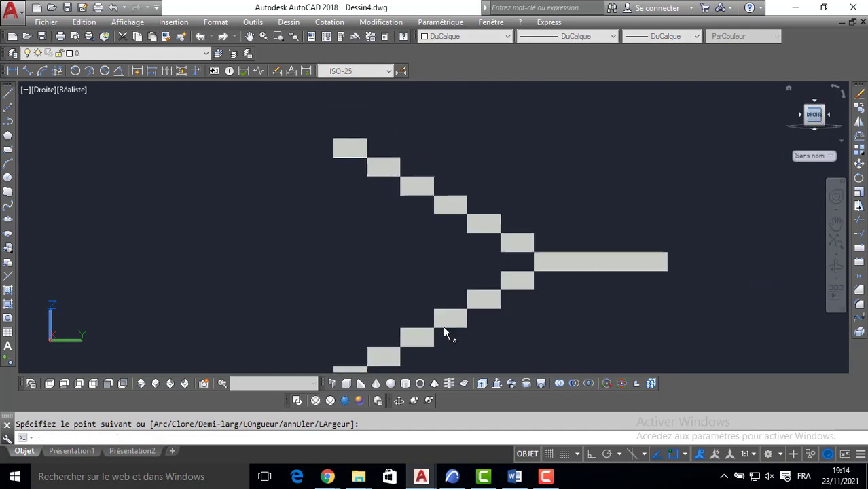
click(316, 400)
scroll(350, 246, up, 5)
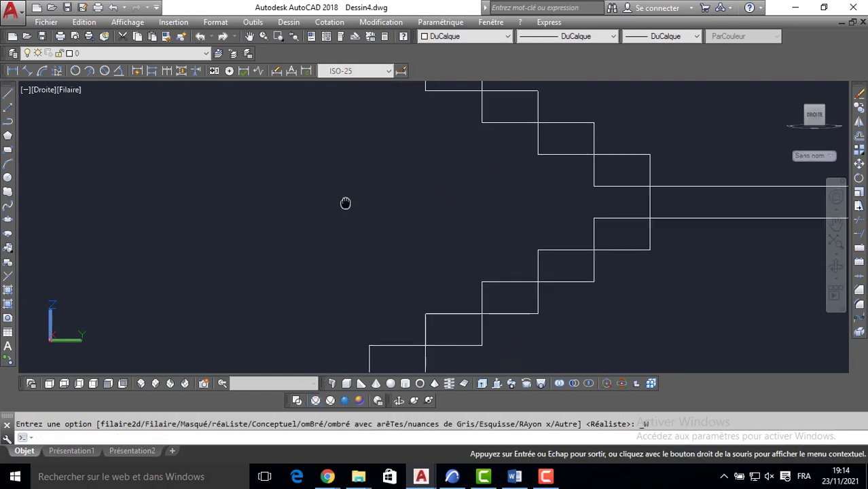
click(8, 122)
click(306, 99)
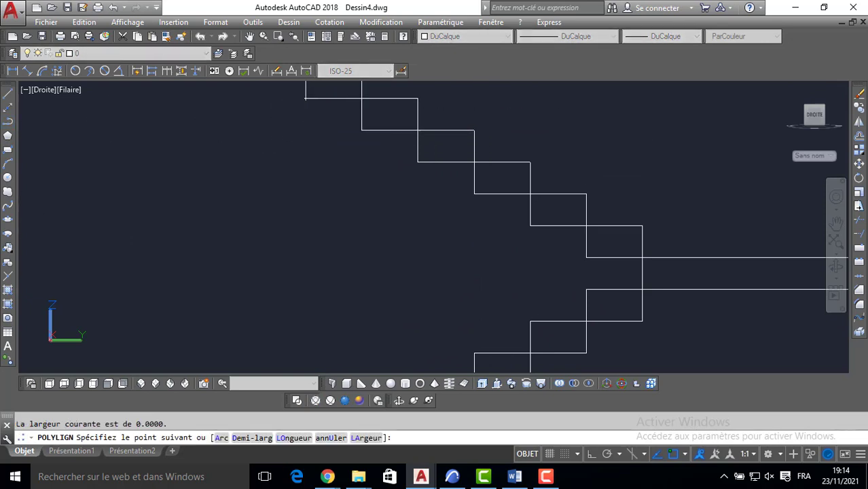
click(361, 98)
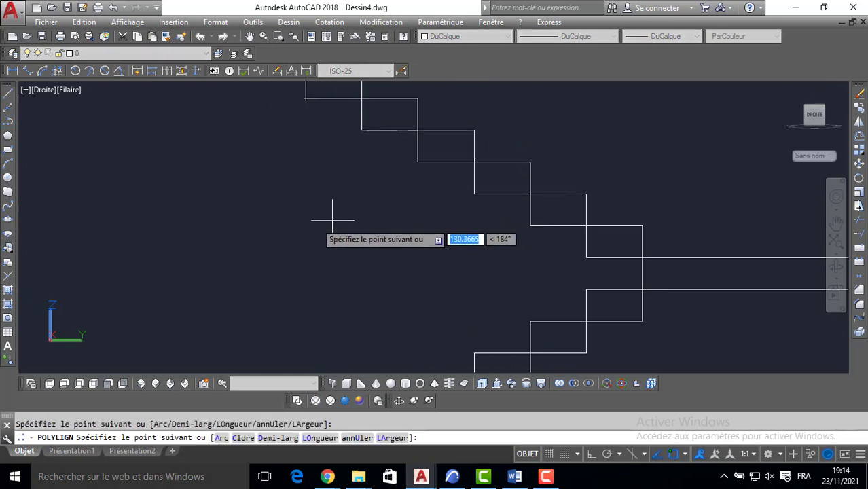
key(Return)
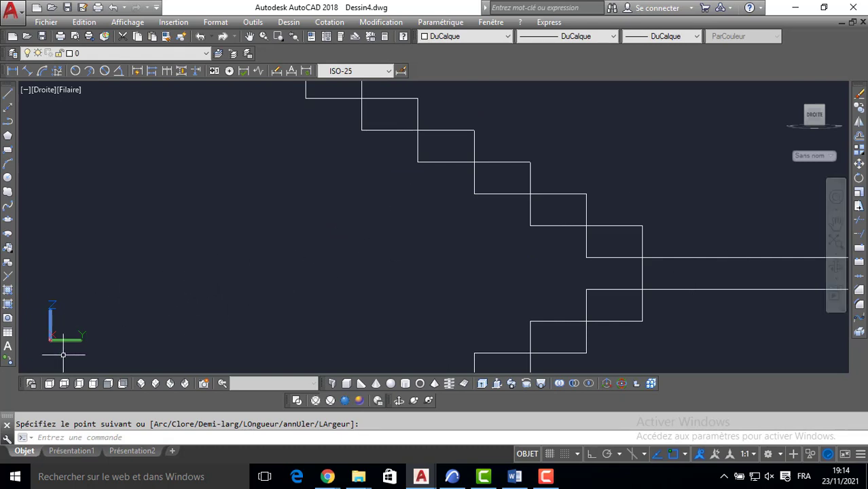
Relocate the UCS origin to an empty spot beside the staircase in the Right view
click(44, 347)
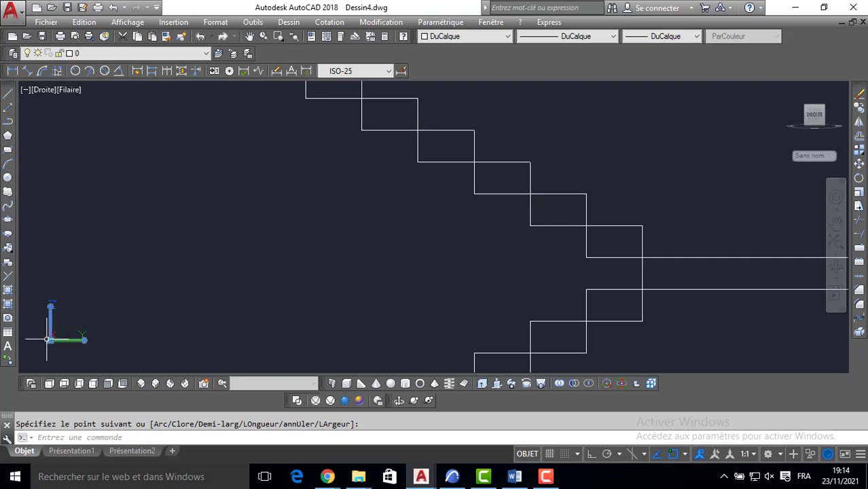
click(47, 339)
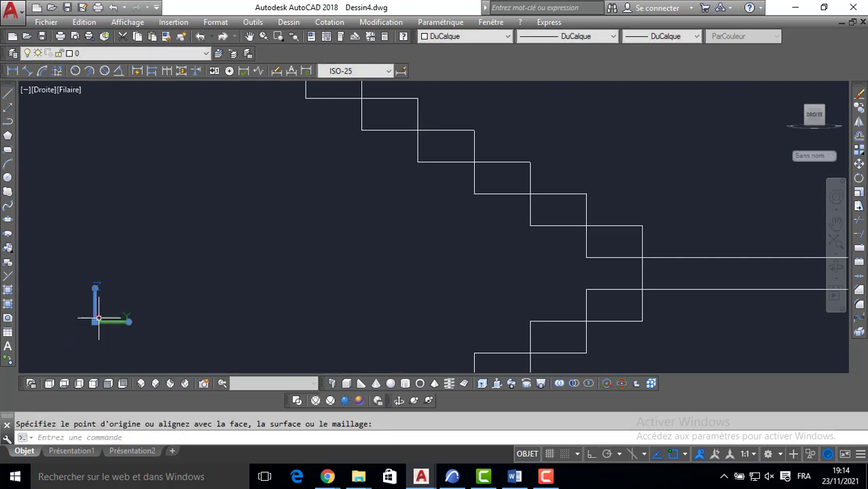
scroll(101, 314, up, 2)
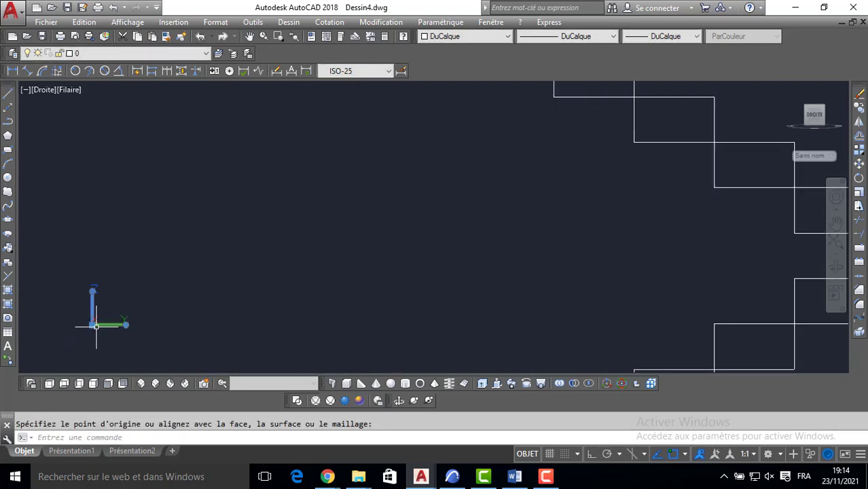
click(92, 325)
click(92, 290)
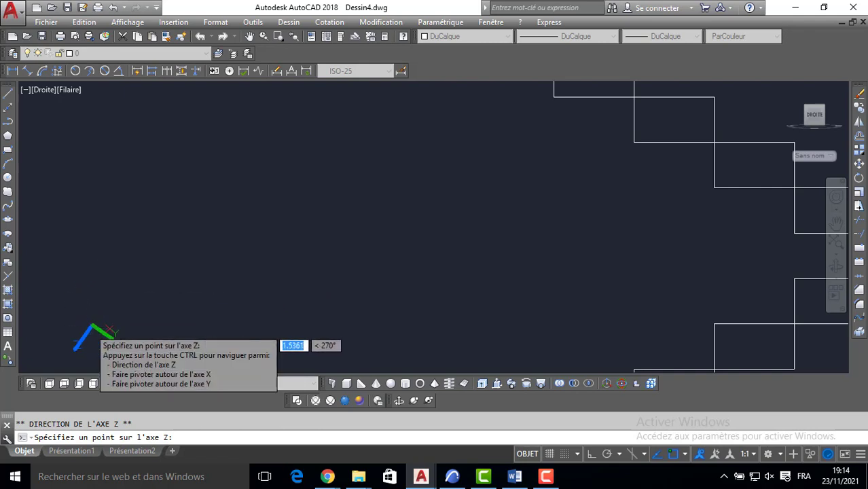
scroll(90, 327, up, 3)
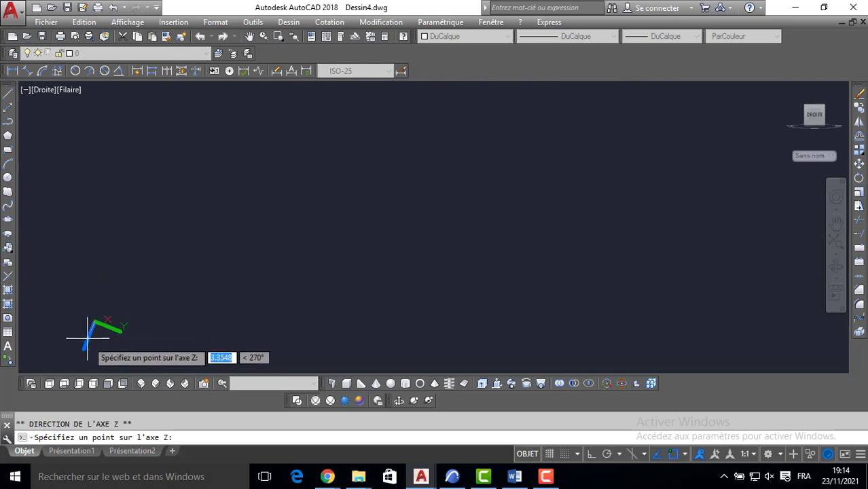
key(Escape)
Draw a horizontal polyline 30 units long in the empty space beside the upper flight in the Right view
middle_drag(781, 231, 350, 322)
click(816, 115)
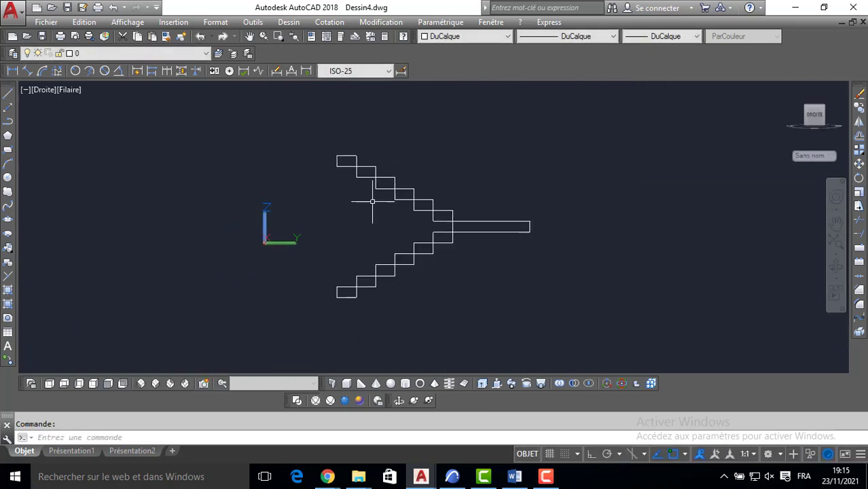
click(7, 121)
scroll(205, 165, up, 3)
click(256, 175)
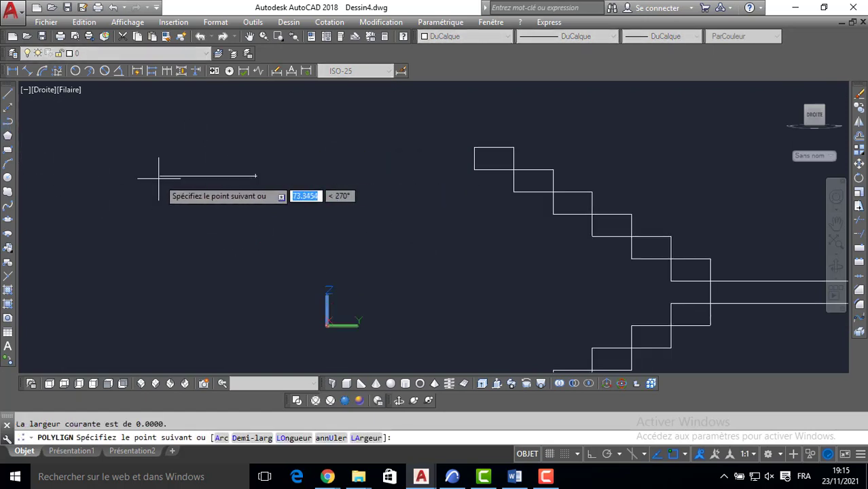
text(30)
key(Return)
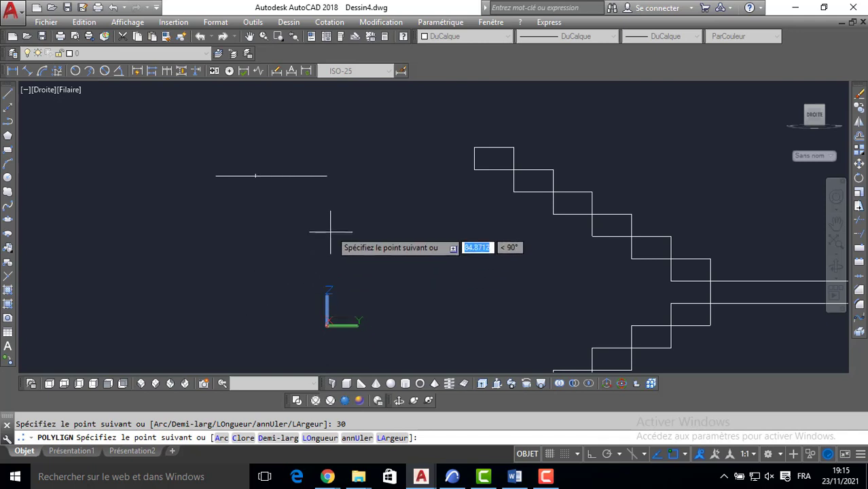
key(Escape)
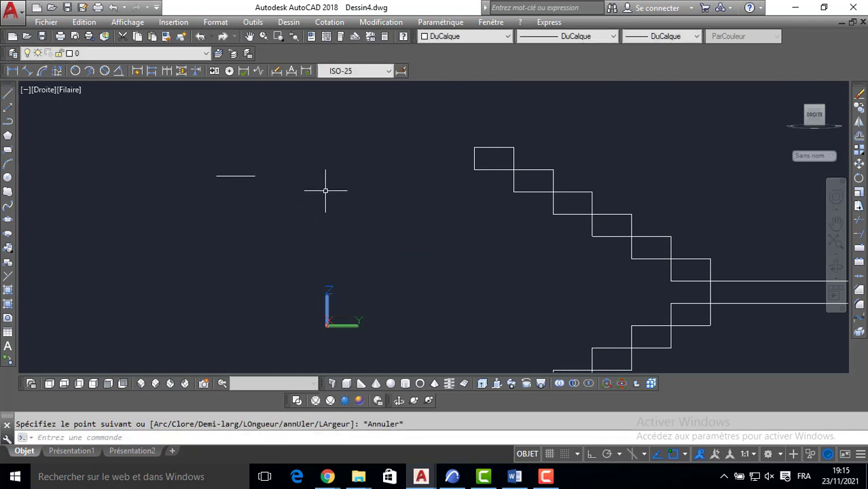
Switch to the Top view and delete the 30-unit polyline beside the staircase
click(817, 105)
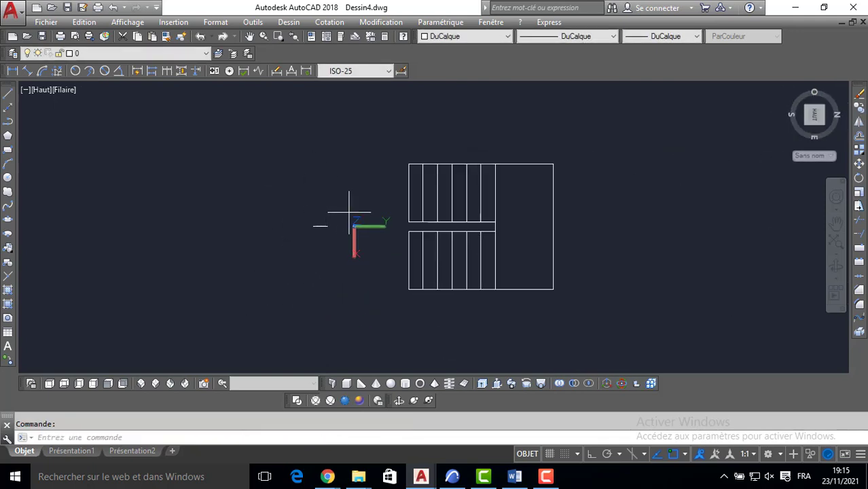
click(307, 240)
click(395, 206)
key(Delete)
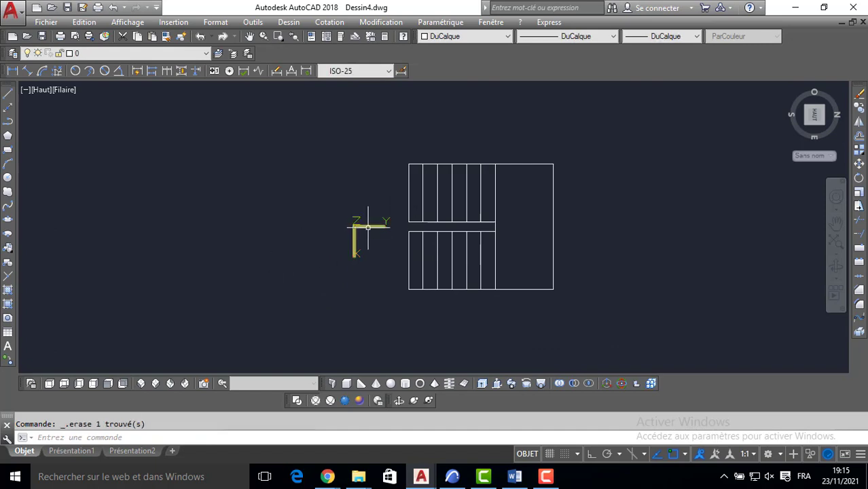
Turn Ortho on and point the UCS Y axis straight up, perpendicular to the stair flights, in the Top view
mouse_move(387, 225)
click(442, 263)
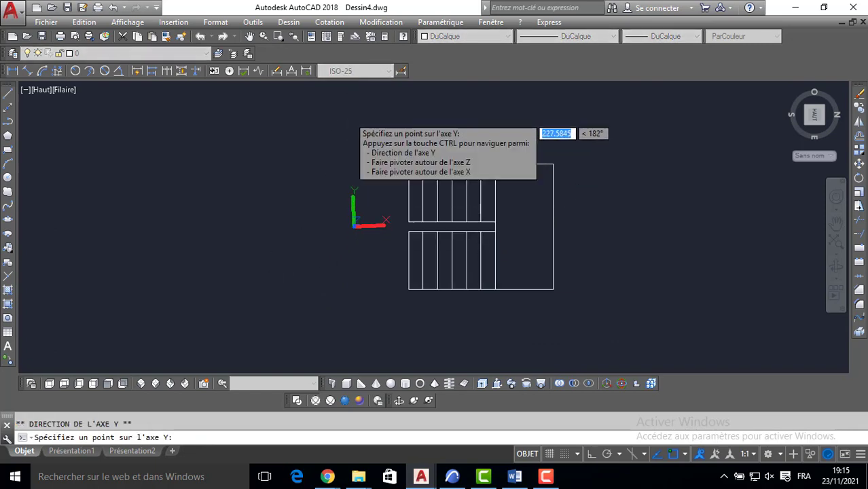
key(F8)
click(354, 112)
scroll(360, 236, up, 4)
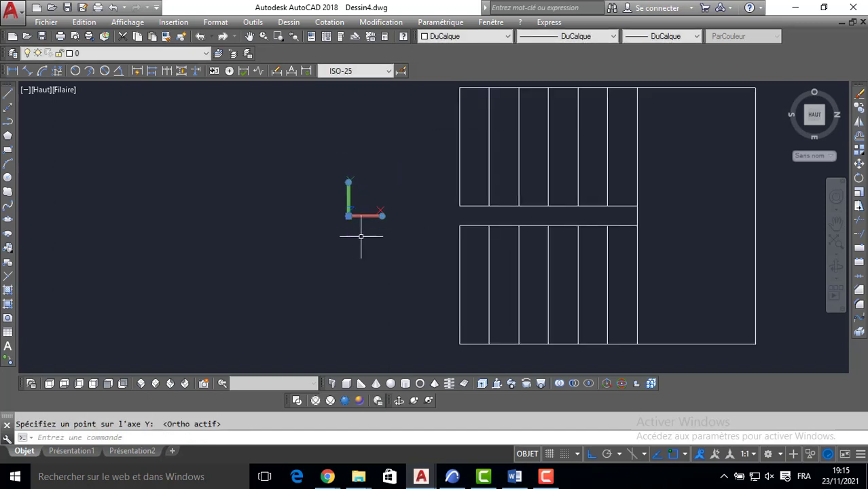
Point the UCS Y axis back along the flights toward the landing and rotate the Top view so north faces up
click(348, 182)
click(435, 178)
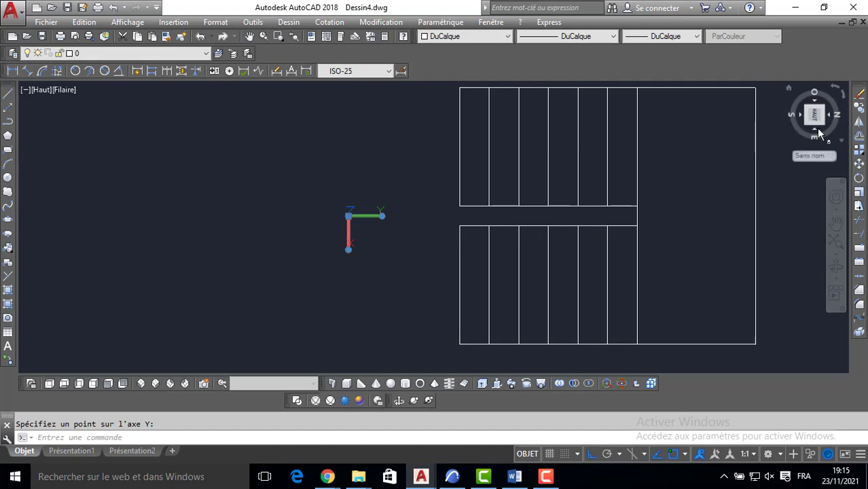
click(836, 91)
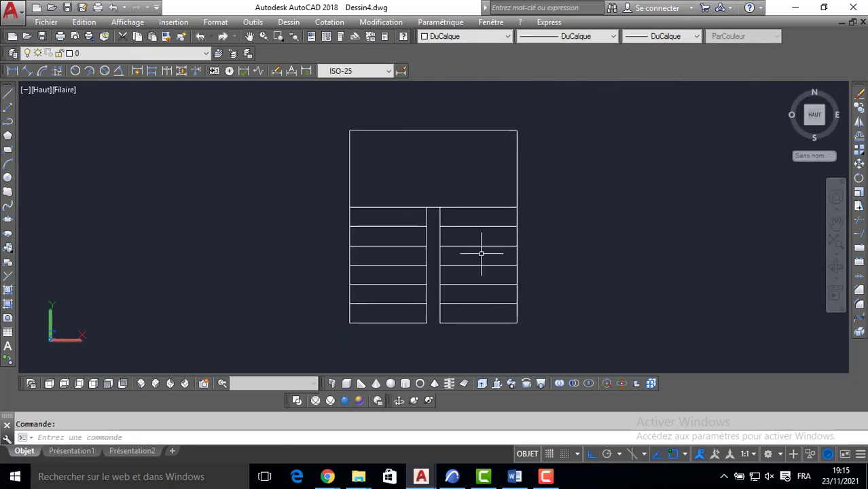
key(ctrl+z)
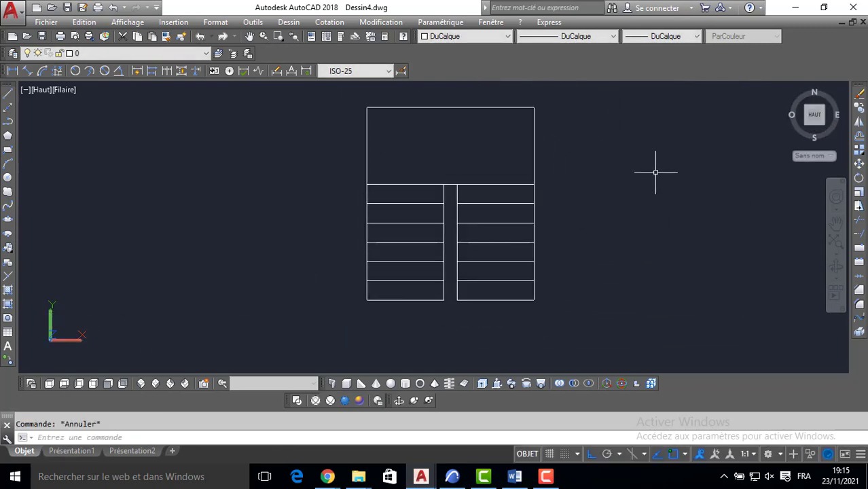
Switch to the Left view and draw a closed triangular polyline under the lower flight's topmost step, between the adjacent steps' lower corners
click(107, 384)
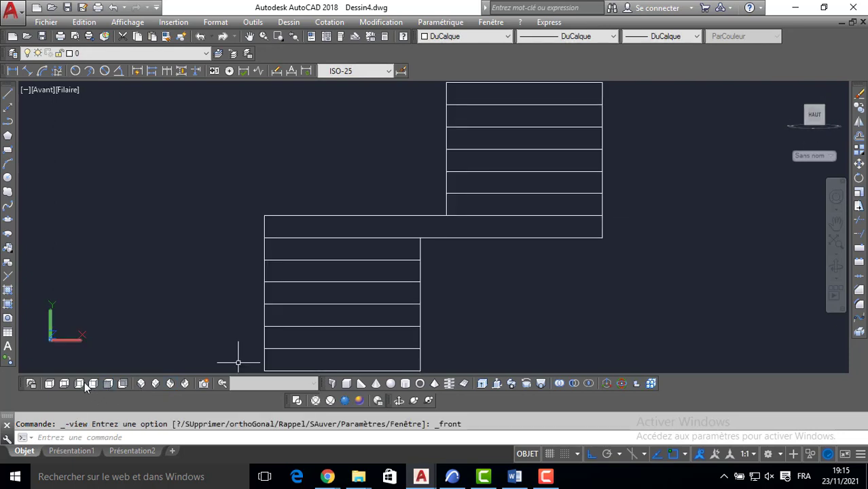
click(84, 382)
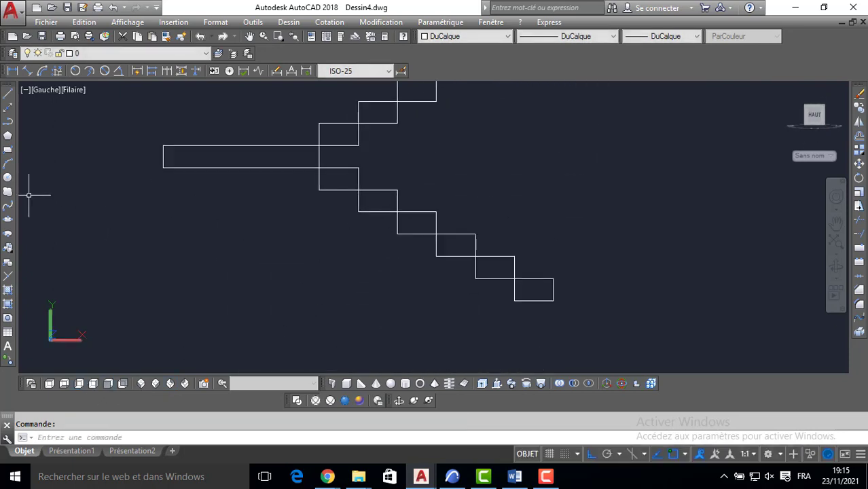
click(10, 123)
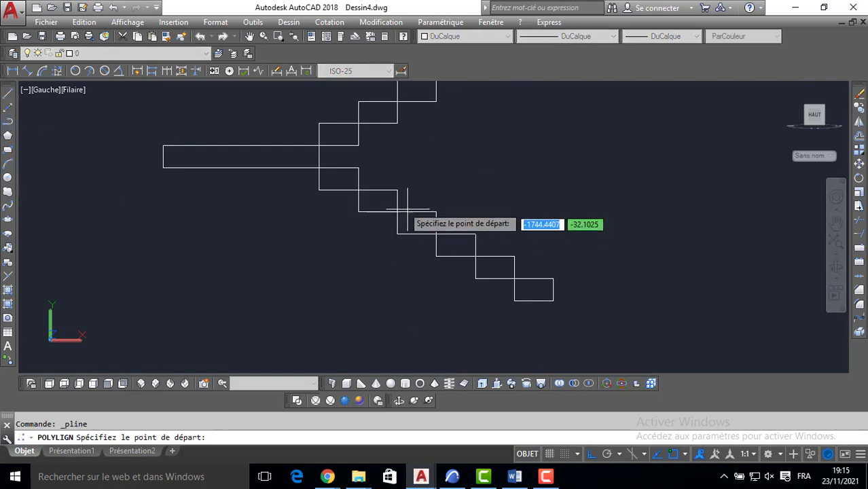
click(318, 189)
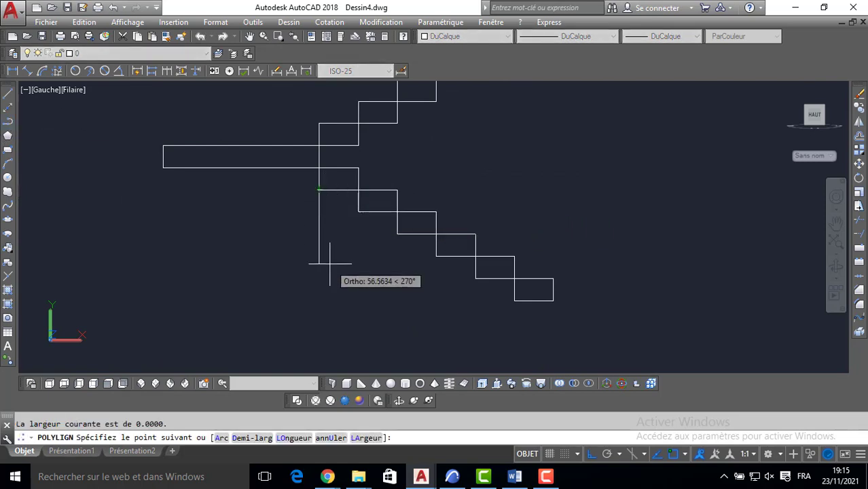
scroll(358, 190, up, 3)
click(357, 190)
click(358, 235)
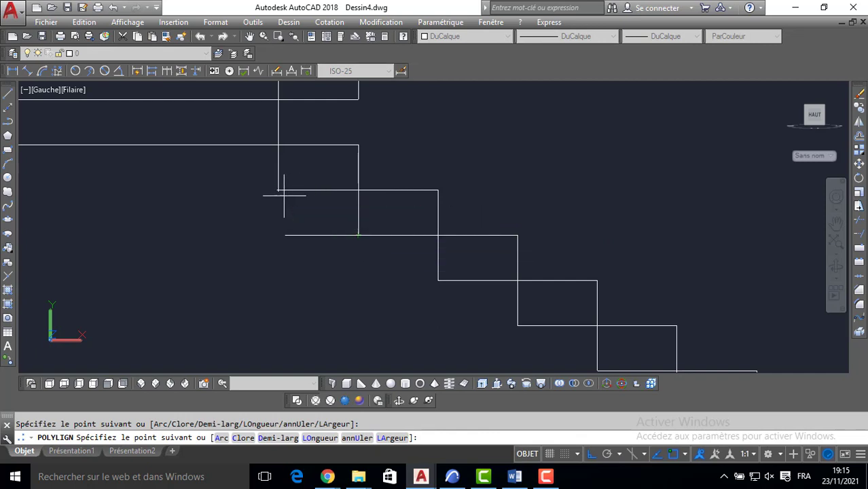
click(280, 190)
key(Return)
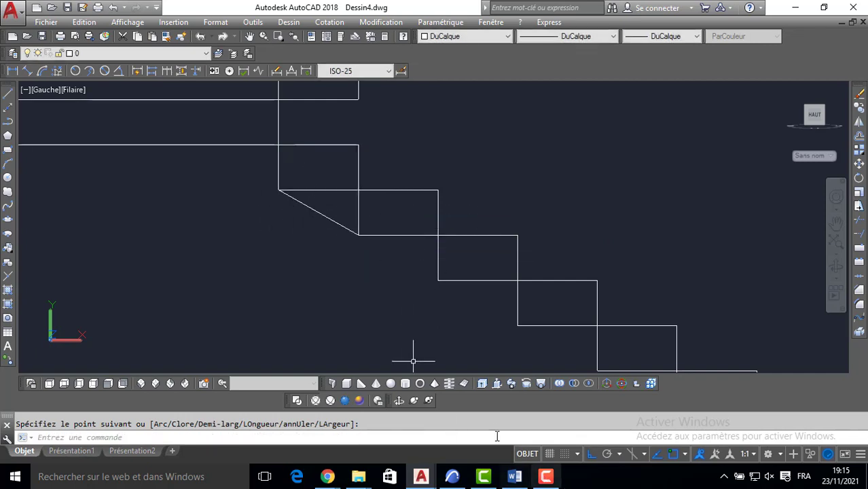
Show the staircase in a 3D view and extrude the triangular profile 120 units across the width of the lower flight
click(159, 384)
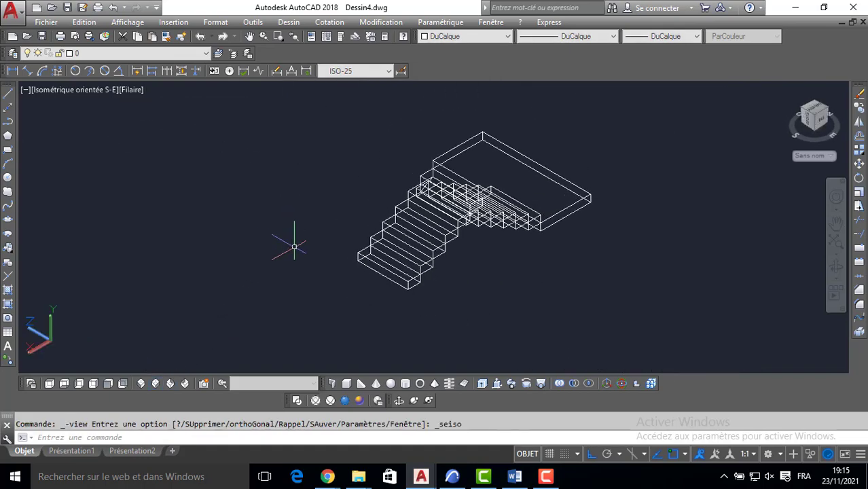
shift+middle_drag(289, 268, 401, 258)
scroll(336, 277, up, 3)
scroll(333, 231, up, 2)
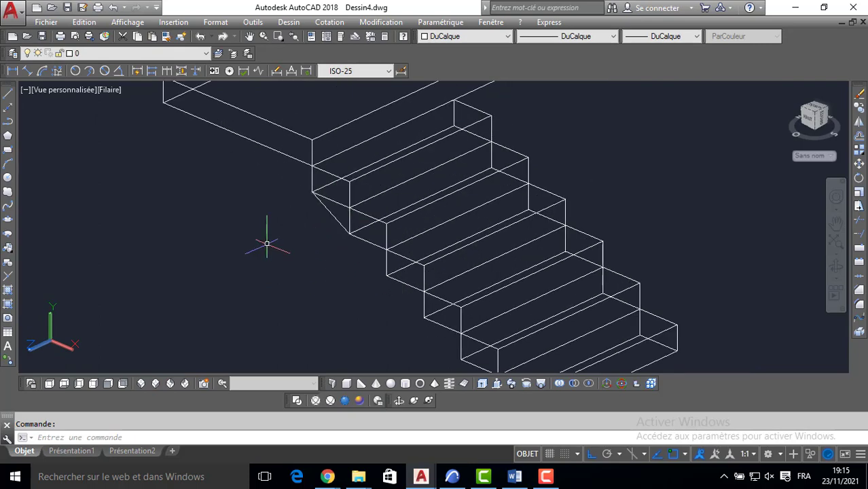
click(484, 385)
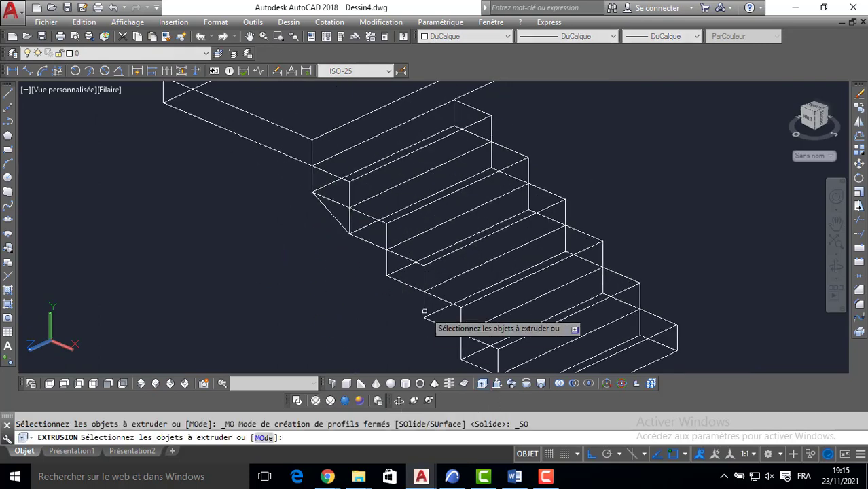
click(335, 216)
key(Return)
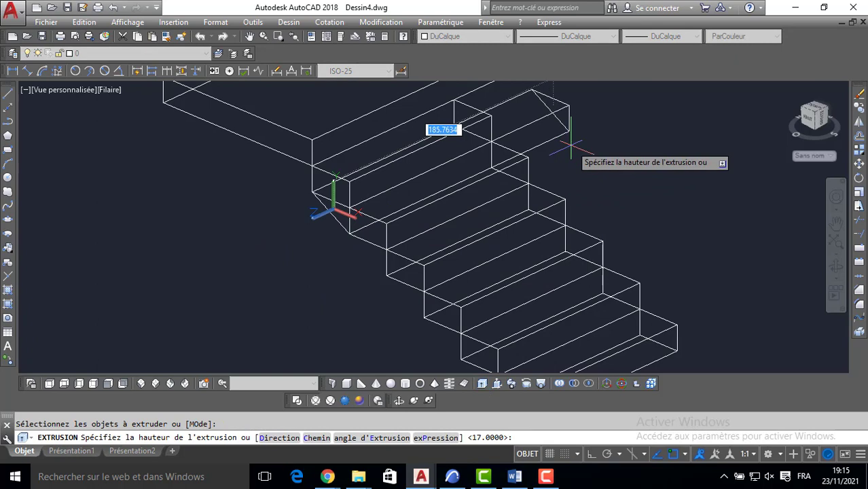
key(Return)
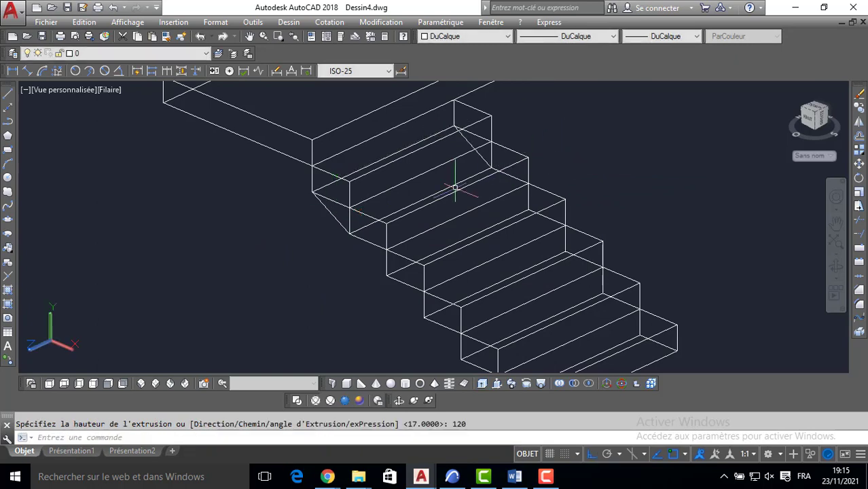
Apply the Realistic visual style and copy the triangular wedge beneath the remaining steps of the lower flight to form a sloped underside
click(344, 401)
click(336, 215)
text(C)
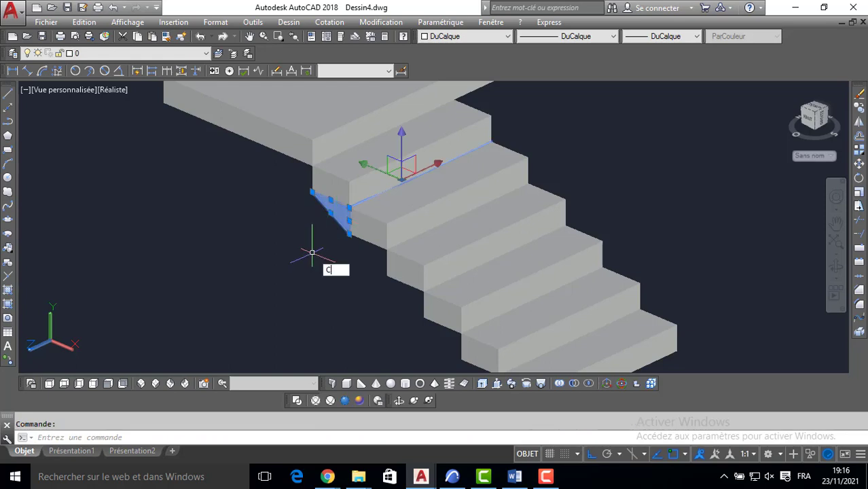
text(OP)
key(Return)
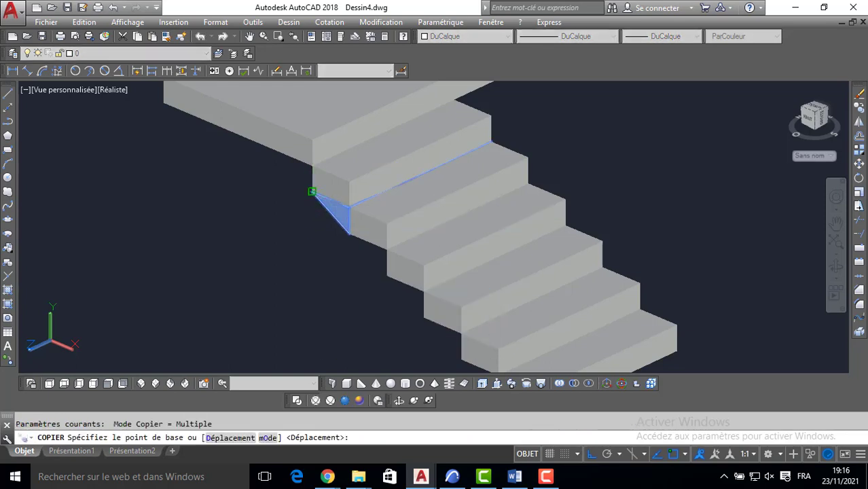
click(312, 191)
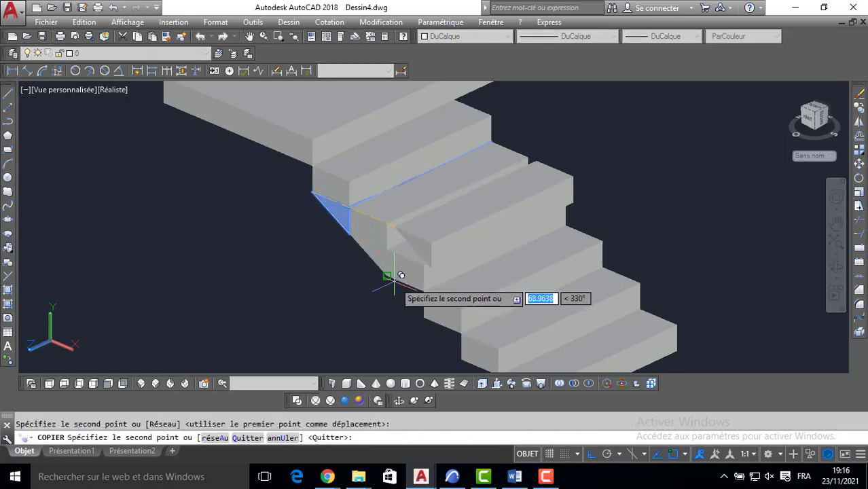
click(425, 310)
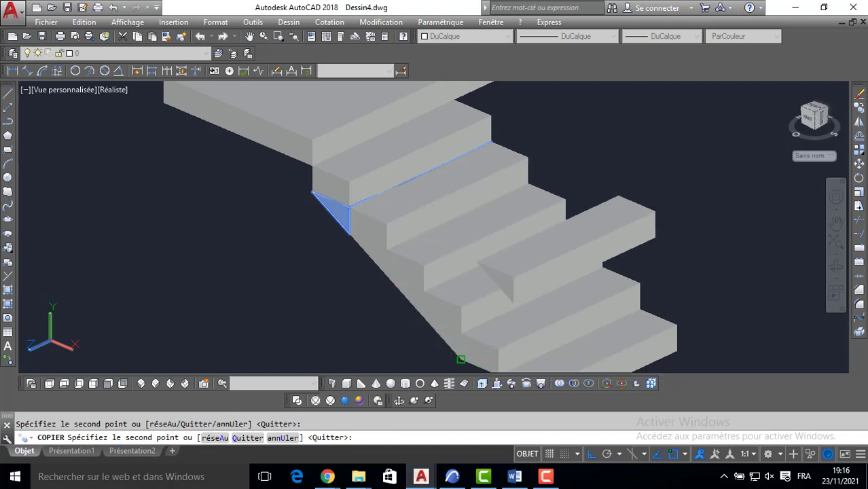
scroll(434, 251, down, 3)
scroll(348, 250, down, 2)
key(Return)
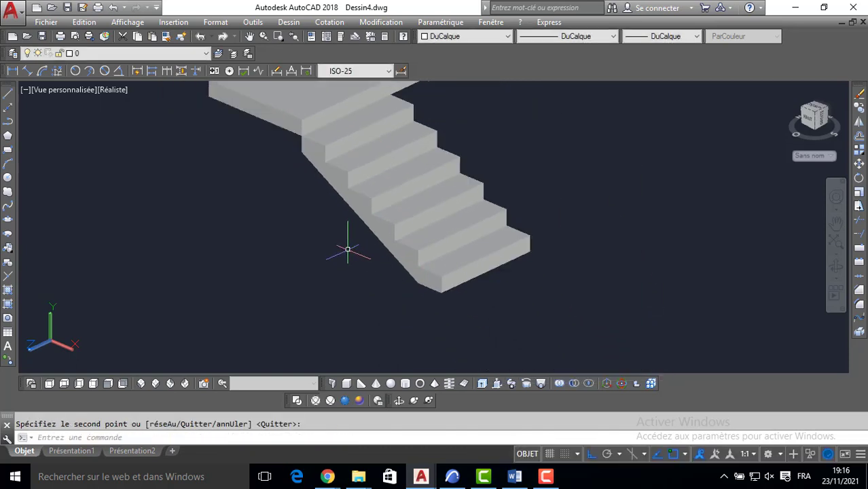
Try to move the topmost step of the upper flight 10 units down along its vertical axis
middle_drag(315, 188, 322, 281)
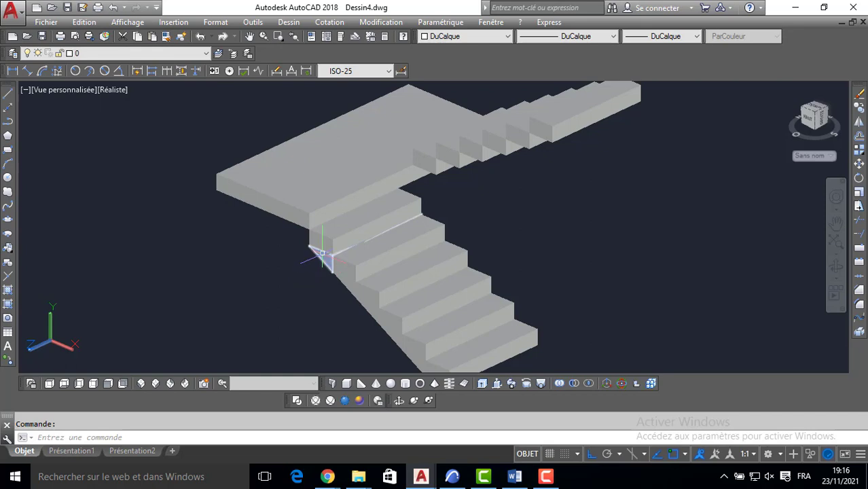
shift+middle_drag(461, 203, 507, 250)
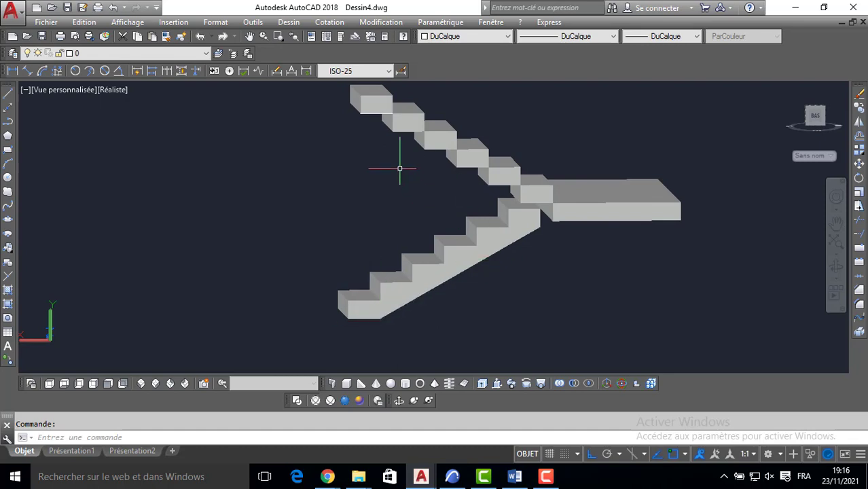
click(378, 102)
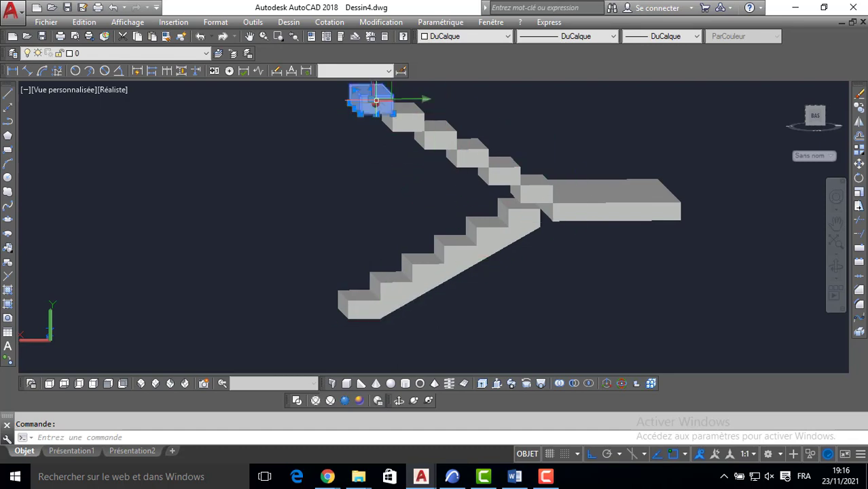
scroll(380, 135, up, 3)
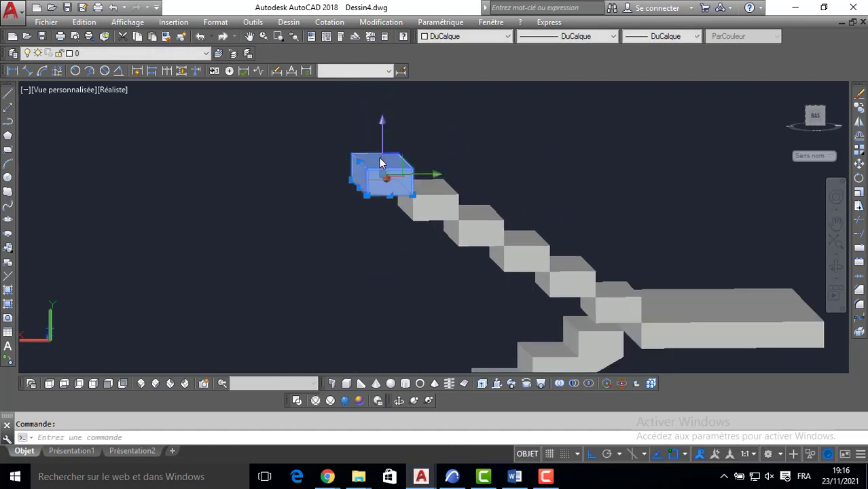
click(382, 160)
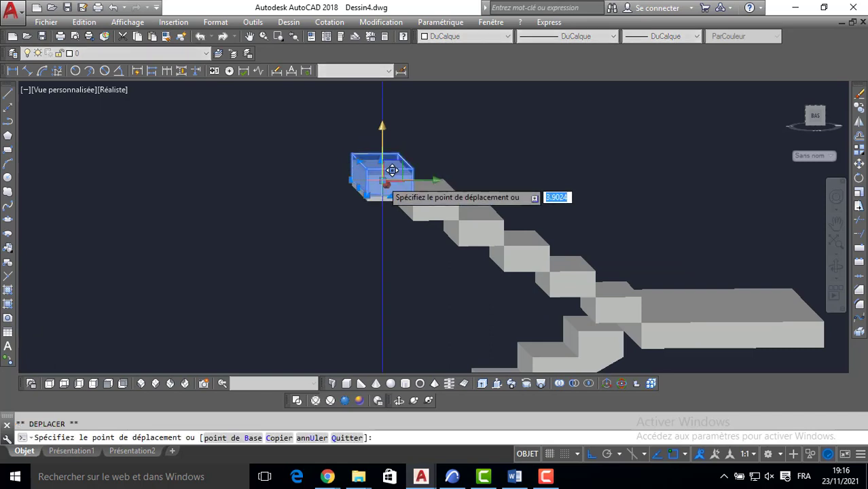
text(10)
key(Return)
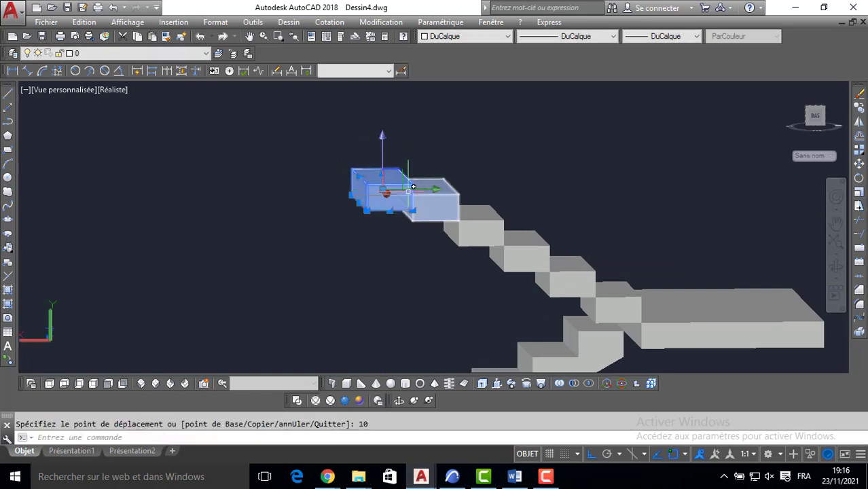
key(ctrl+z)
Reduce the topmost step of the upper flight to a thickness of 5 units by stretching its top face
scroll(371, 180, up, 3)
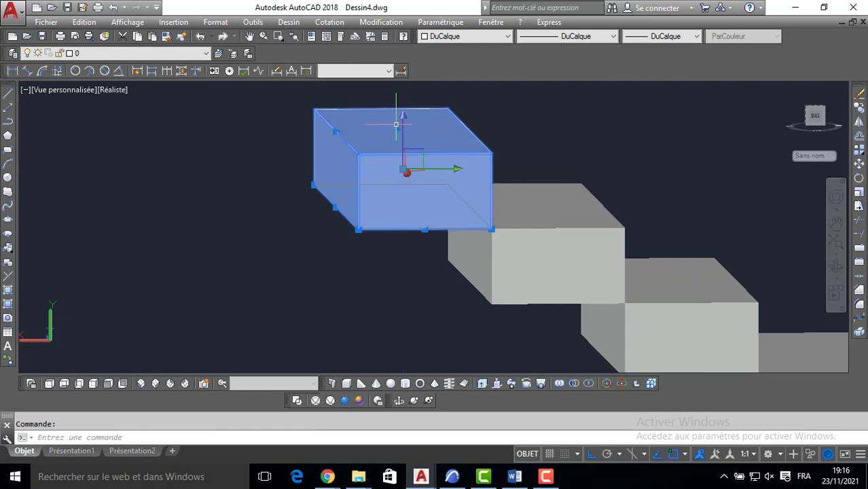
click(399, 129)
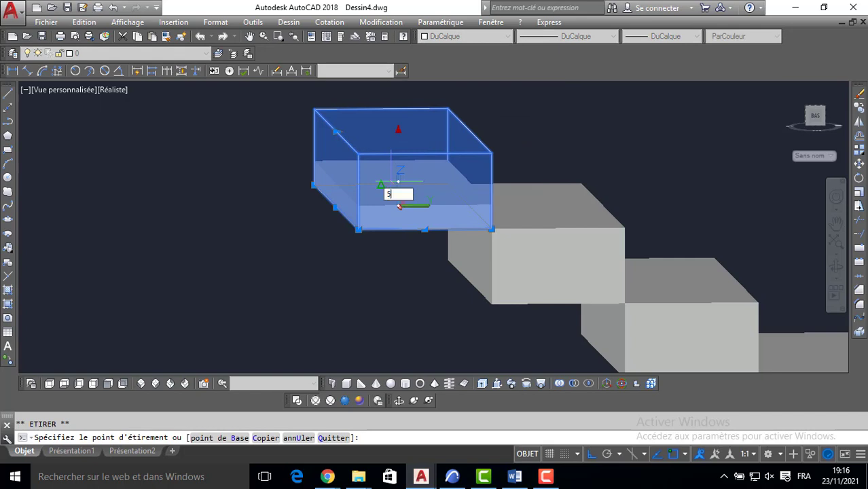
key(Return)
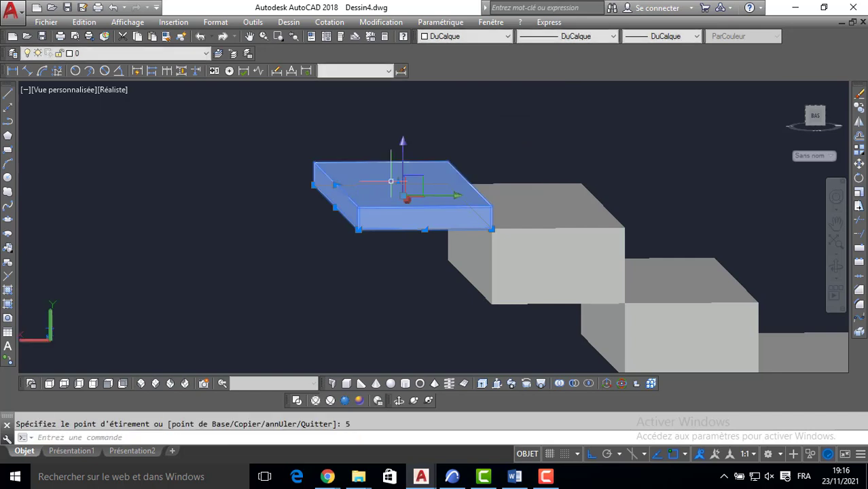
Move the thinned topmost step 12 units straight up
text(D)
key(Return)
click(393, 222)
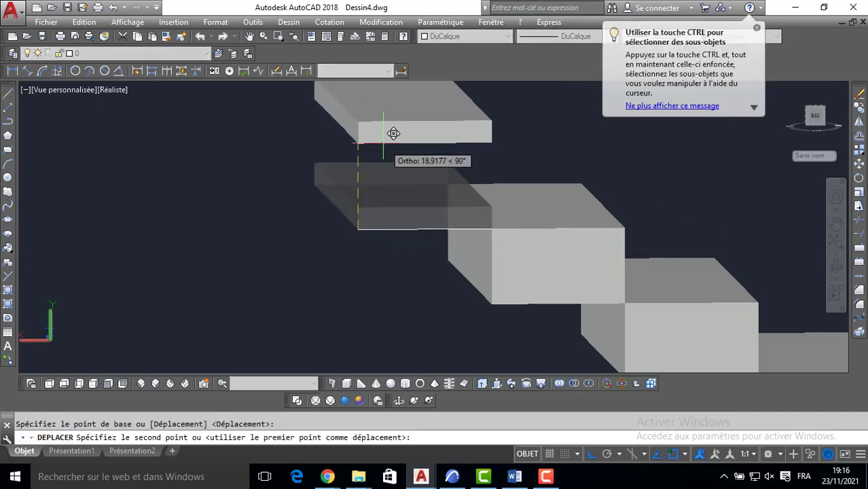
text(12)
key(Return)
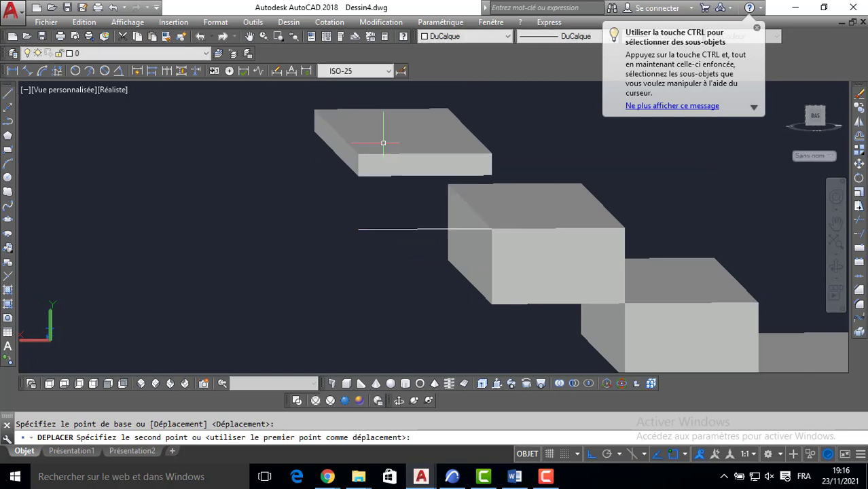
Try deleting the polyline beneath the topmost step, and undo that deletion along with the step's move and stretch
click(407, 229)
click(377, 242)
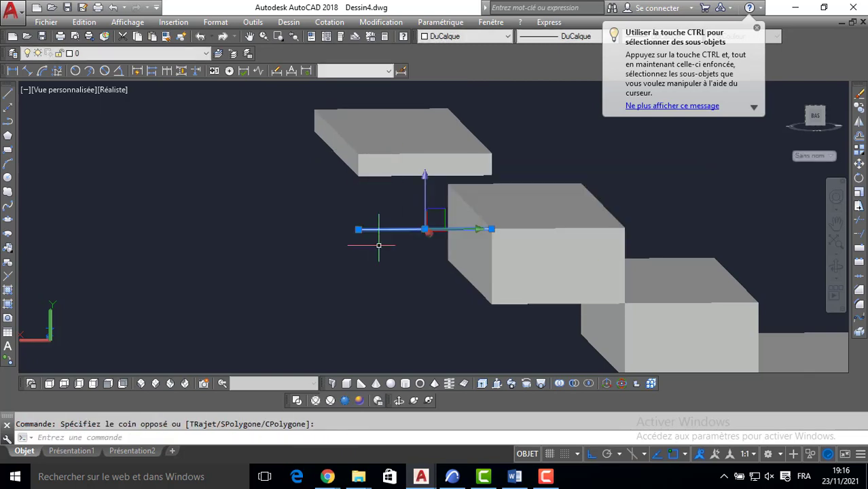
key(Delete)
key(ctrl+z)
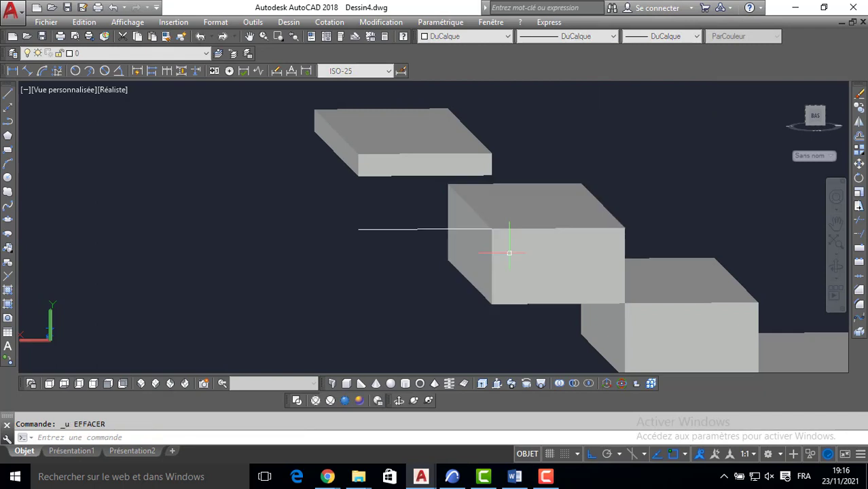
key(ctrl+z)
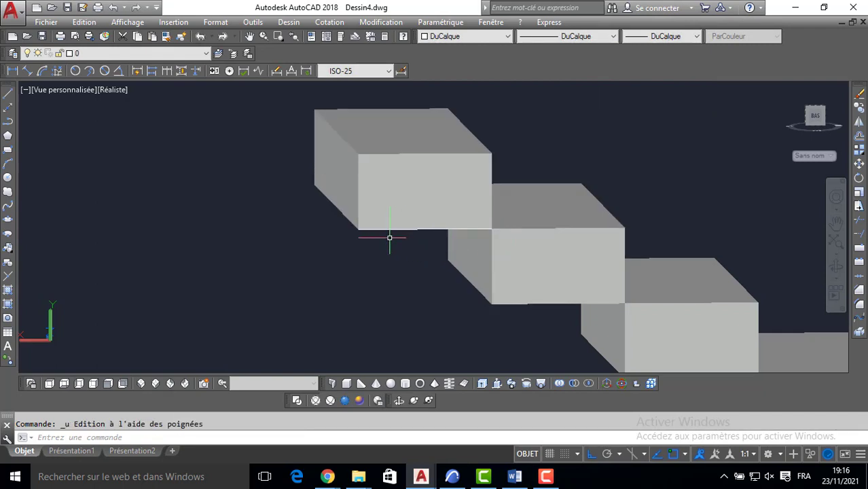
Switch the staircase to the top view and set its visual style to wireframe
scroll(390, 238, down, 5)
shift+middle_drag(391, 246, 461, 256)
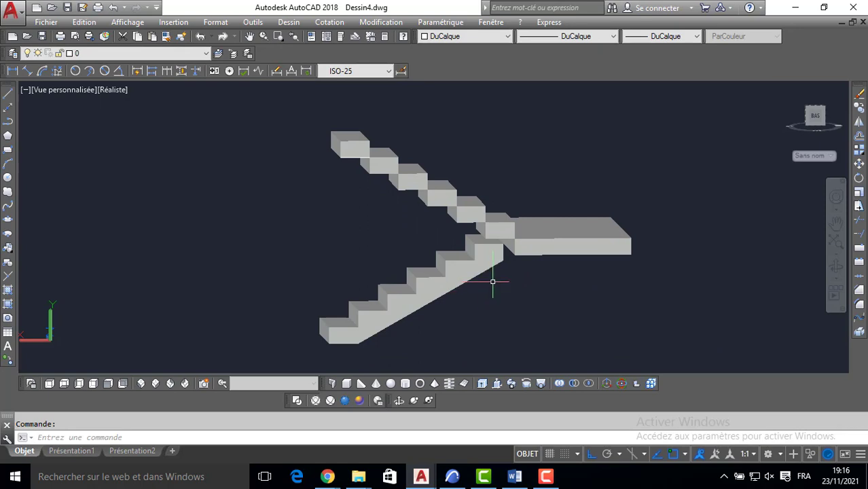
middle_drag(606, 296, 524, 291)
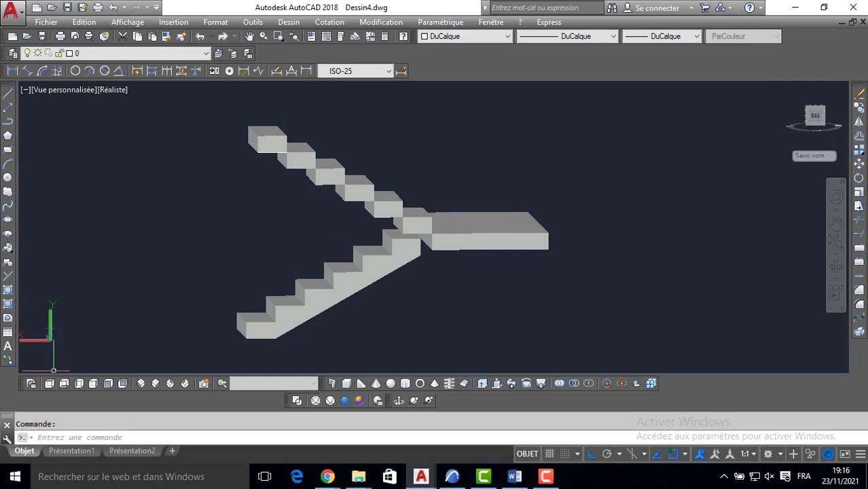
click(49, 384)
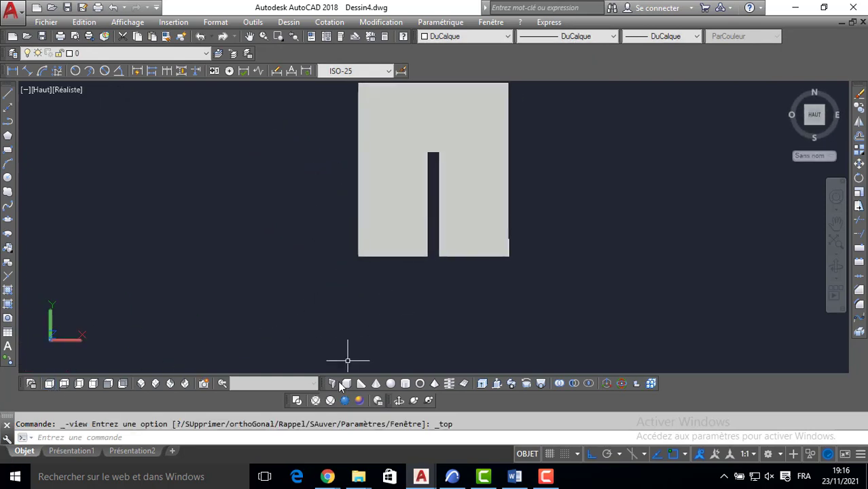
click(314, 404)
scroll(433, 292, down, 3)
middle_drag(460, 210, 370, 245)
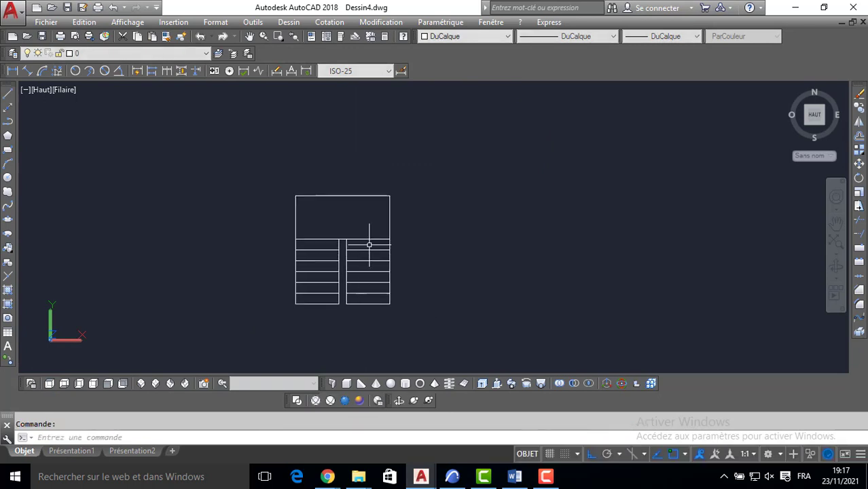
Delete the entire staircase, including both flights and the landing
click(402, 206)
click(288, 306)
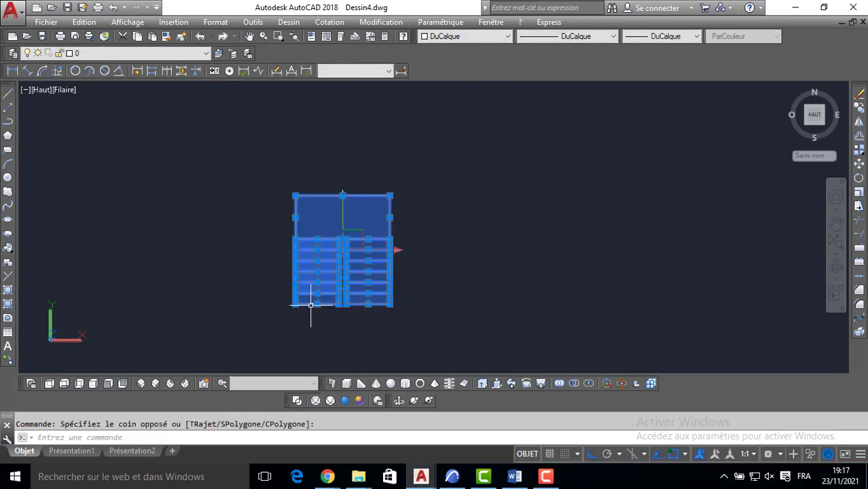
key(Delete)
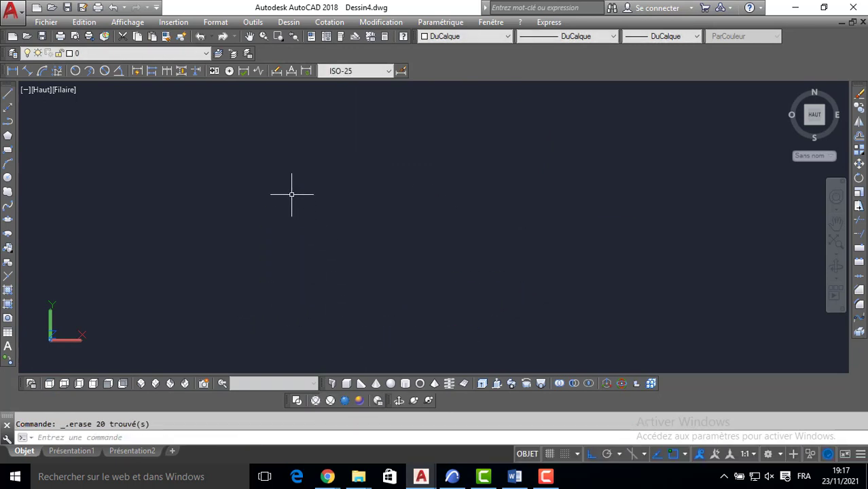
Draw a closed L-shaped polyline: 800 right, 700 down, 500 left, 200 up, 300 left, and back up to the start point
click(8, 121)
click(298, 160)
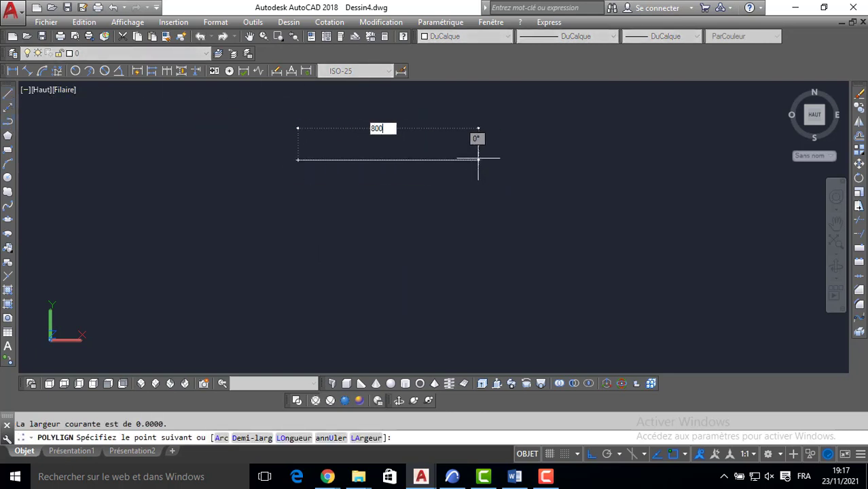
text(800)
key(Return)
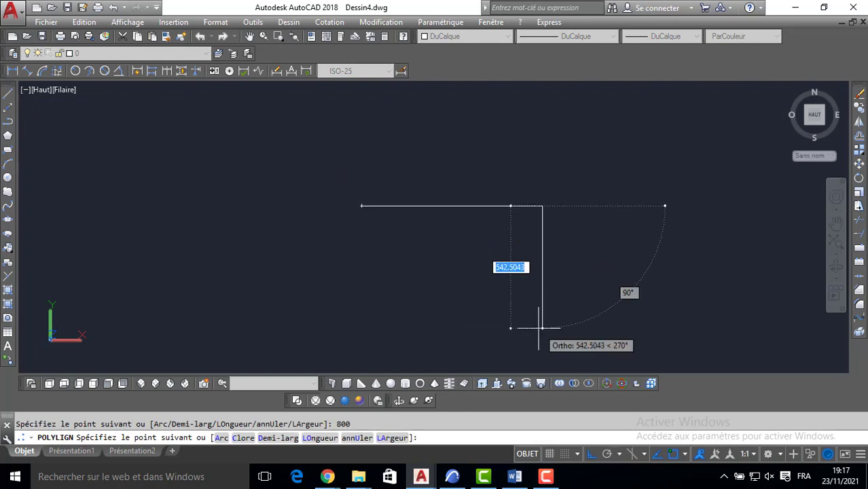
text(700)
key(Return)
middle_drag(359, 314, 339, 237)
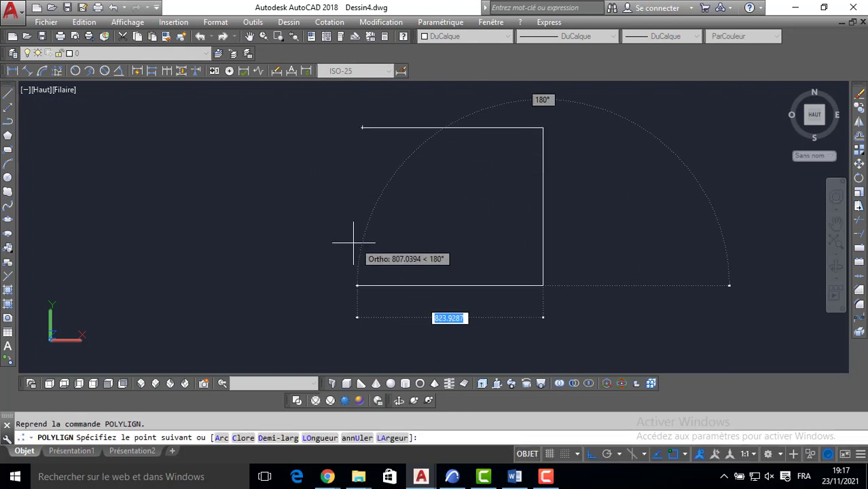
text(500)
key(Return)
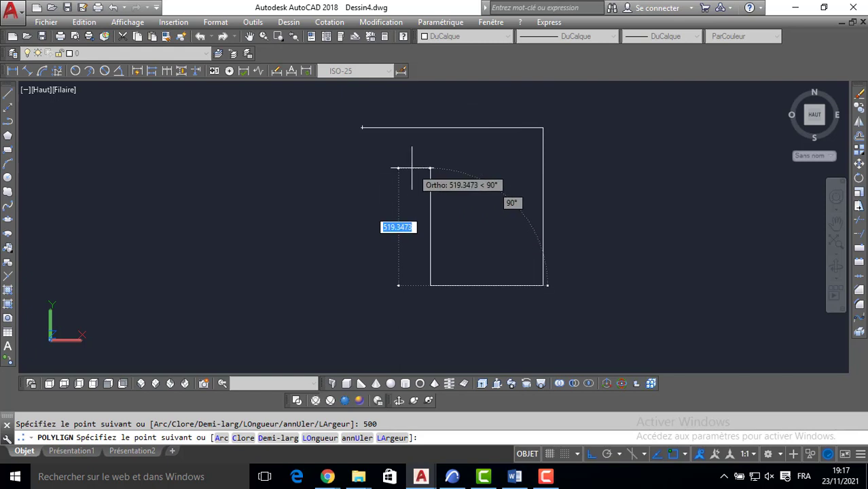
text(200)
key(Return)
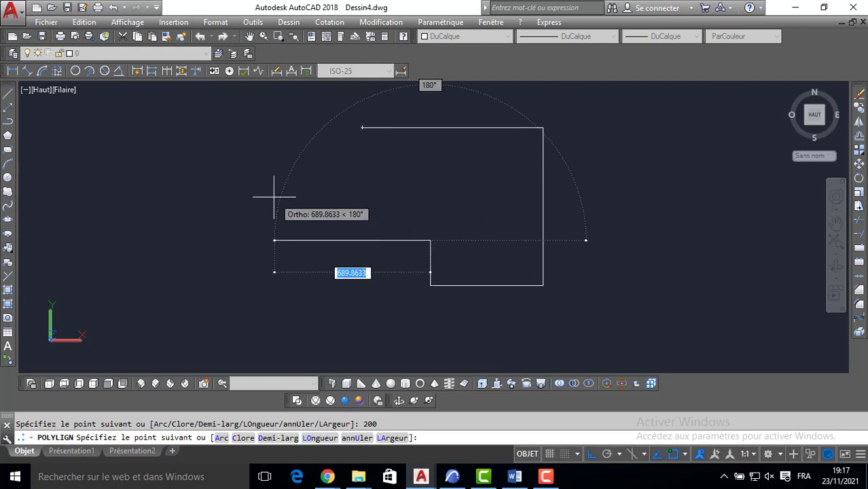
text(300)
key(Return)
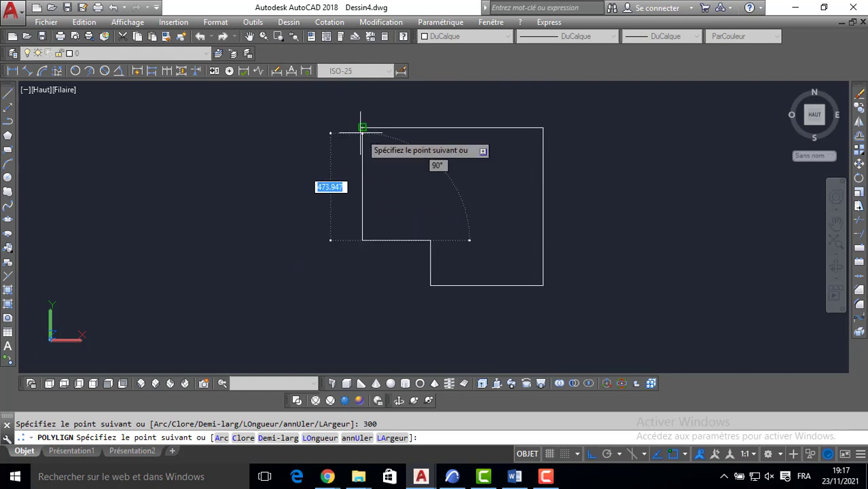
click(362, 127)
key(Return)
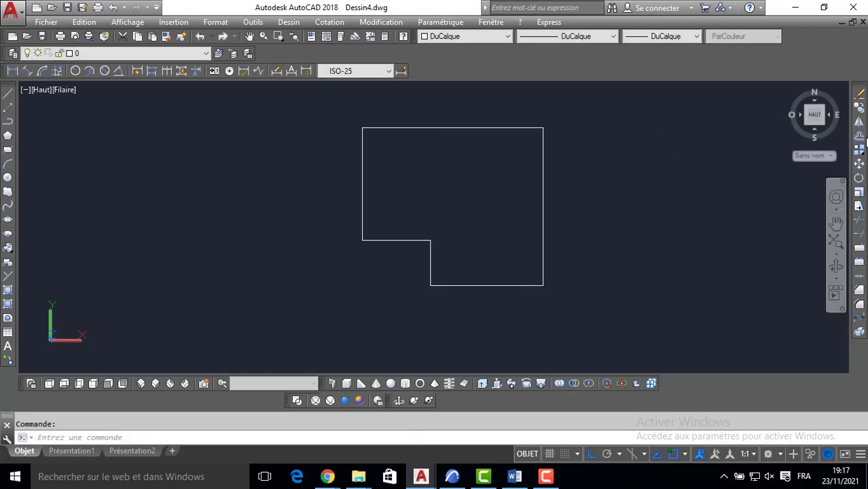
Offset the L-shaped outline inward by 30 to create the outer wall thickness
click(860, 136)
text(30)
key(Return)
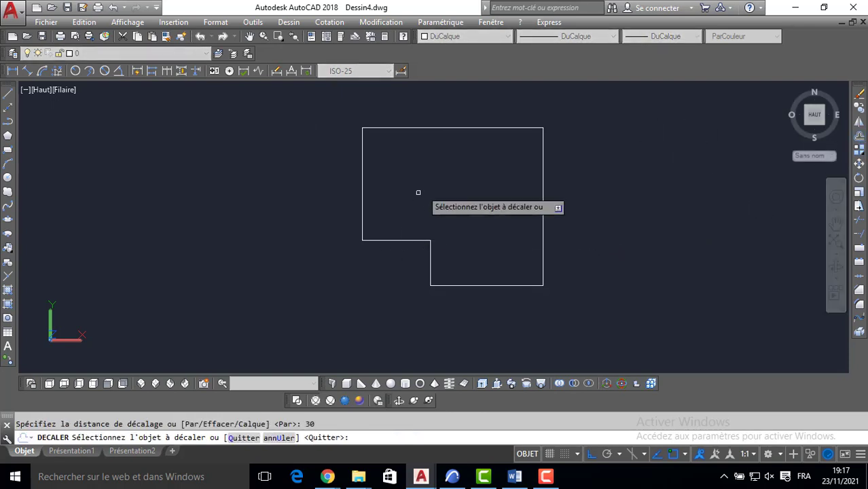
click(426, 127)
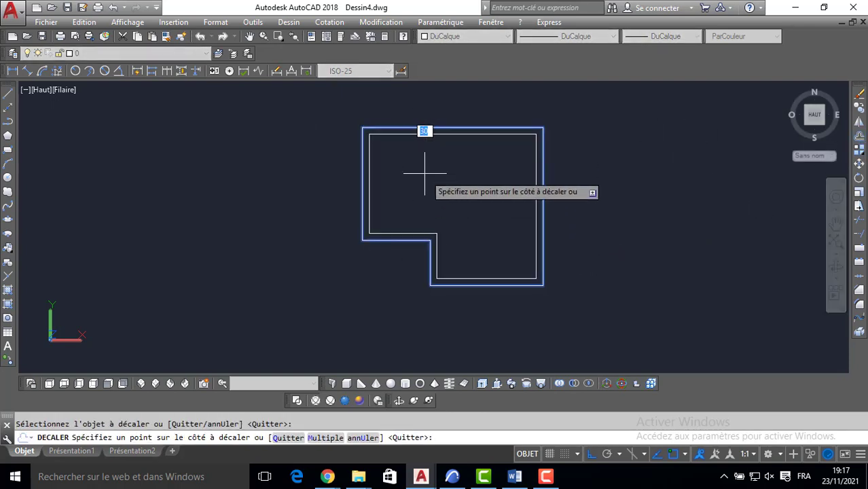
click(423, 170)
key(Escape)
Explode the inner L-shaped polyline into separate lines
click(422, 132)
click(406, 145)
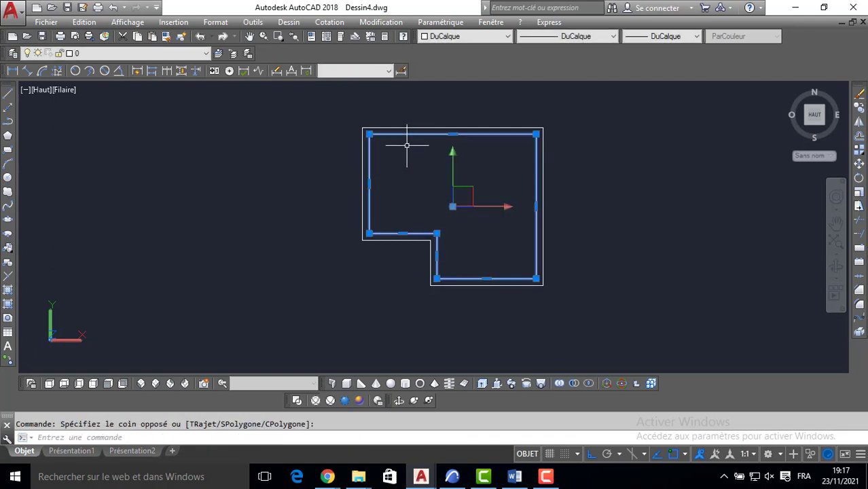
text(D)
key(Return)
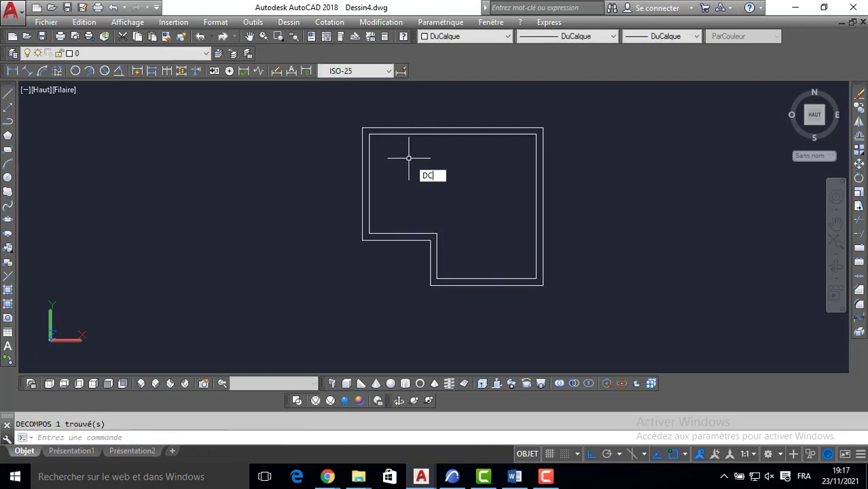
Offset the upper inner wall line 300 downward to place a horizontal partition line
key(Return)
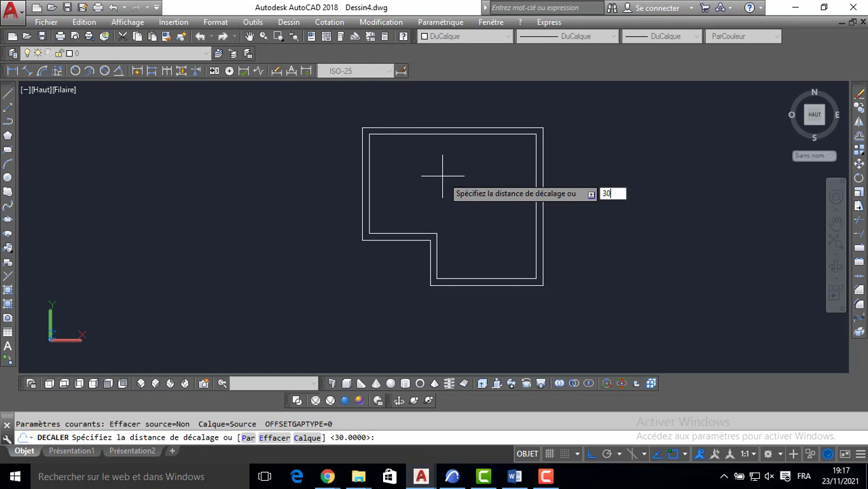
key(Return)
click(446, 135)
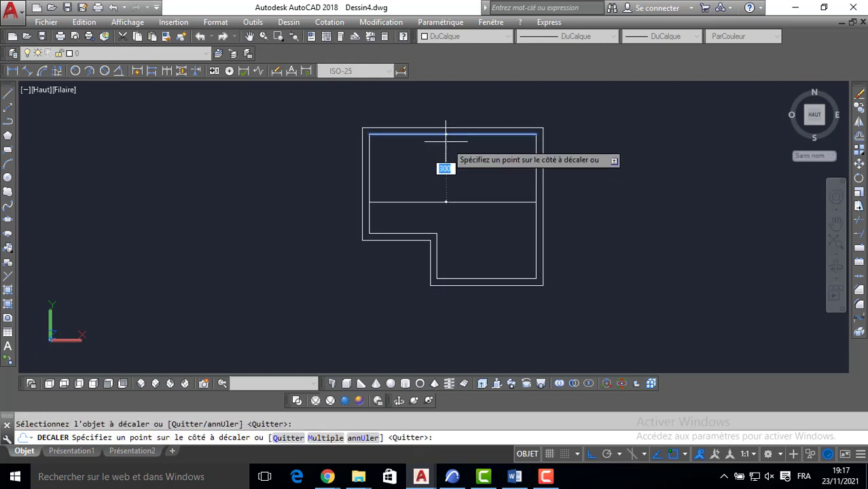
click(450, 174)
key(Return)
Offset the horizontal partition line 10 downward to give the partition its thickness
key(Return)
text(10)
key(Return)
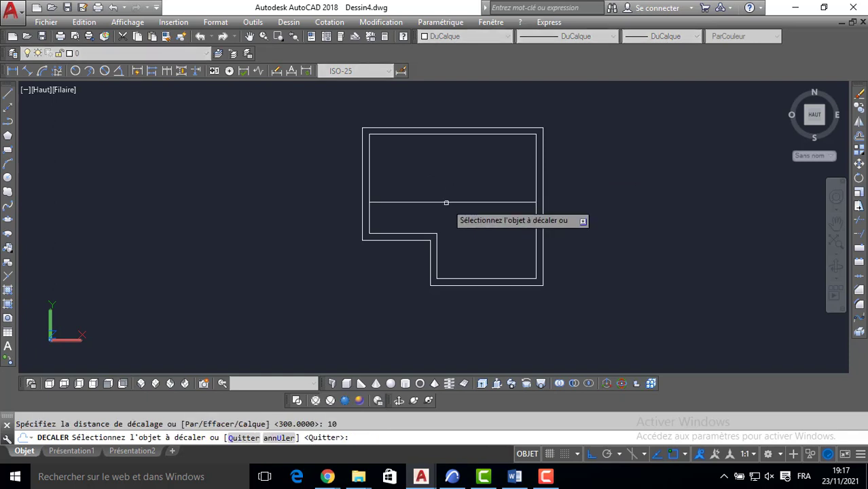
click(446, 201)
click(446, 217)
key(Return)
Offset the left inner wall line 280 to the right to place a vertical partition line
key(Return)
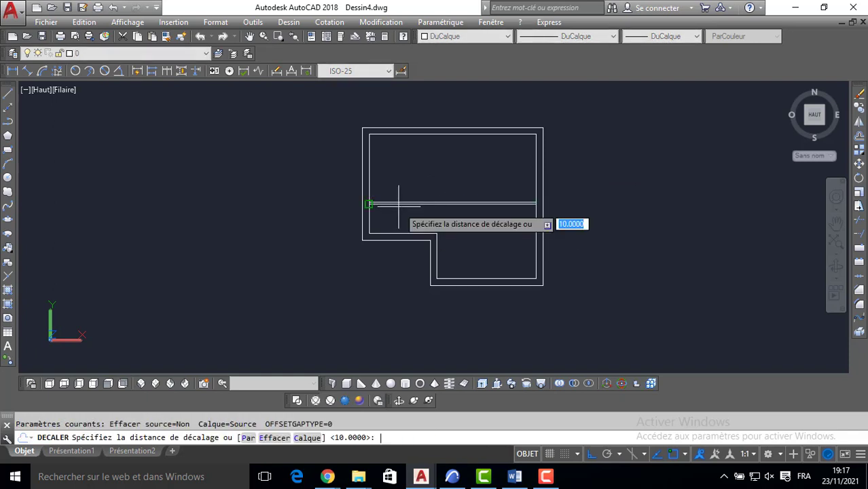
text(280)
key(Return)
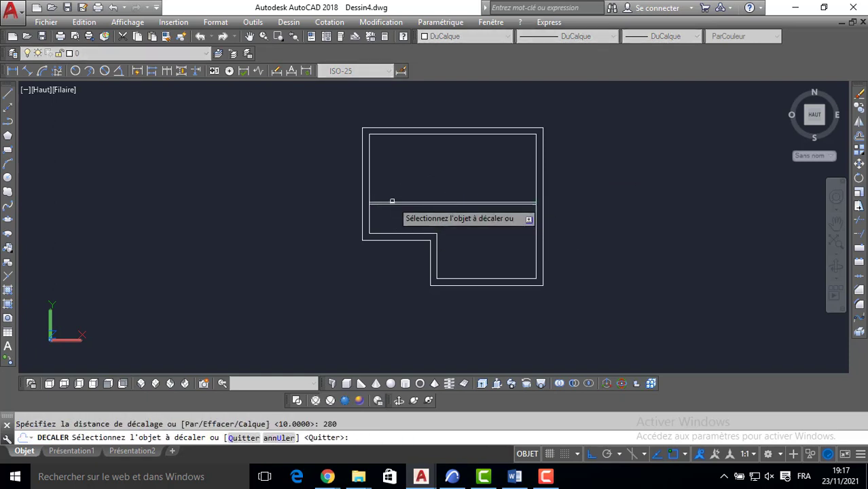
click(367, 180)
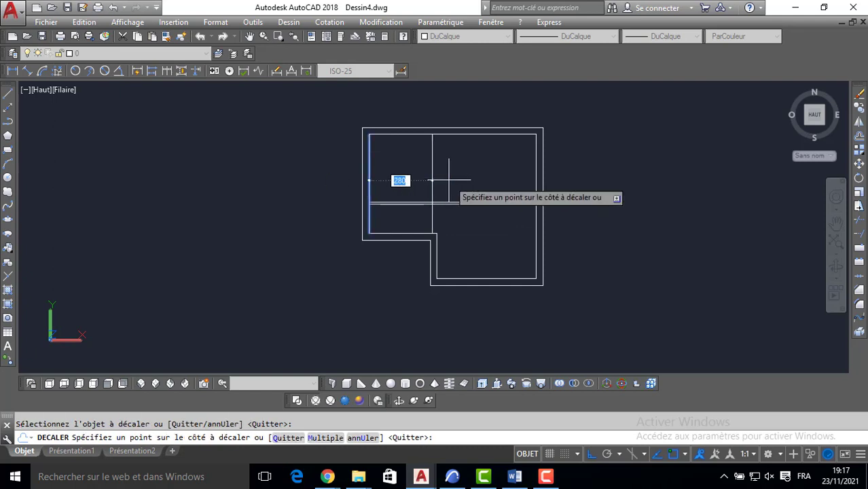
click(448, 178)
key(Return)
Offset the vertical partition line 20 to the right to give the partition its thickness
key(Return)
text(20)
key(Return)
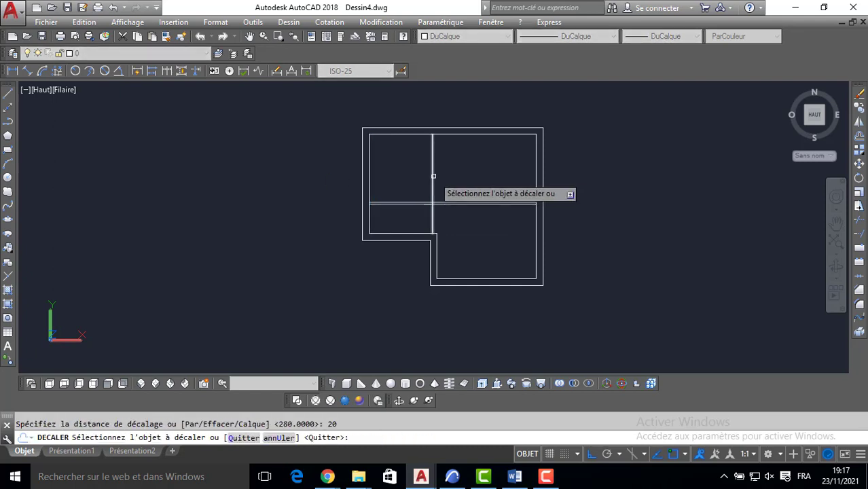
click(432, 176)
click(466, 178)
key(Return)
Trim the crossing line segments inside the intersection of the horizontal and vertical partitions
scroll(463, 186, up, 2)
text(aj)
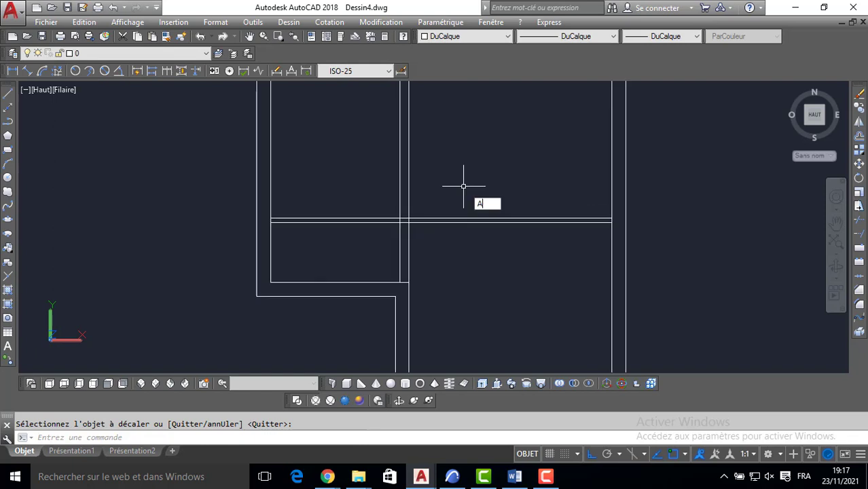
key(Return)
scroll(401, 221, up, 2)
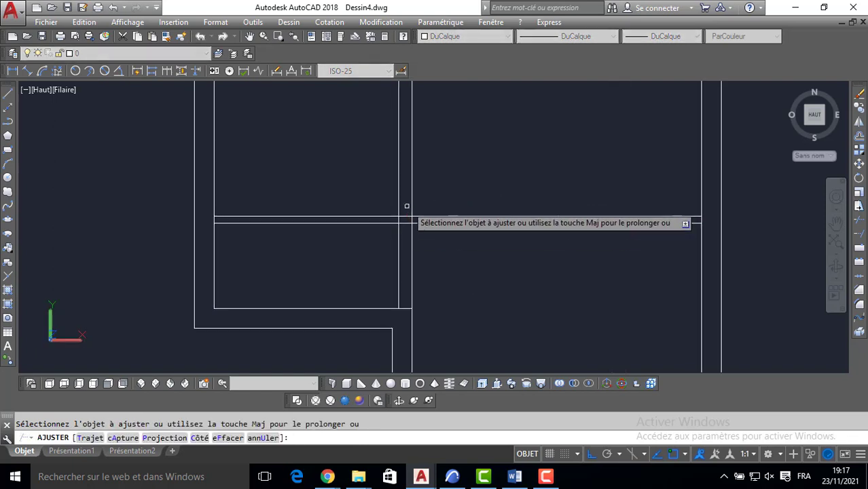
click(408, 206)
click(403, 231)
scroll(414, 221, up, 1)
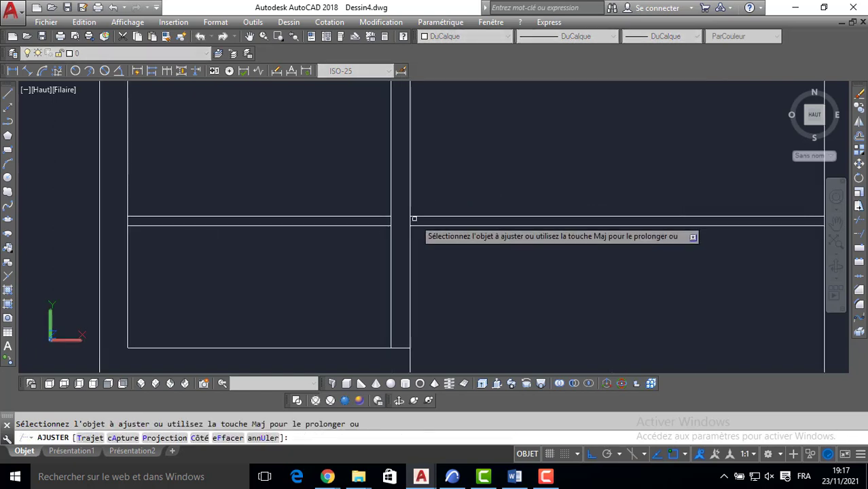
click(413, 221)
click(374, 220)
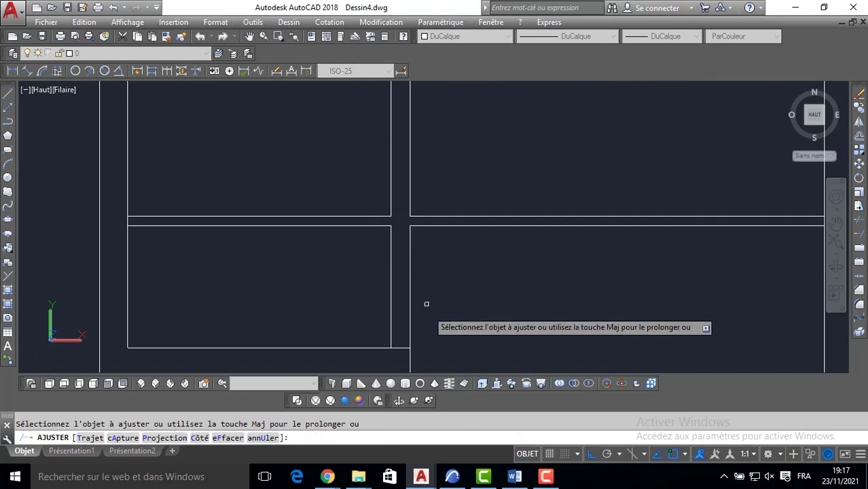
Trim the inner wall line segments where the partitions meet the lower, left, upper and right outer walls
click(398, 354)
click(402, 342)
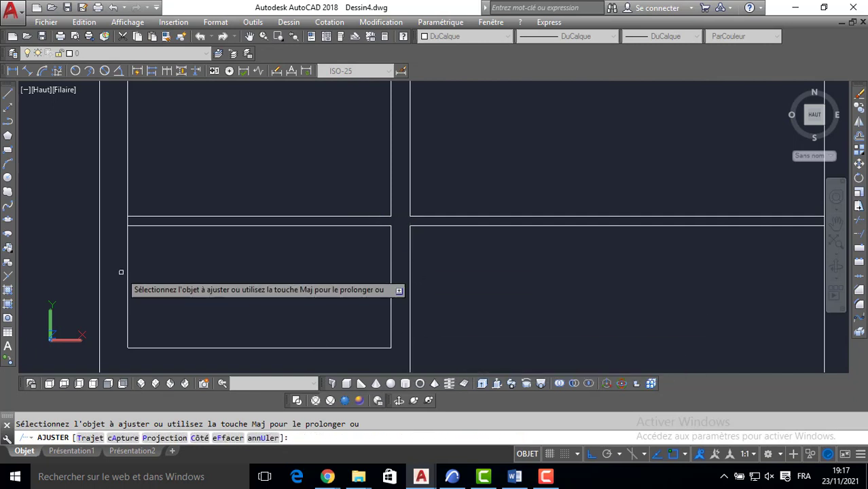
click(127, 219)
scroll(395, 195, down, 4)
middle_drag(378, 125, 378, 179)
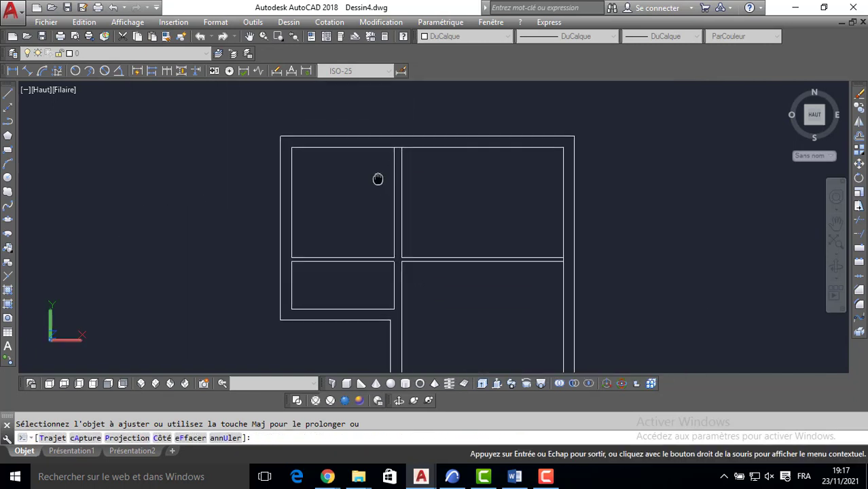
click(399, 143)
click(400, 153)
scroll(560, 275, up, 5)
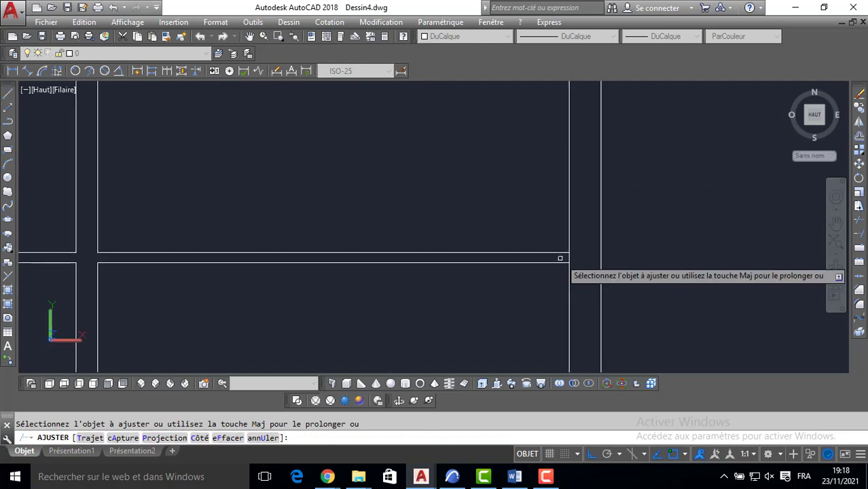
click(576, 251)
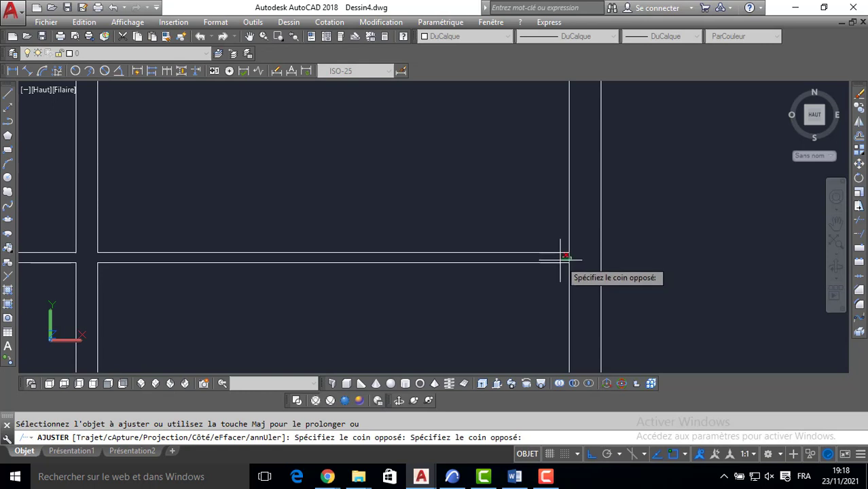
click(562, 258)
key(Escape)
Draw a line from the outer upper-right corner 150 to the left along the upper wall and down across the wall thickness
scroll(475, 197, down, 6)
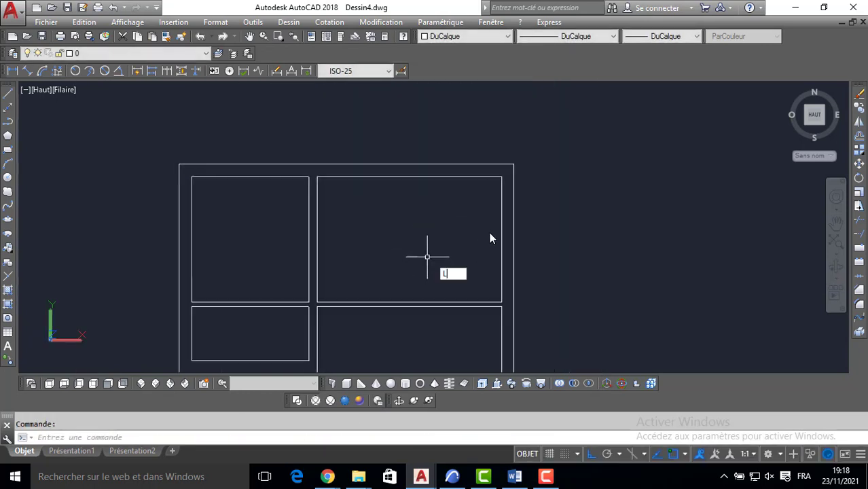
text(L)
key(Return)
click(515, 164)
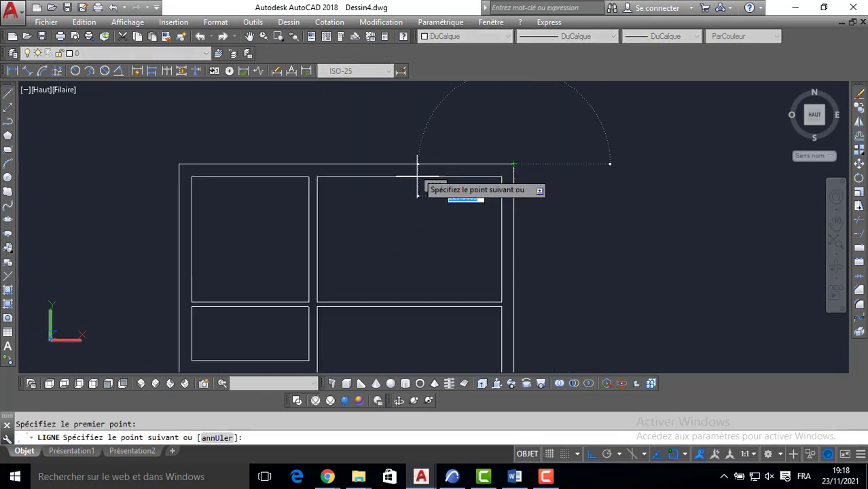
key(F8)
key(F8)
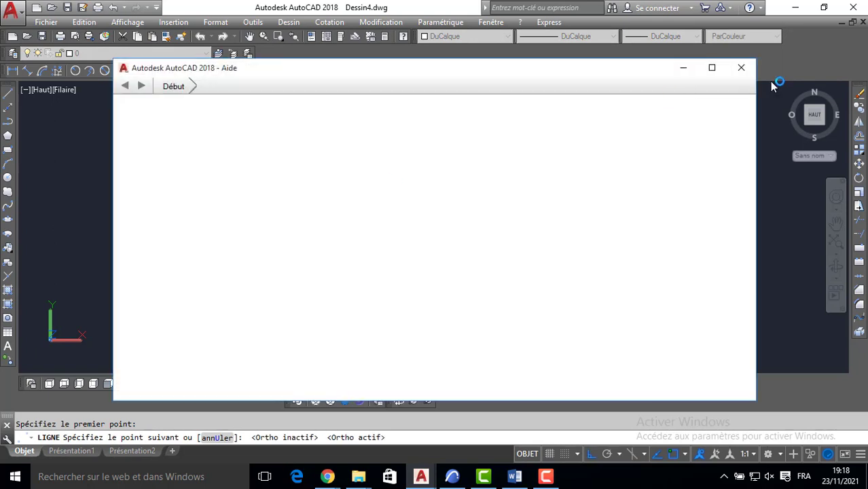
click(743, 73)
text(150)
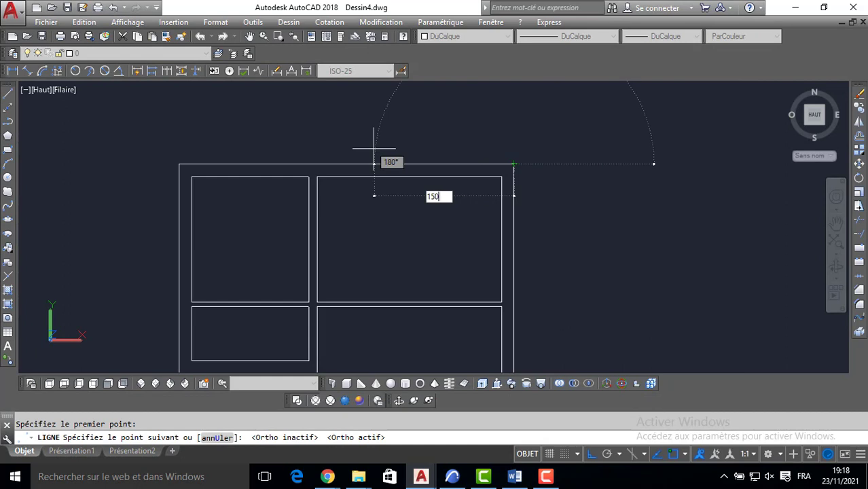
key(Return)
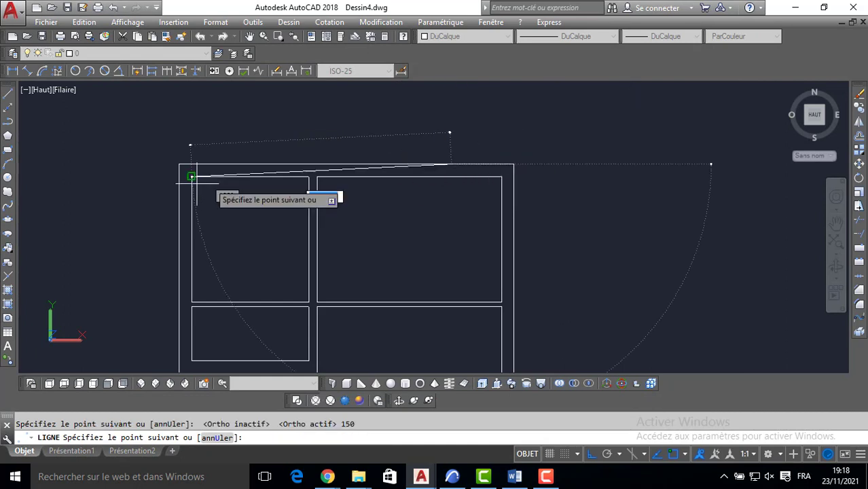
click(451, 165)
key(Return)
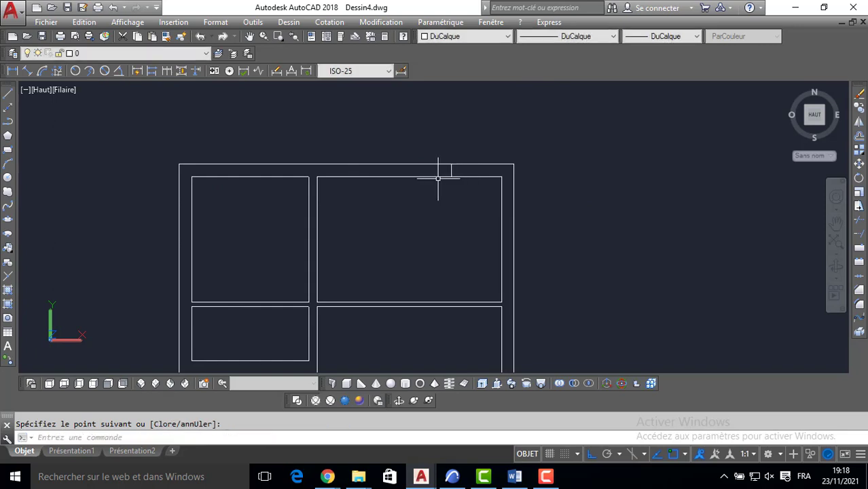
Offset the short line across the upper wall 200 to the left to mark the first opening's width
text(D)
key(Return)
text(20)
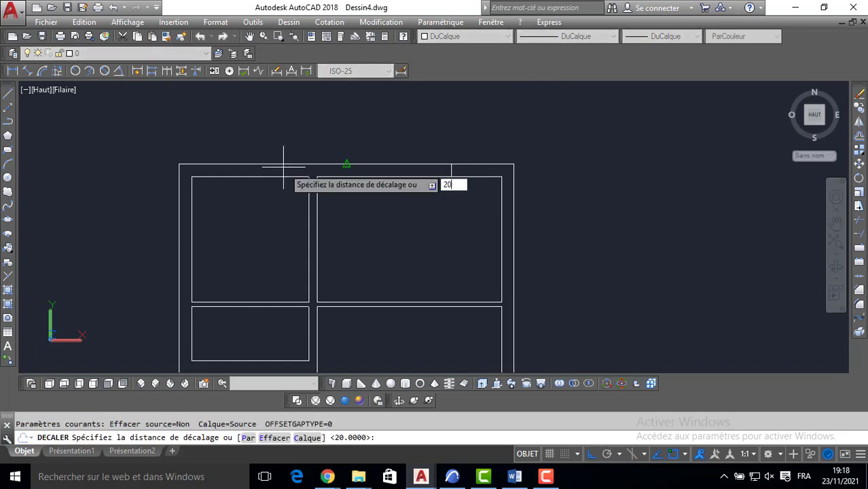
text(0)
key(Return)
click(451, 170)
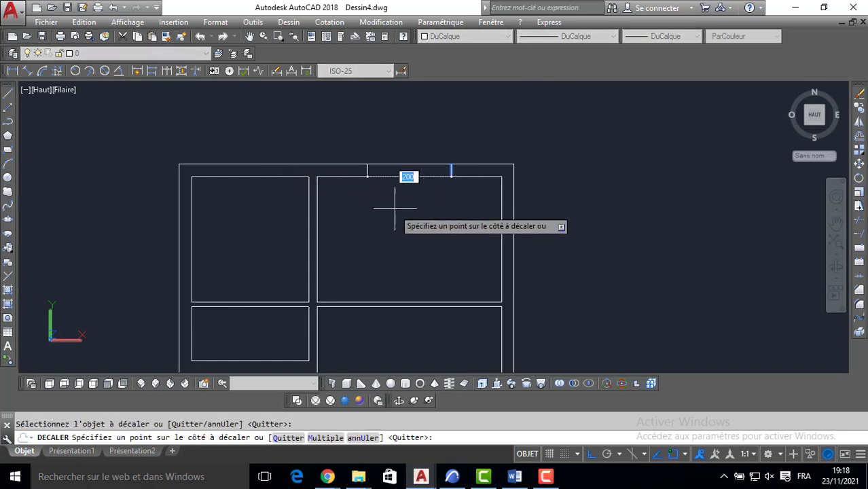
click(395, 209)
key(Return)
Offset the first opening's left edge line 210 to the left along the upper wall
key(Return)
text(210)
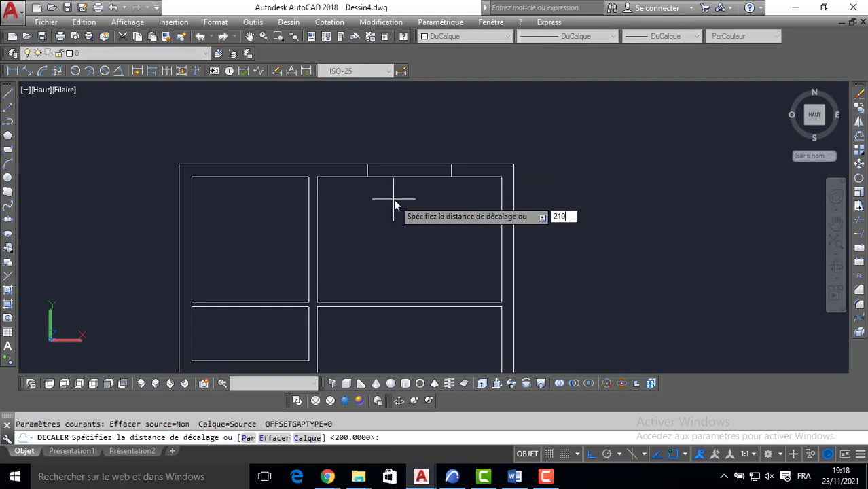
key(Return)
click(368, 169)
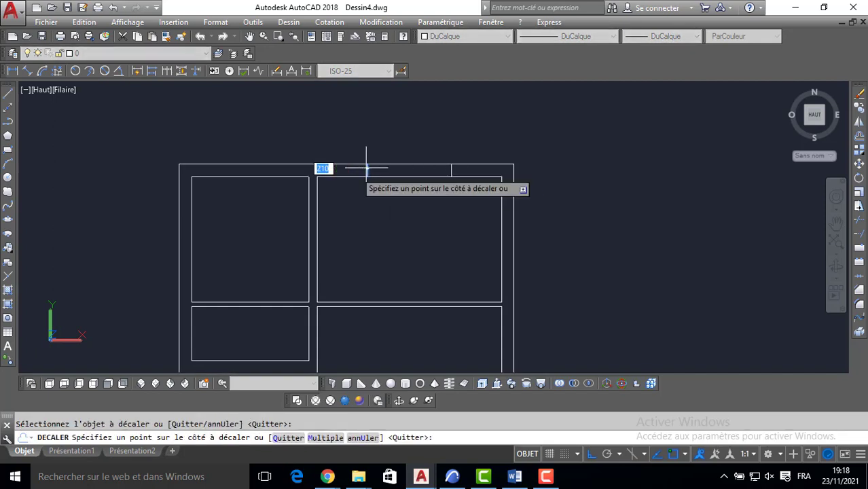
click(255, 215)
key(Return)
Offset the leftmost short line in the upper wall 90 to the left to complete the second opening
key(Return)
text(90)
key(Return)
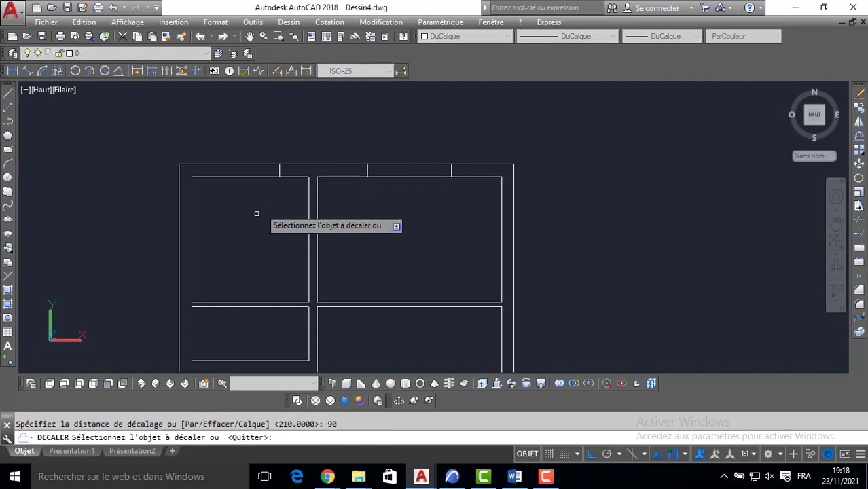
click(279, 171)
click(265, 173)
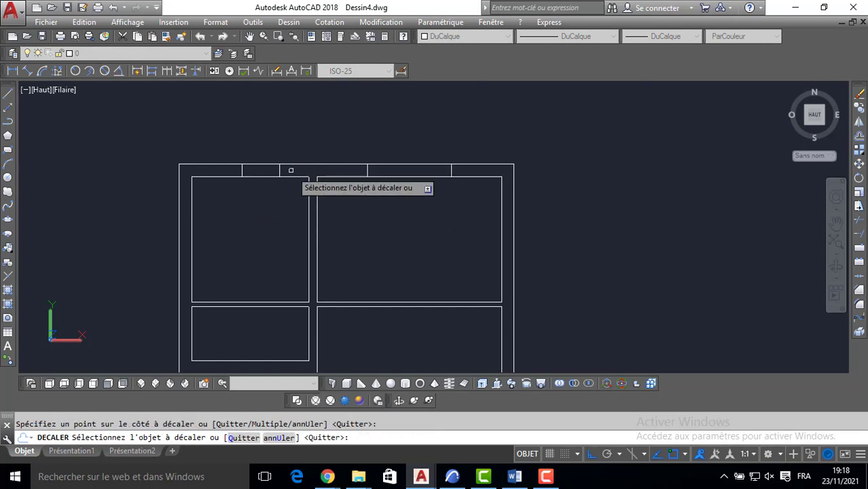
key(Return)
Copy the two edge lines of the right upper-wall opening straight down onto the lower outer wall
click(343, 148)
click(471, 223)
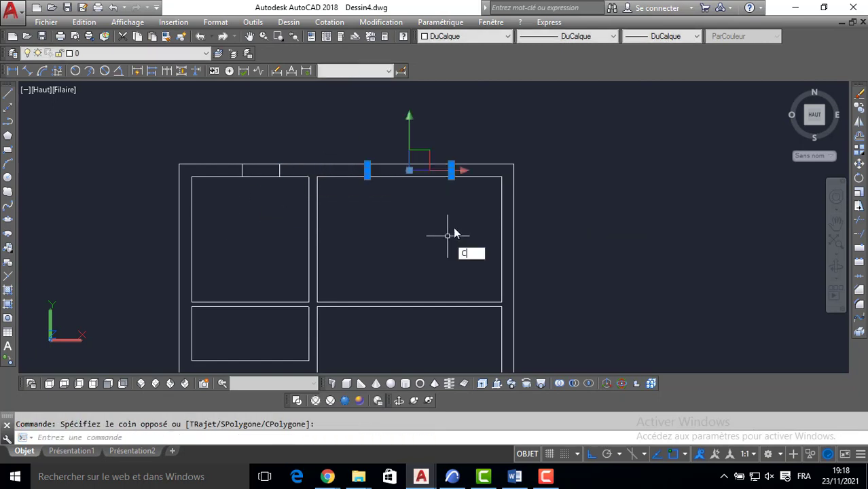
key(Return)
click(367, 170)
scroll(399, 272, down, 2)
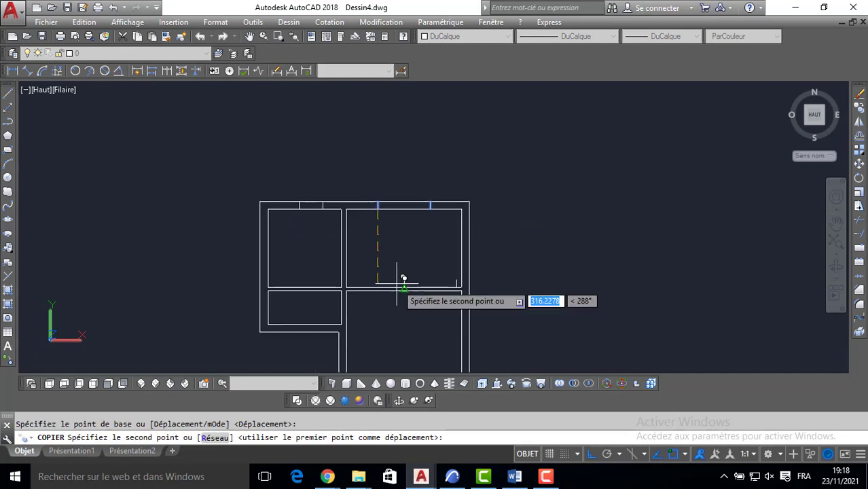
middle_drag(399, 272, 380, 148)
click(368, 314)
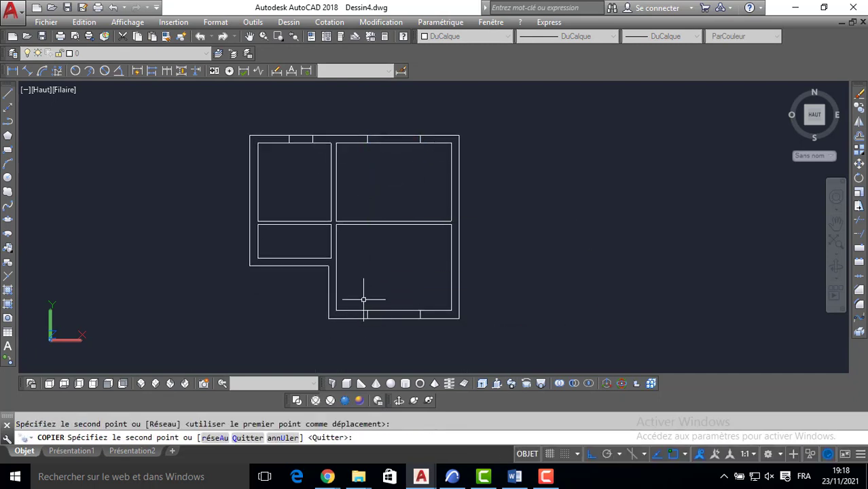
key(Return)
Draw a short line across the horizontal partition at its midpoint between the two right-hand rooms
key(Return)
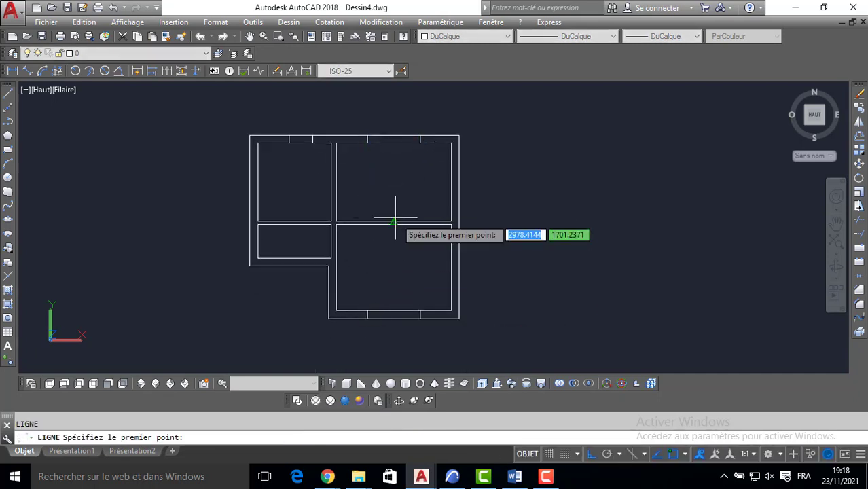
click(394, 223)
scroll(395, 222, up, 3)
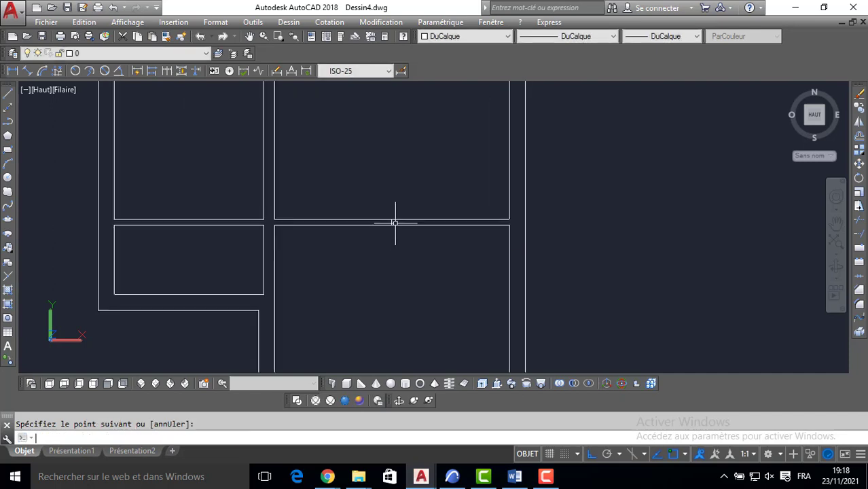
Offset the partition's midpoint line 45 to each side to mark the door opening
text(DC)
key(Return)
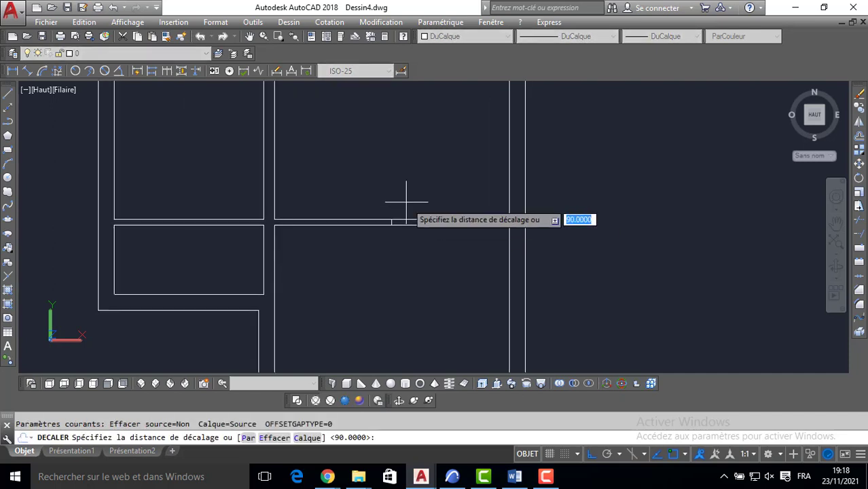
text(45)
key(Return)
click(384, 220)
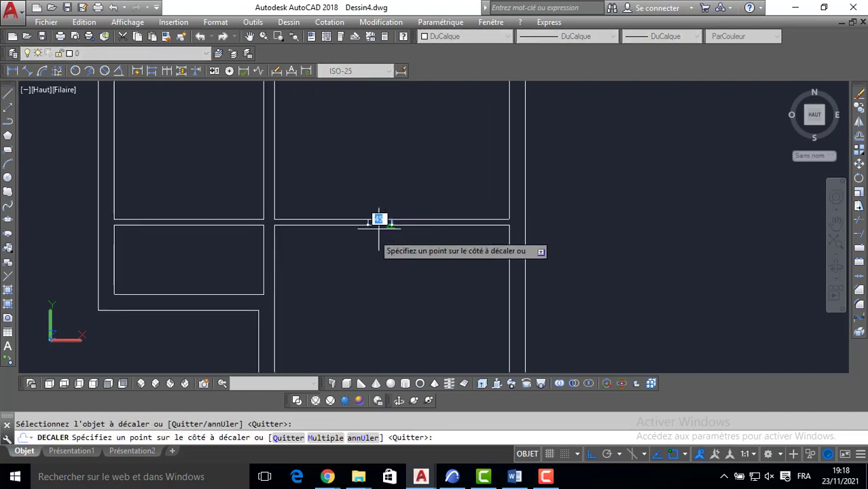
click(398, 223)
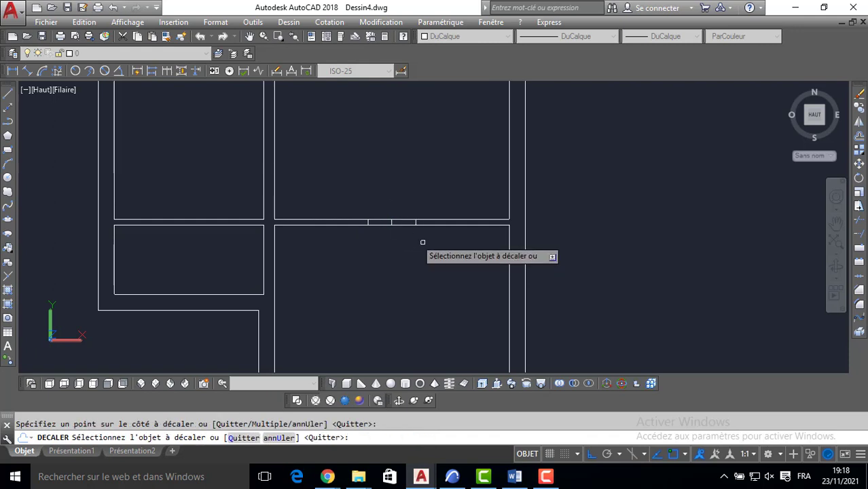
key(Return)
Delete the midpoint line between the two door edge lines in the right horizontal partition
click(406, 222)
click(418, 247)
key(Escape)
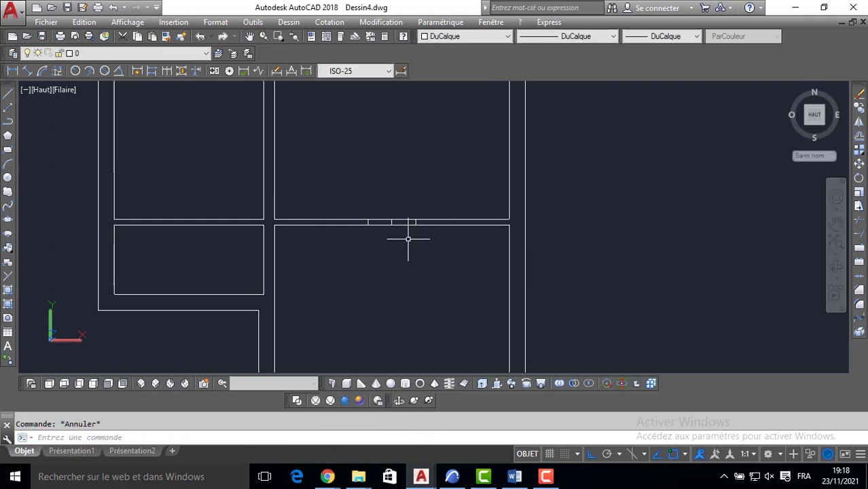
click(392, 223)
click(400, 239)
key(Delete)
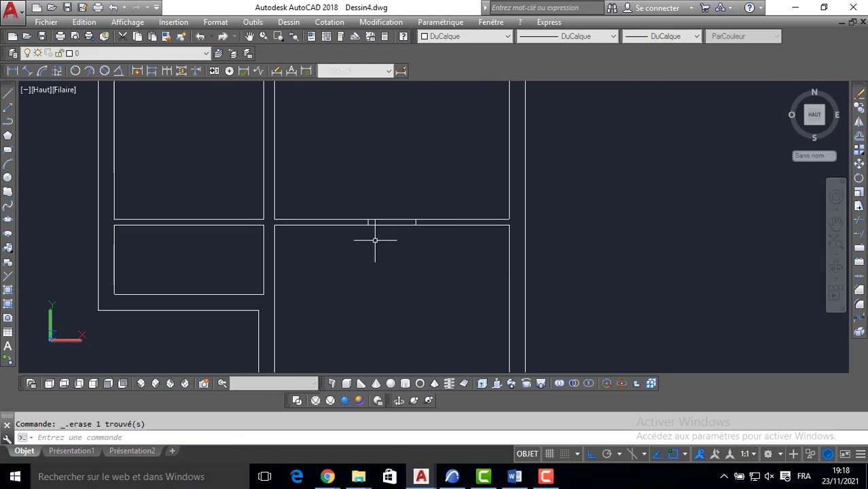
Draw connected lines across the vertical partition and the left horizontal partition at the partition intersection
middle_drag(281, 257, 340, 254)
text(l)
key(Return)
scroll(333, 223, up, 2)
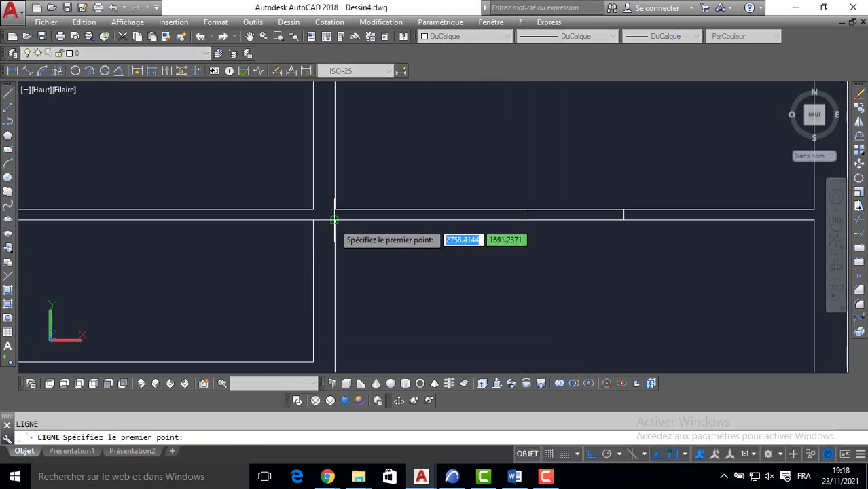
click(335, 220)
click(313, 221)
click(313, 209)
key(Return)
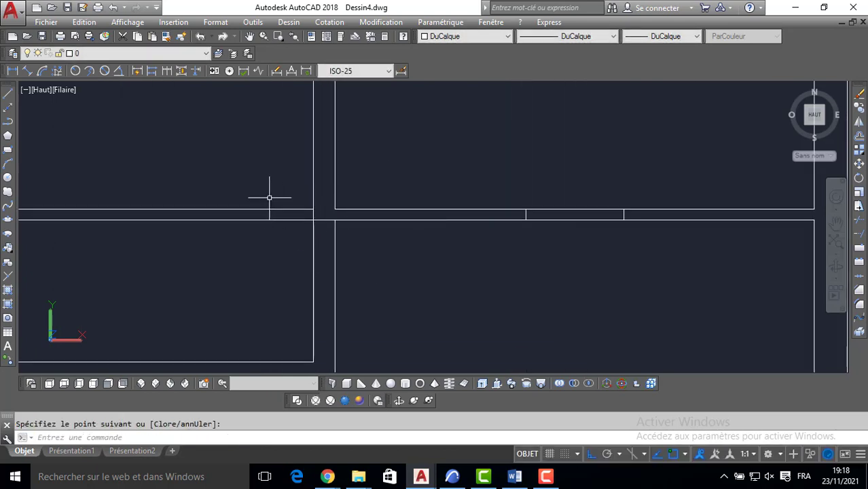
Offset the two intersection lines by 10, one down the vertical partition and one left along the horizontal partition
text(DEC)
key(Return)
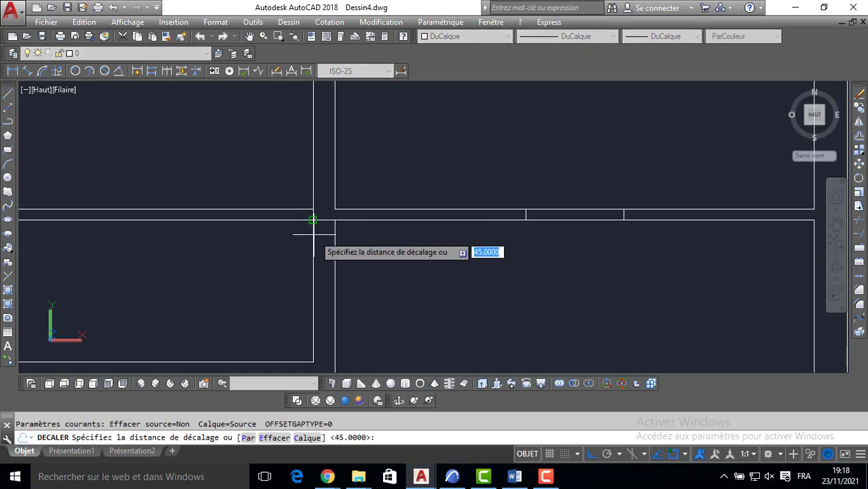
text(10)
key(Return)
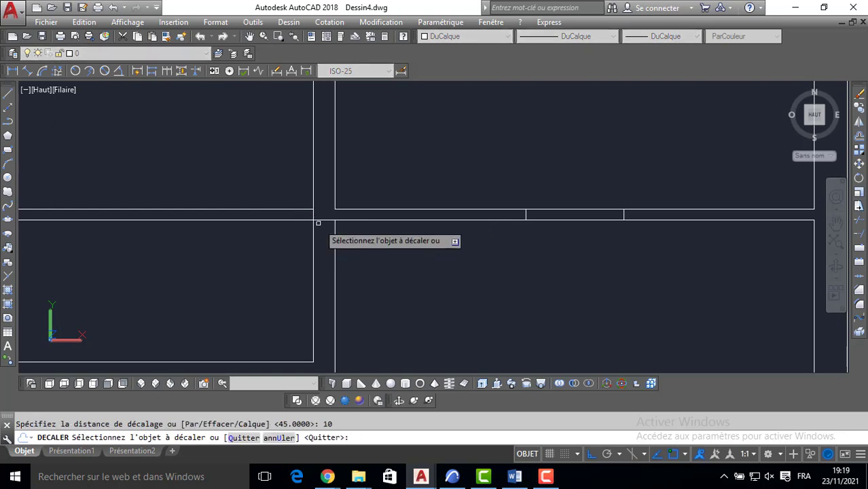
click(318, 220)
click(303, 232)
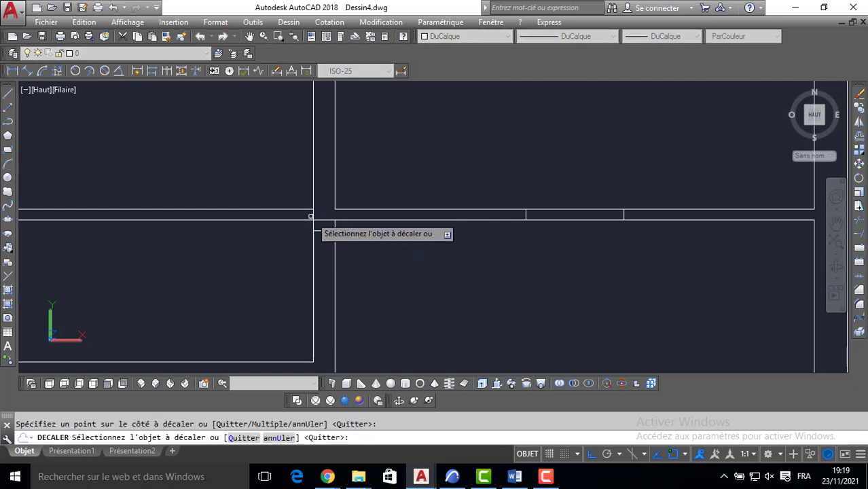
click(312, 216)
click(275, 251)
key(Return)
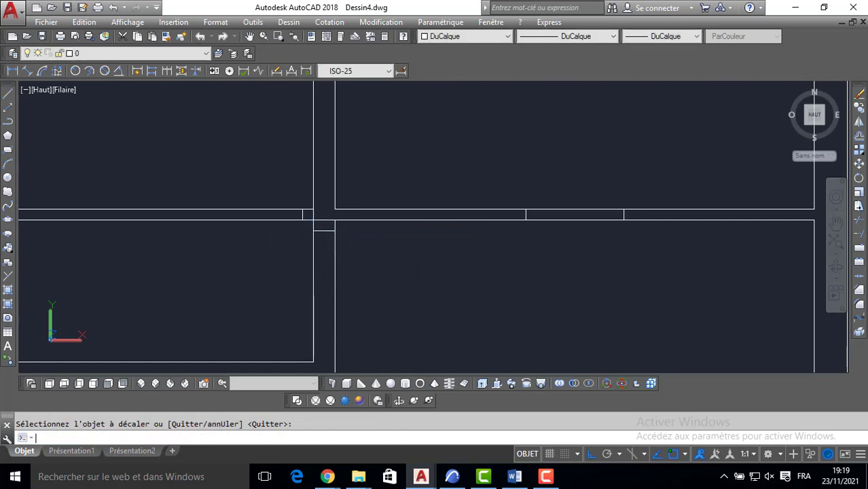
Offset the new door edge lines by 90, downward in the vertical partition and leftward in the horizontal partition
key(Return)
text(90)
key(Return)
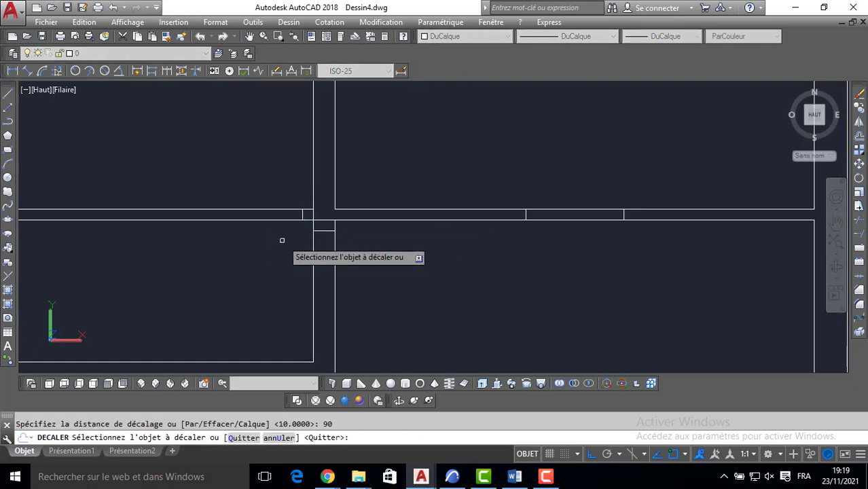
click(324, 231)
click(378, 295)
click(302, 214)
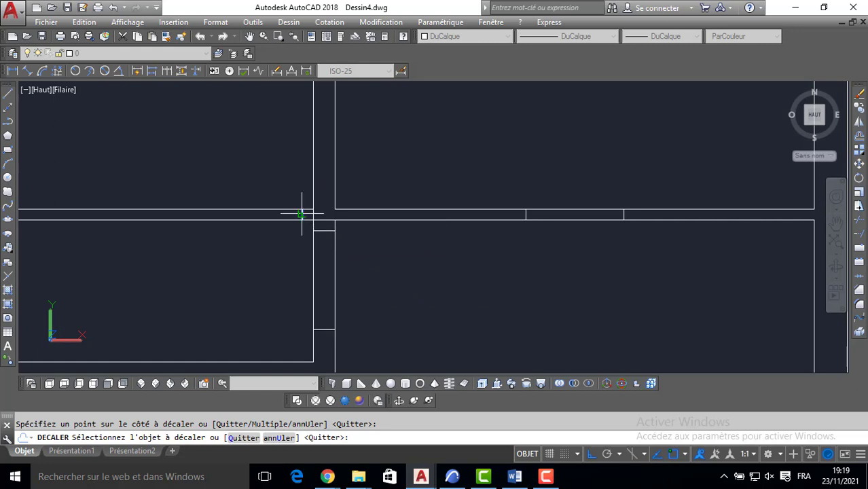
click(275, 231)
key(Return)
Delete the leftover construction line at the partition intersection
click(313, 214)
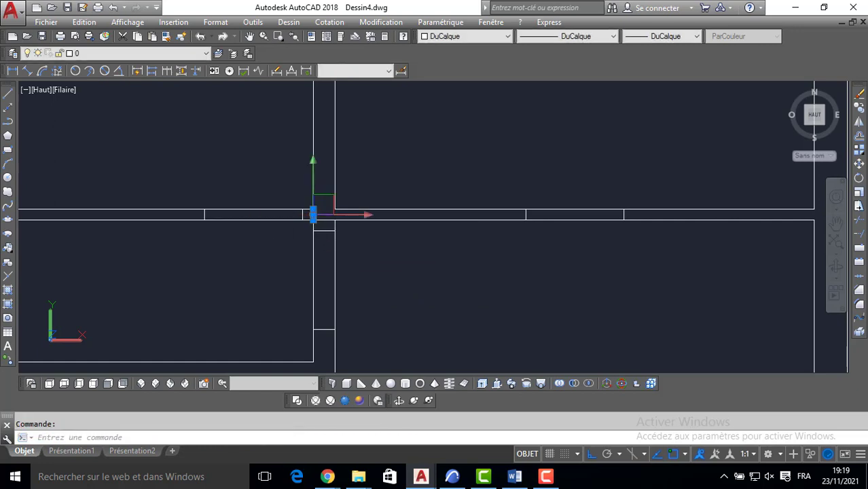
key(Delete)
key(Delete)
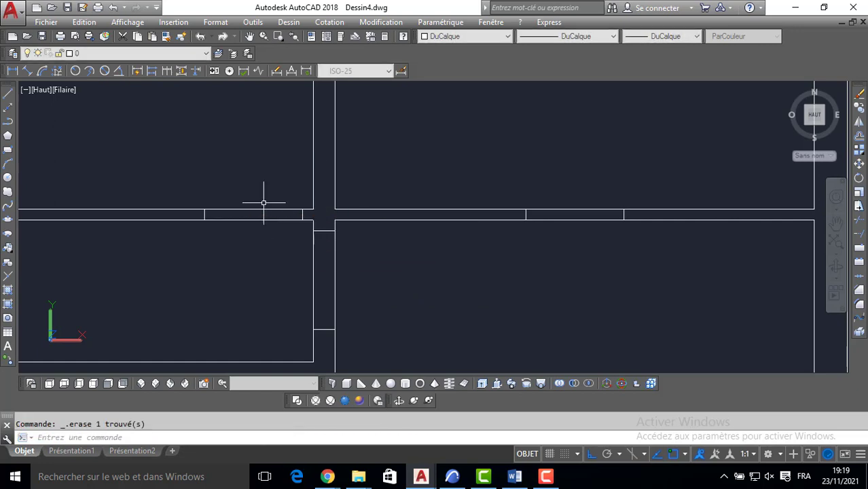
Draw connected 30-unit lines from the exterior inner corner of the L, leftward along the small room's lower outer wall, then up across it
scroll(372, 266, down, 2)
middle_drag(325, 315, 360, 248)
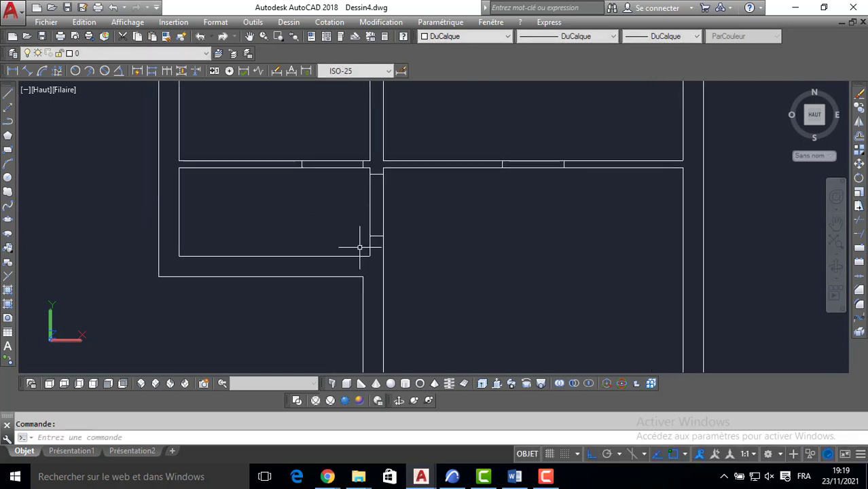
click(7, 94)
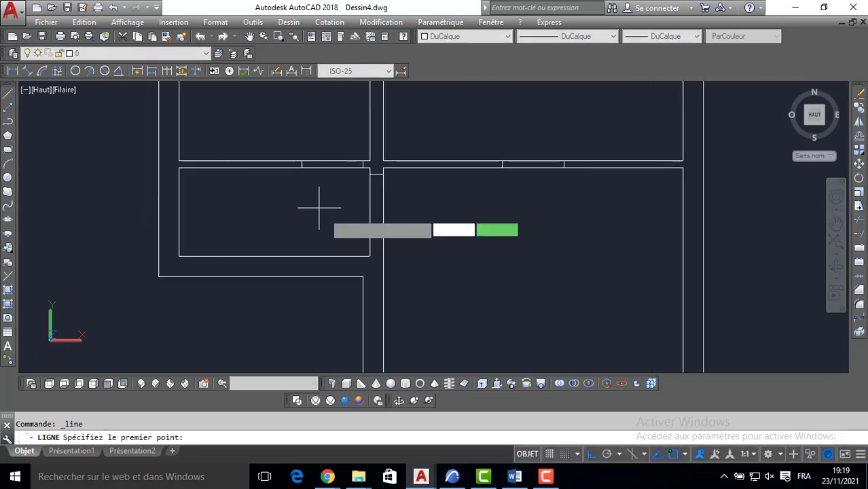
click(363, 277)
text(30)
key(Return)
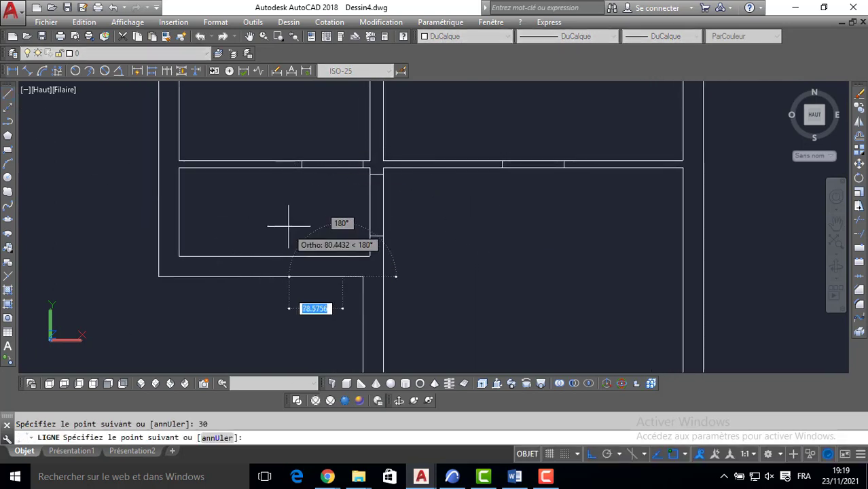
text(30)
key(Return)
key(Return)
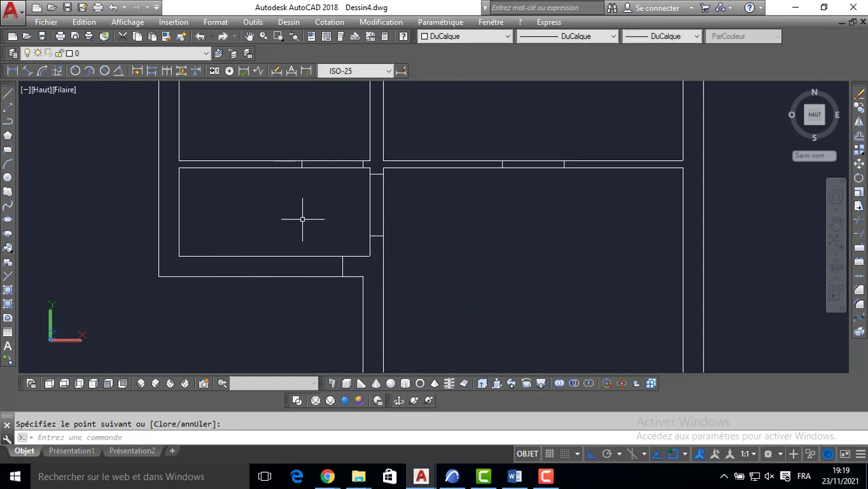
Offset the new line across the small room's lower outer wall by 90 to the left
text(DEC)
key(Return)
text(90)
key(Return)
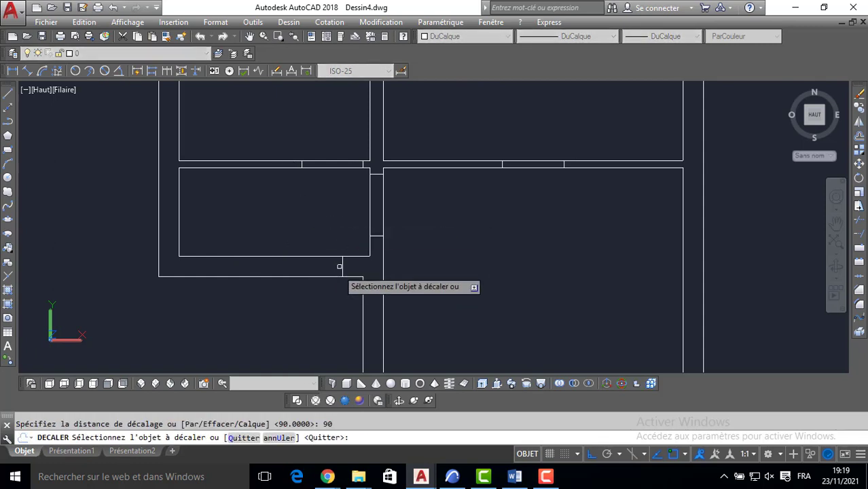
click(341, 268)
click(318, 272)
key(Return)
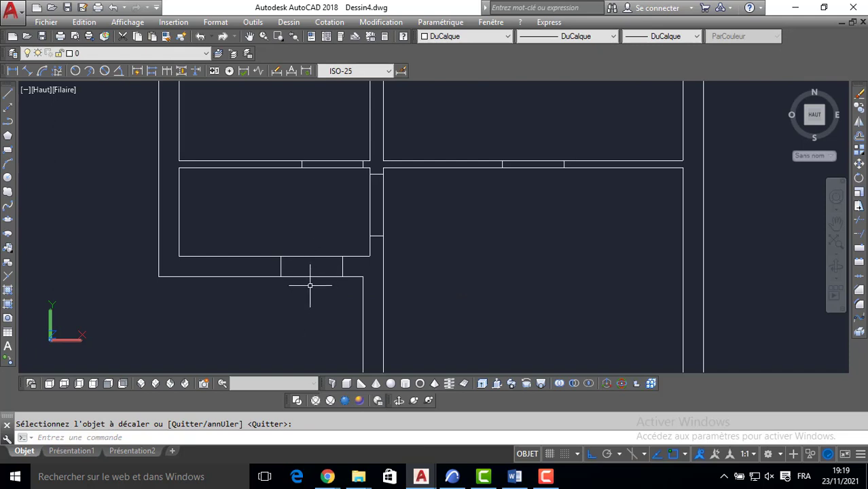
Switch the floor plan from the top view to the southeast isometric view
scroll(310, 285, down, 4)
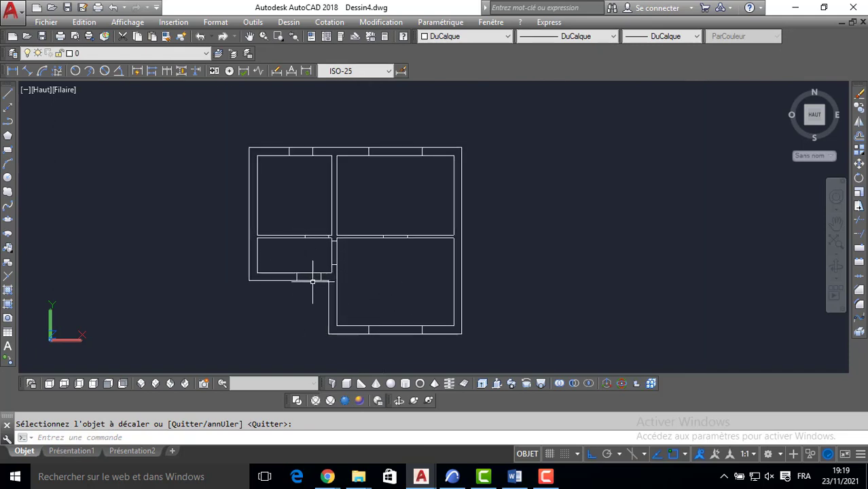
scroll(313, 281, up, 2)
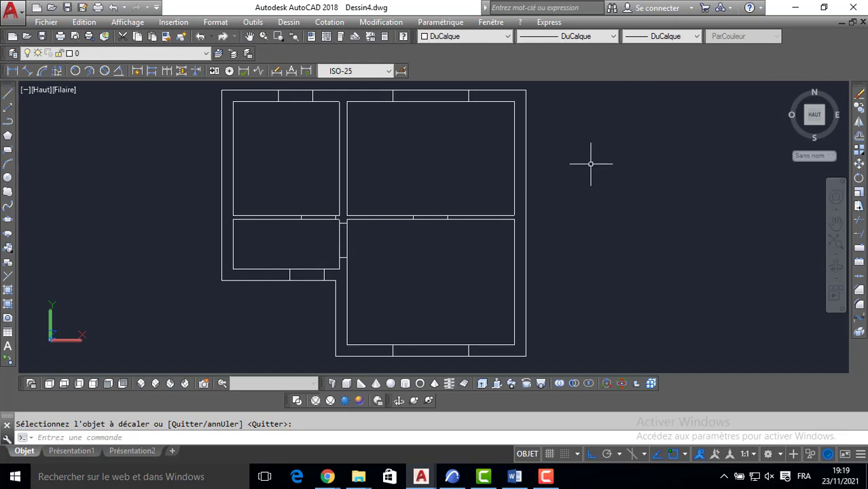
click(824, 129)
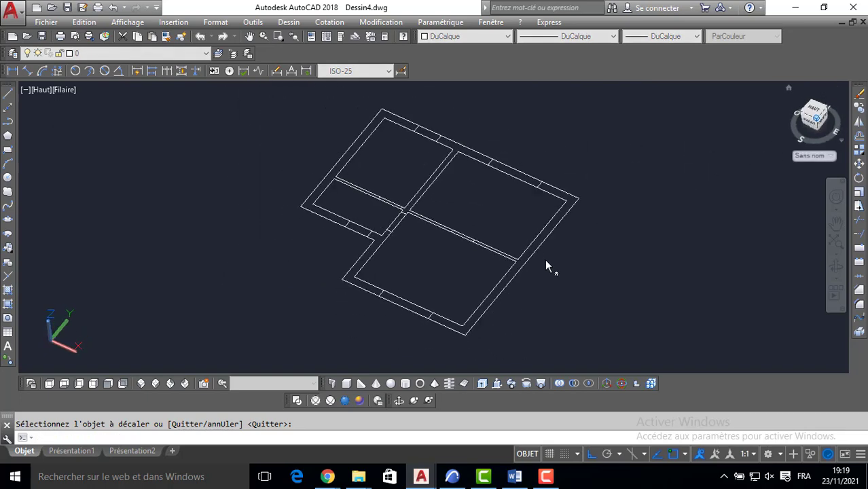
middle_drag(439, 337, 349, 336)
scroll(376, 295, up, 2)
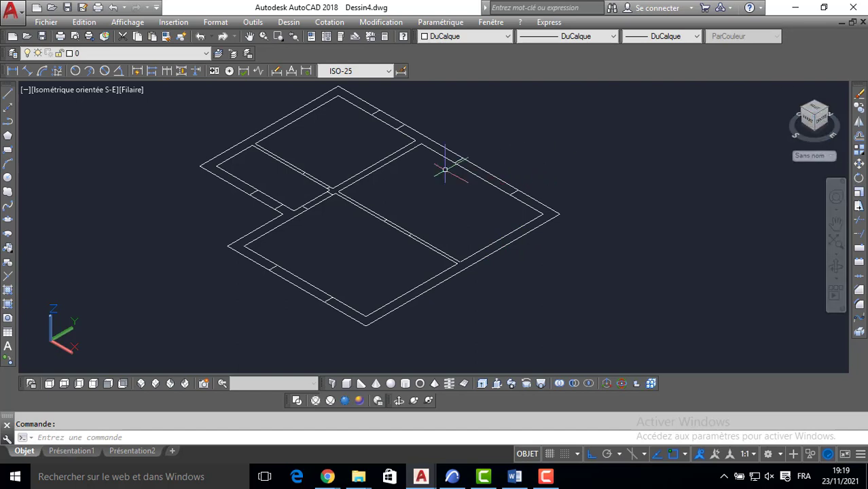
Create polyline boundaries with the Contour command by picking points inside all the wall segments and the door and window openings
text(N)
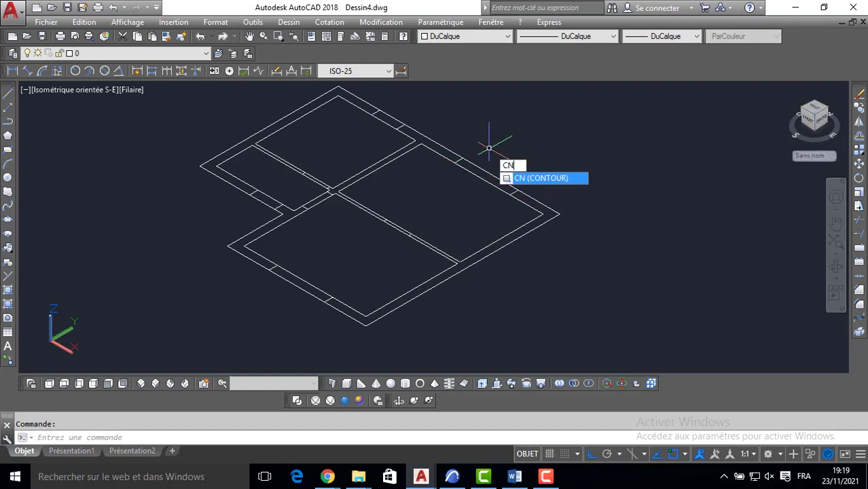
click(537, 180)
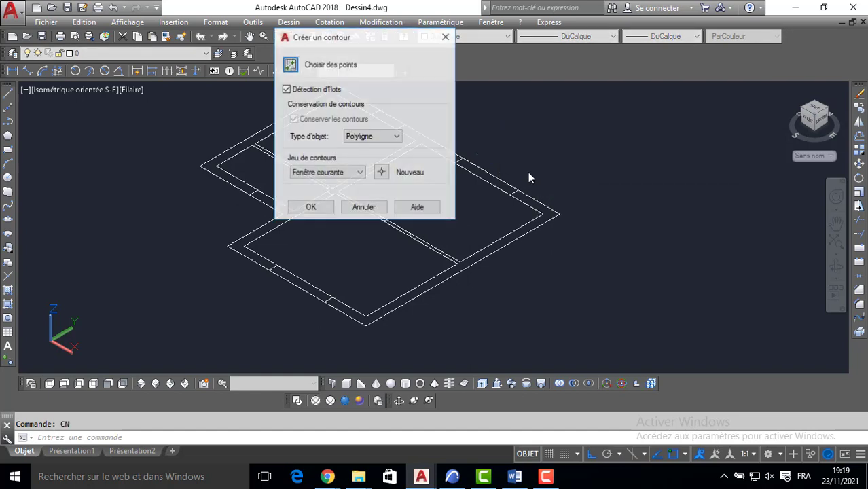
click(291, 65)
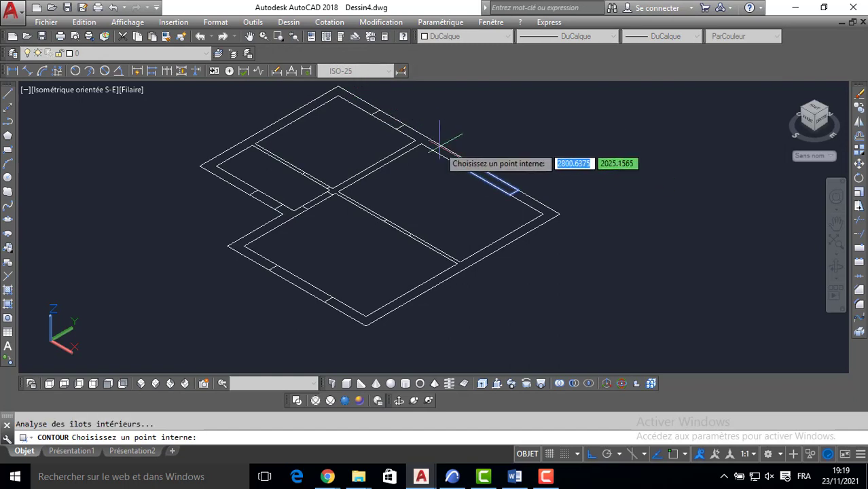
scroll(416, 139, up, 3)
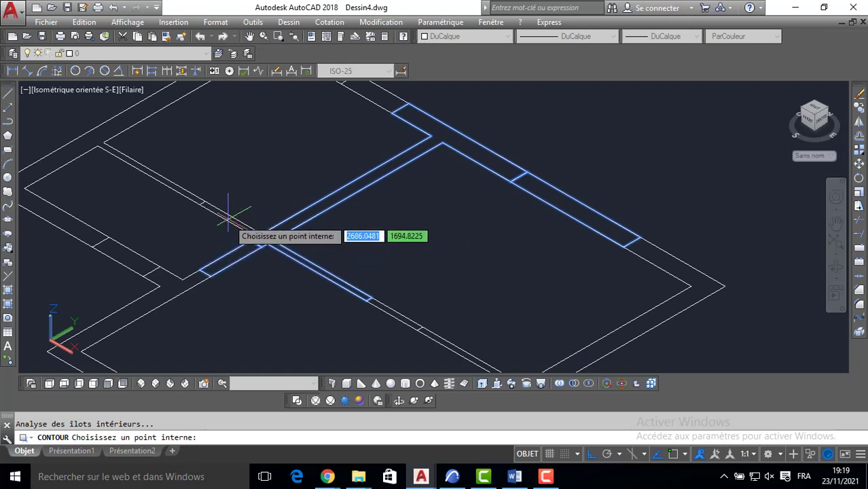
scroll(173, 182, down, 2)
middle_drag(173, 183, 210, 225)
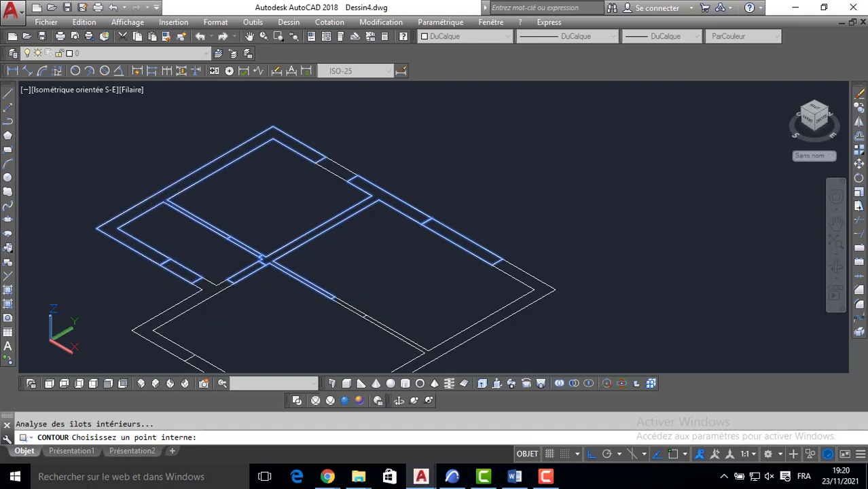
middle_drag(467, 342, 450, 291)
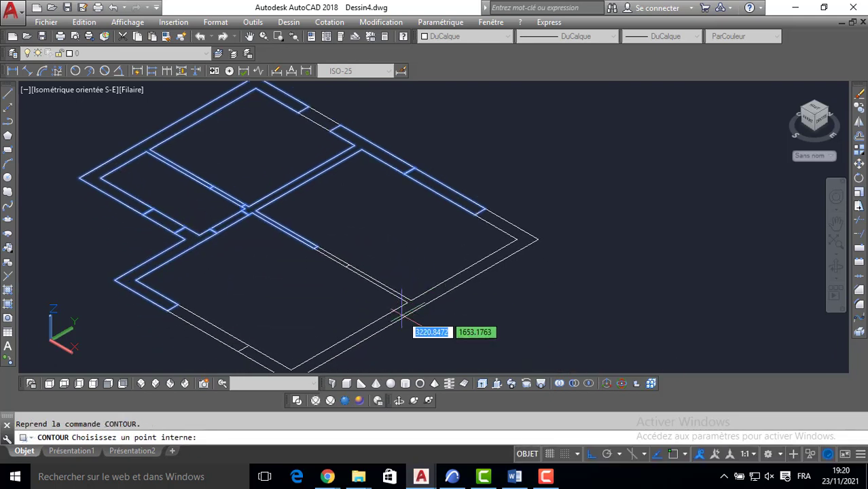
scroll(337, 257, up, 2)
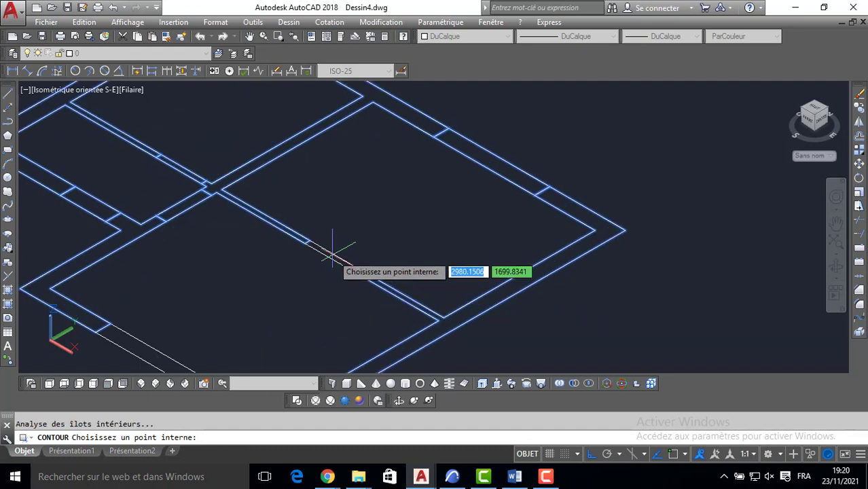
middle_drag(159, 336, 184, 268)
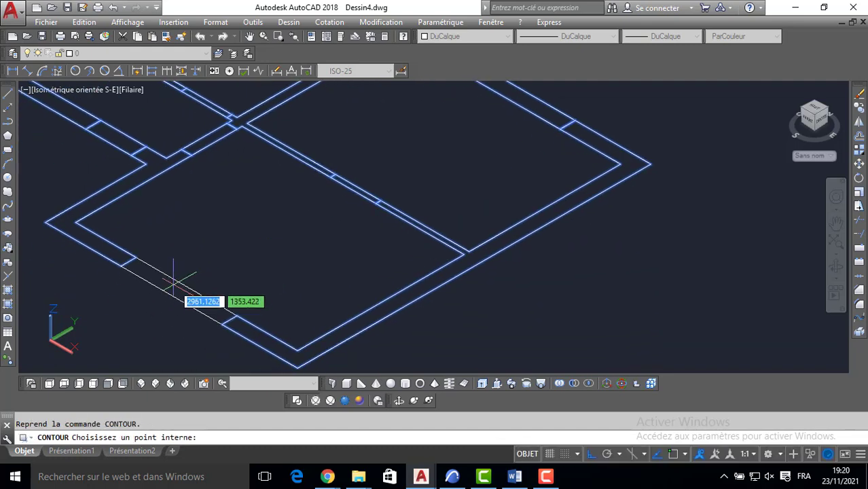
click(178, 272)
scroll(241, 229, down, 2)
key(Return)
middle_drag(275, 251, 338, 274)
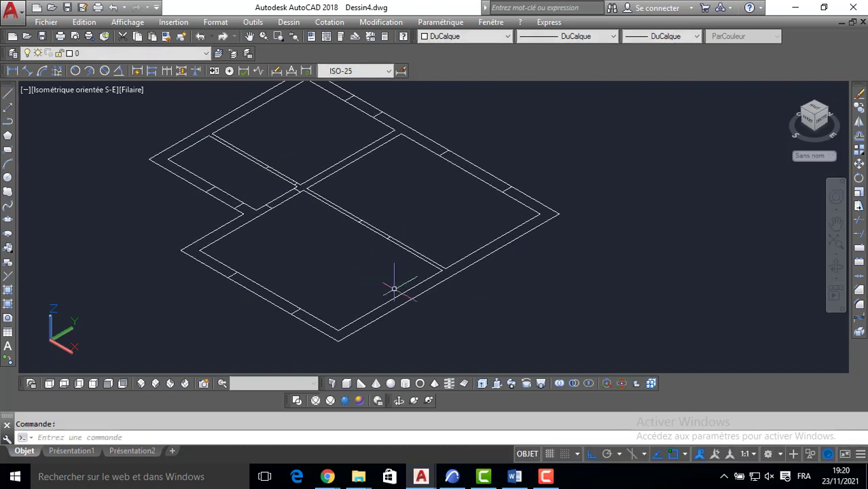
Delete the original lines along the large lower room's right inner wall face and its partition
click(396, 296)
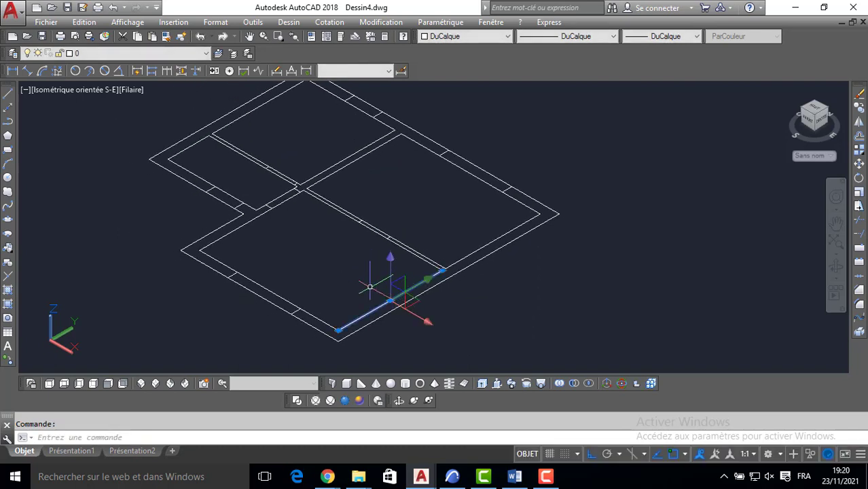
key(Delete)
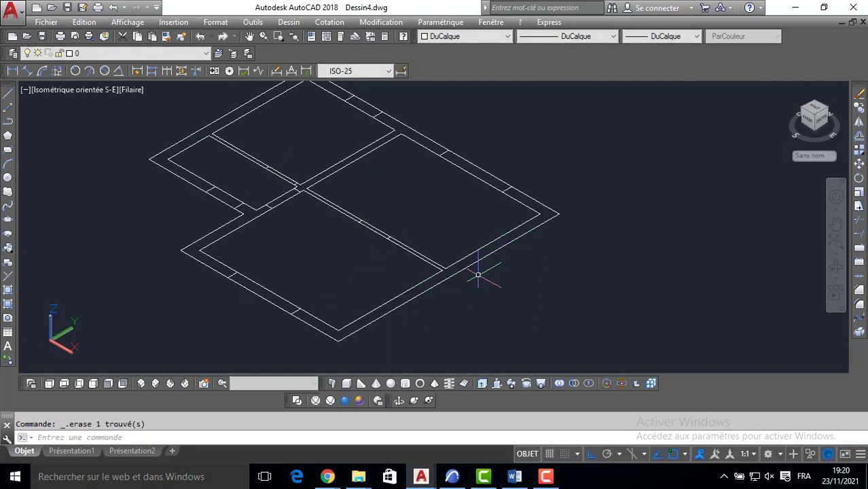
click(368, 228)
key(Delete)
key(Delete)
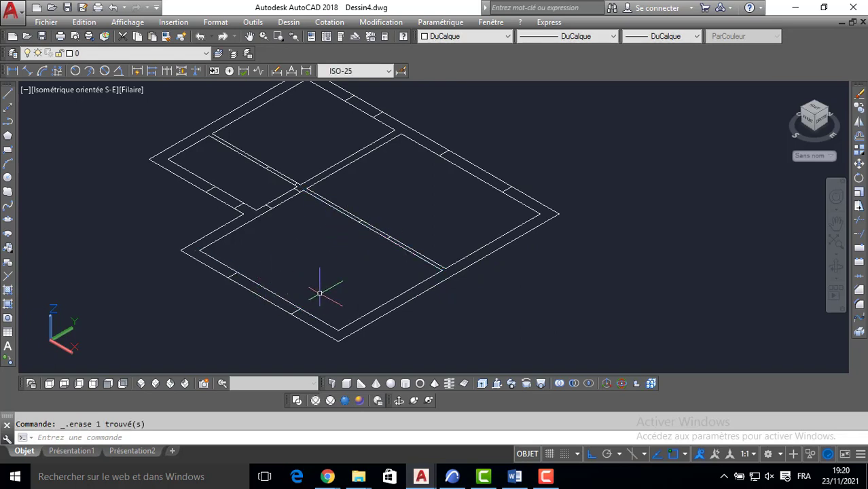
Extrude the four wall boundaries to a height of 300 and apply the Realistic visual style
click(482, 385)
click(394, 299)
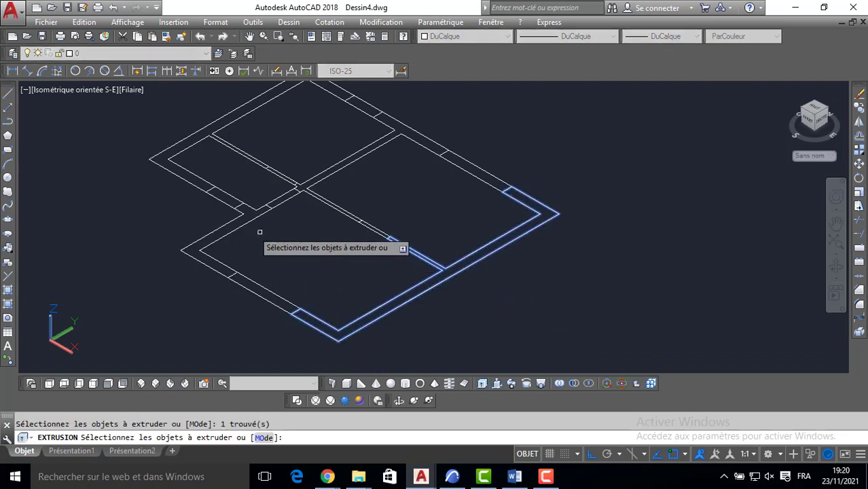
click(210, 180)
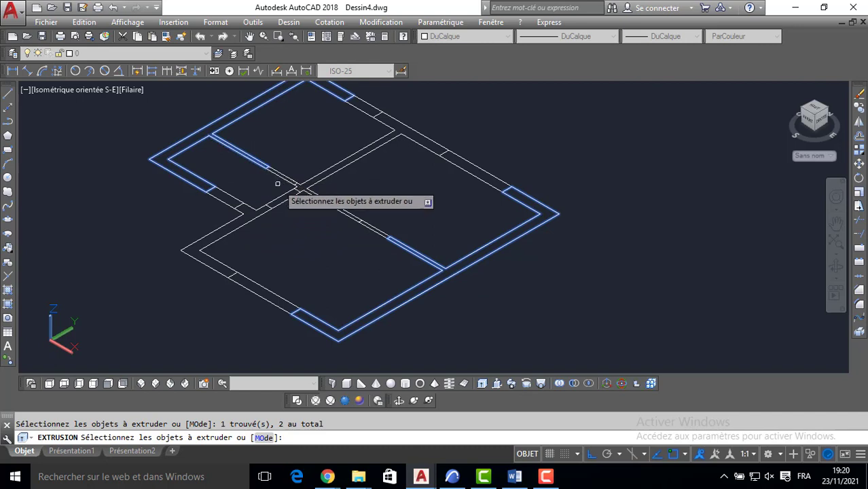
click(297, 187)
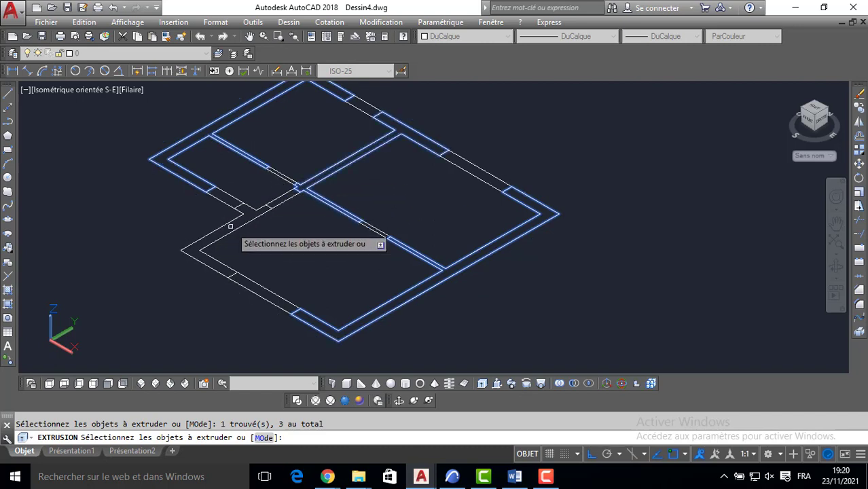
click(230, 231)
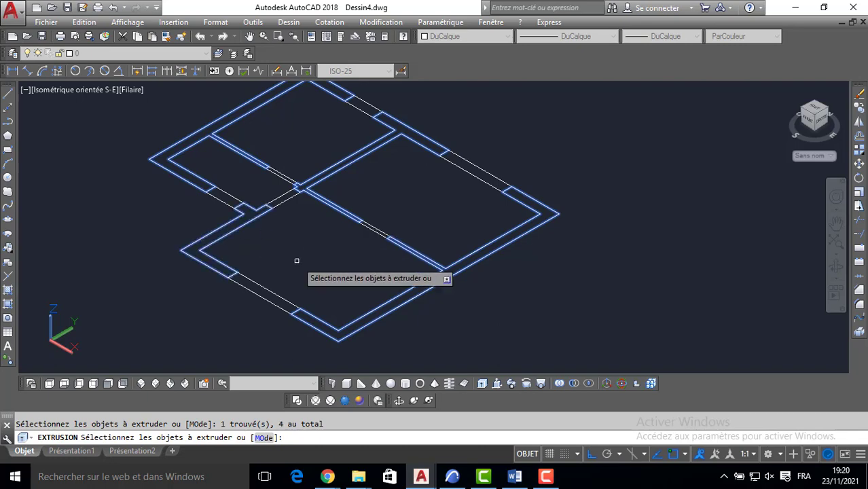
key(Return)
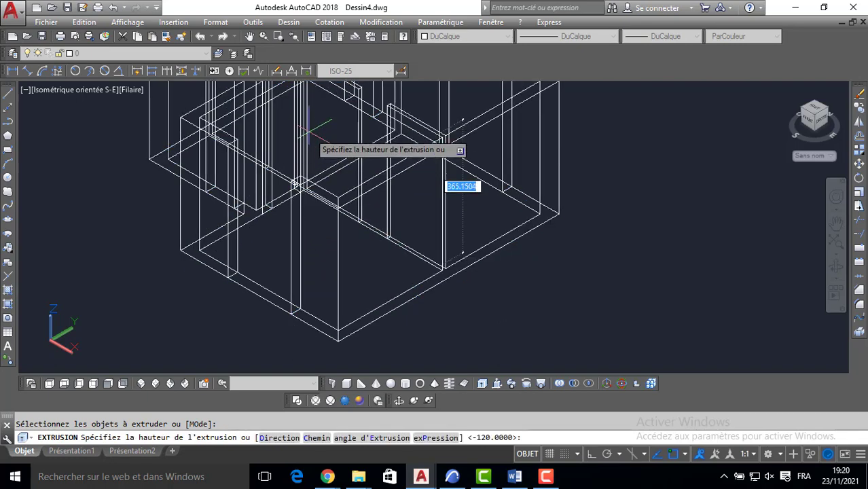
middle_drag(309, 130, 334, 207)
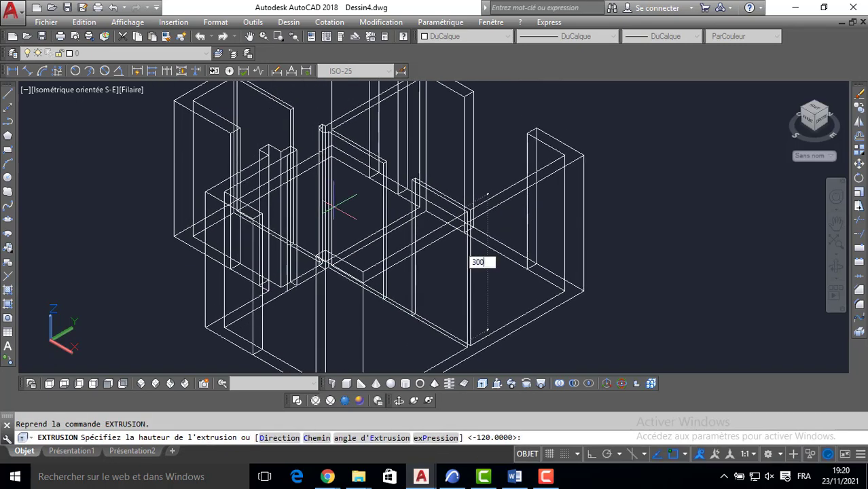
text(300)
key(Return)
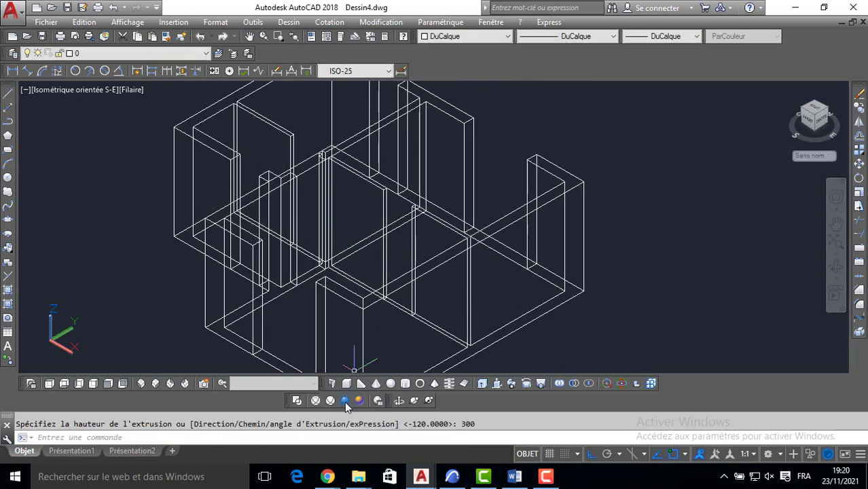
click(346, 403)
Delete the original outer floor plan outline at the base of the extruded walls
scroll(353, 299, up, 5)
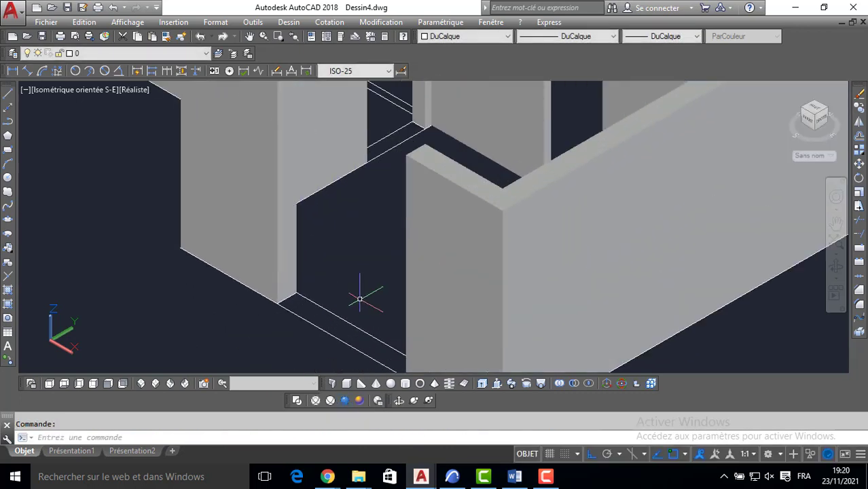
scroll(343, 314, down, 3)
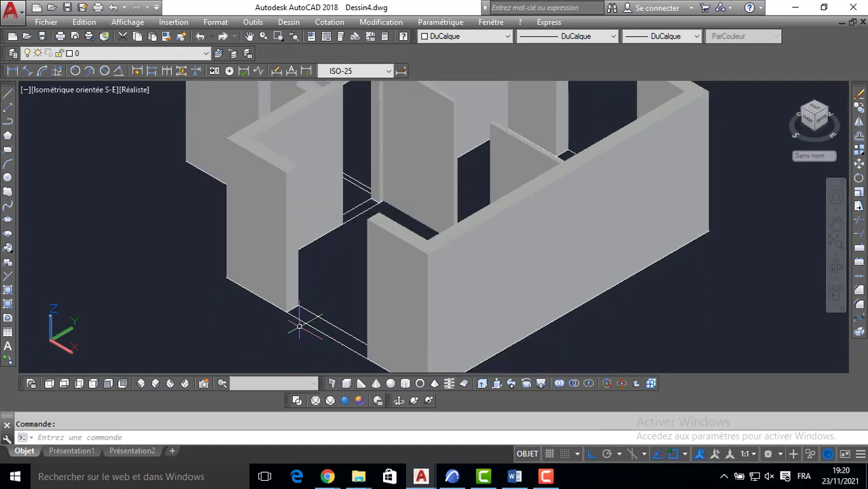
mouse_move(294, 320)
middle_down()
mouse_move(408, 309)
mouse_move(428, 275)
middle_up()
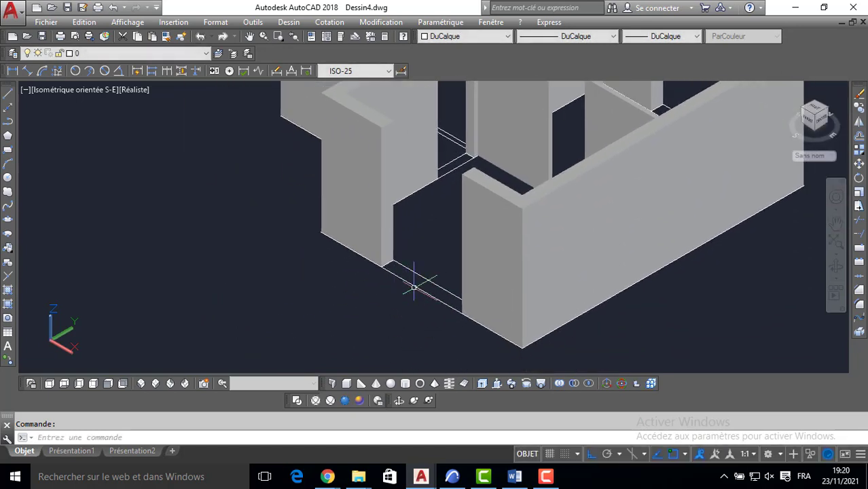
click(398, 280)
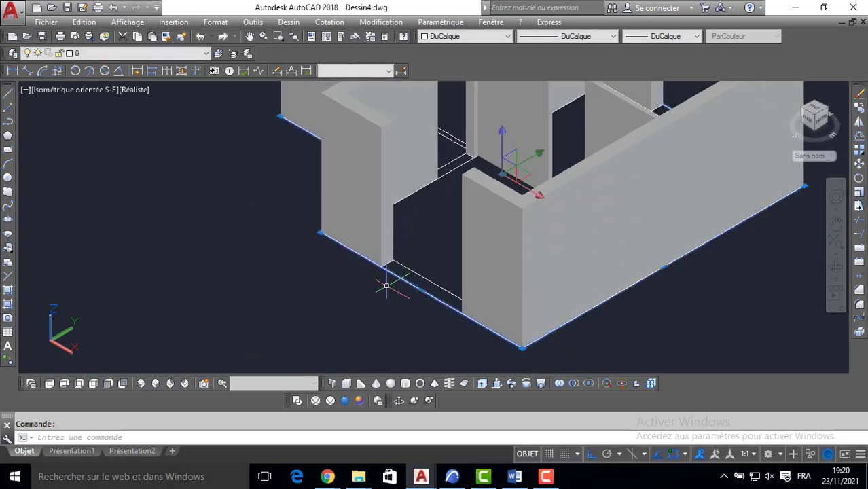
key(Delete)
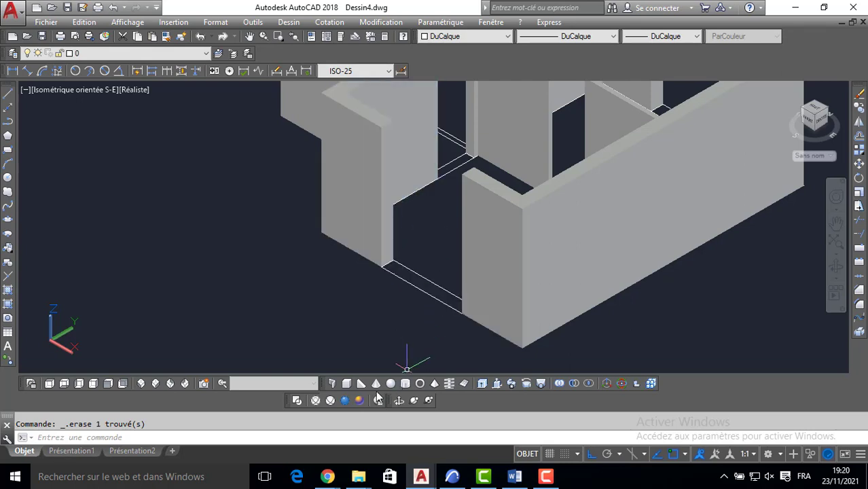
Extrude the window opening outline in the front outer wall, beside the building's corner, to a height of 100
click(482, 383)
click(444, 287)
click(442, 272)
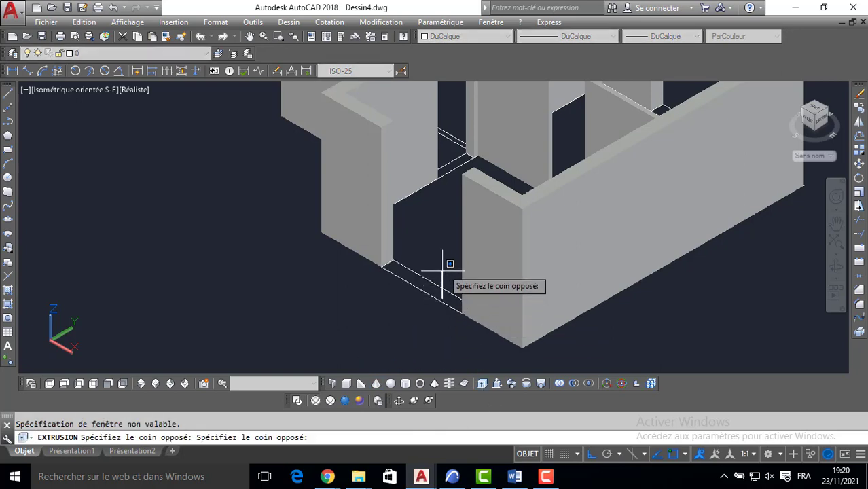
click(430, 273)
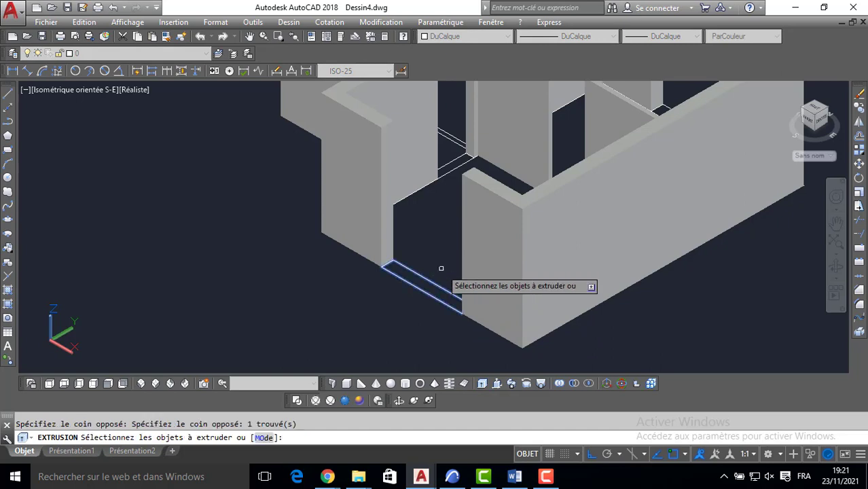
key(Return)
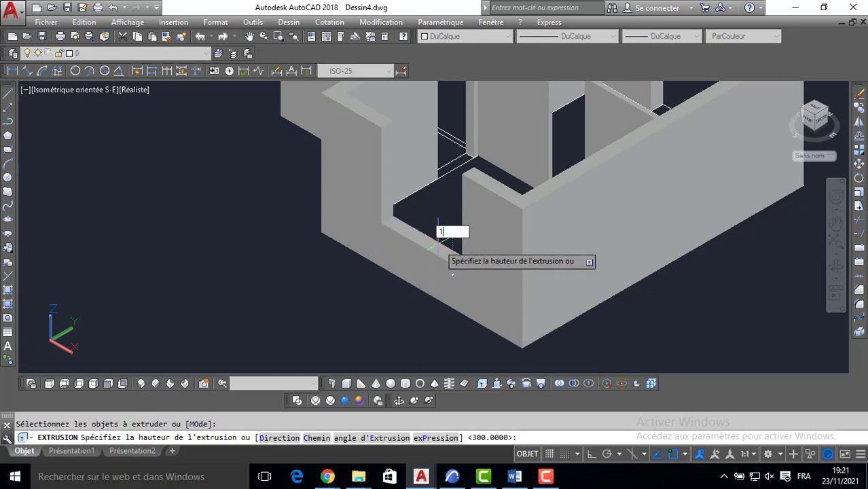
key(Return)
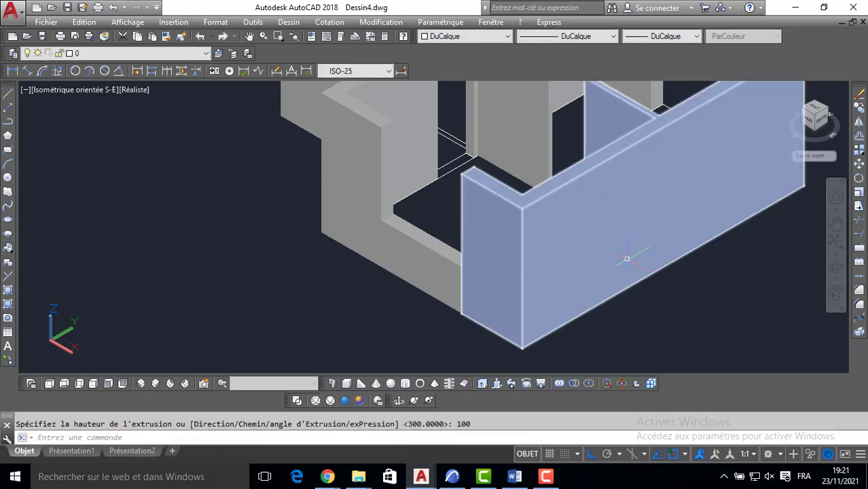
Extrude the wide window opening outline in the rear outer wall to a height of 100
middle_drag(626, 256, 520, 264)
shift+middle_drag(643, 254, 505, 275)
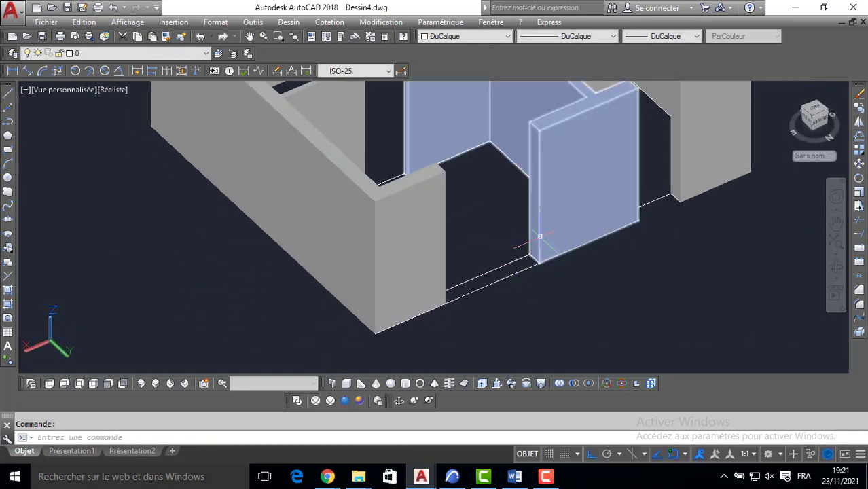
click(483, 384)
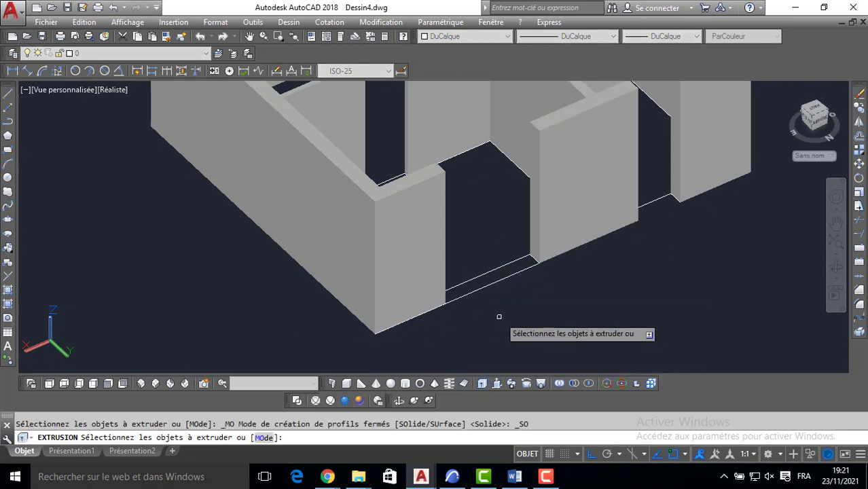
click(499, 278)
key(Return)
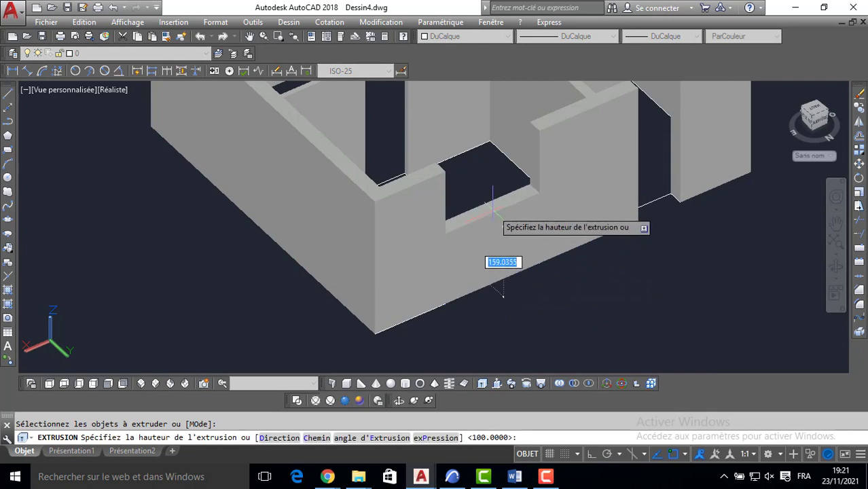
text(100)
key(Return)
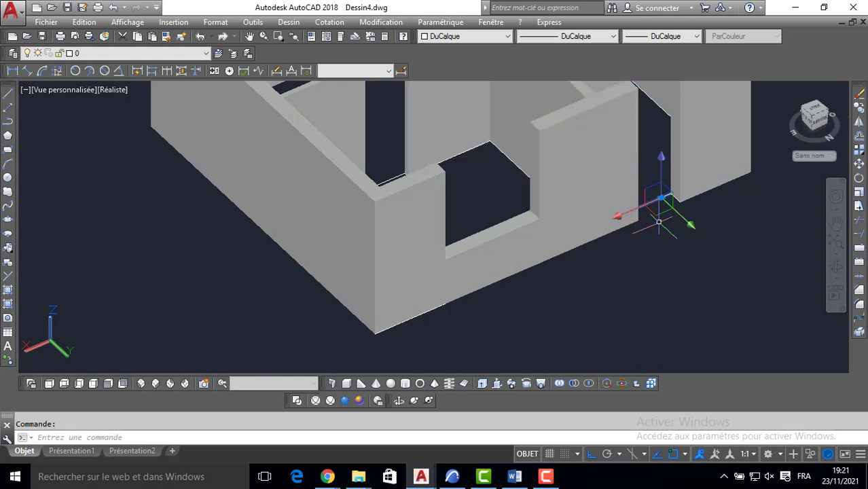
Delete the leftover outline in the rear wall's narrow opening and draw a rectangle between its opposite base corners
key(Delete)
scroll(665, 227, up, 3)
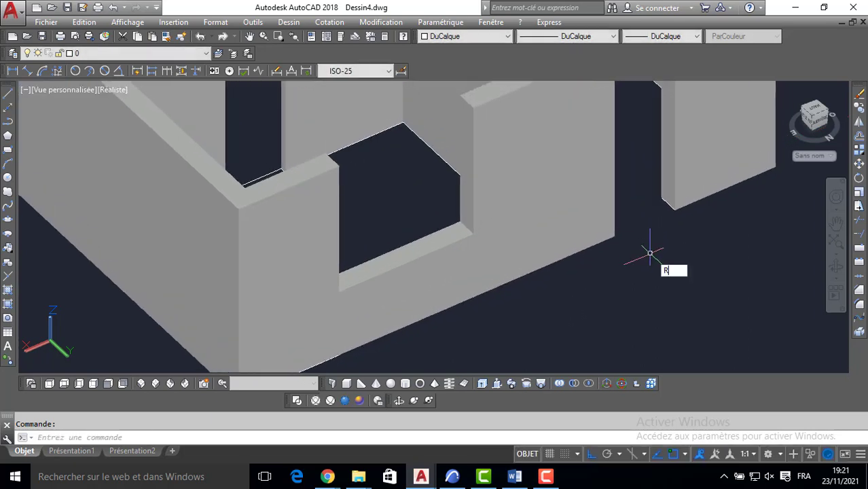
text(REC)
key(Return)
click(663, 199)
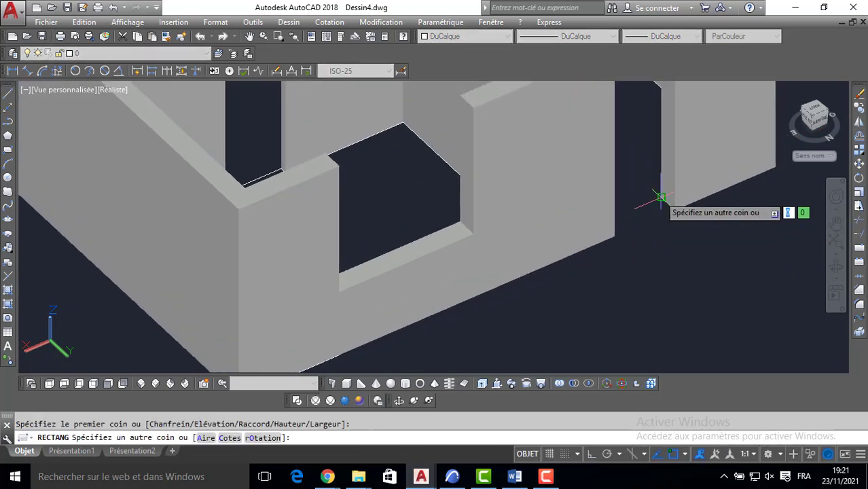
click(613, 236)
middle_drag(655, 250, 672, 279)
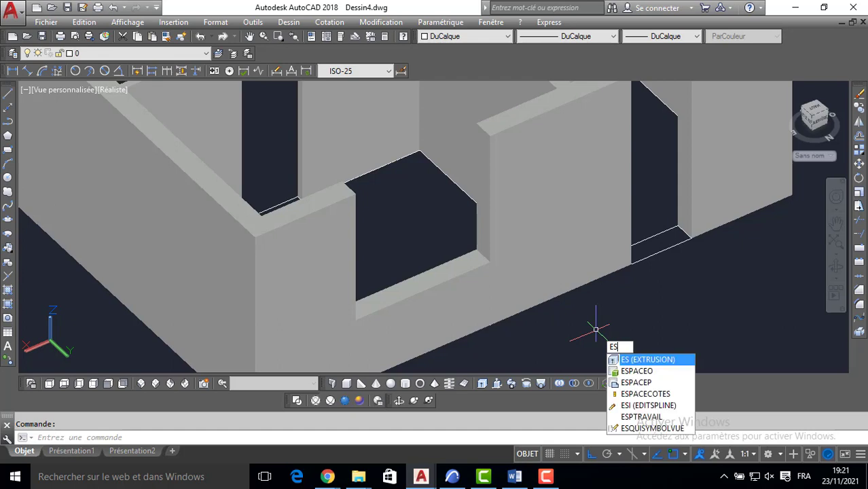
Extrude the rectangle in the rear wall's narrow opening to a height of 150
key(Return)
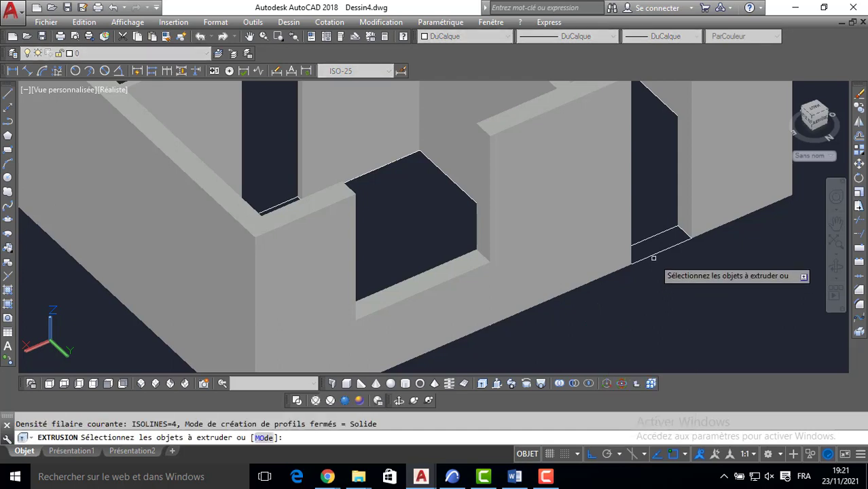
click(649, 257)
key(Return)
text(1)
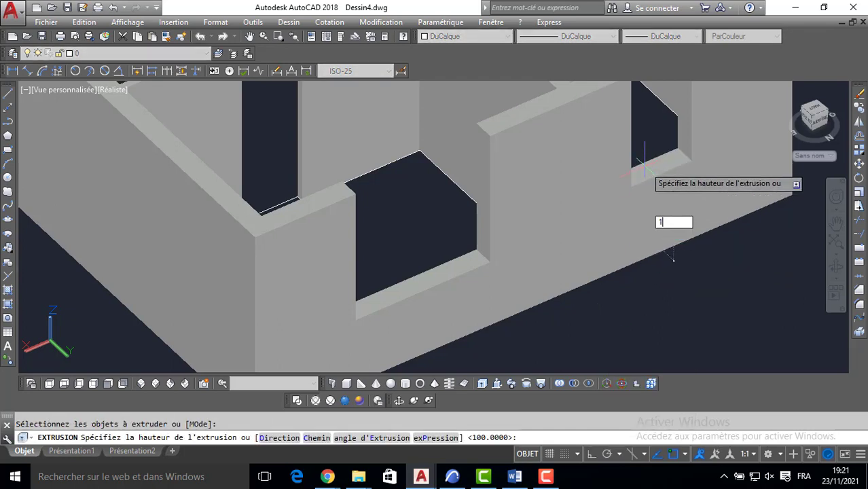
text(50)
key(Return)
shift+middle_drag(568, 199, 640, 173)
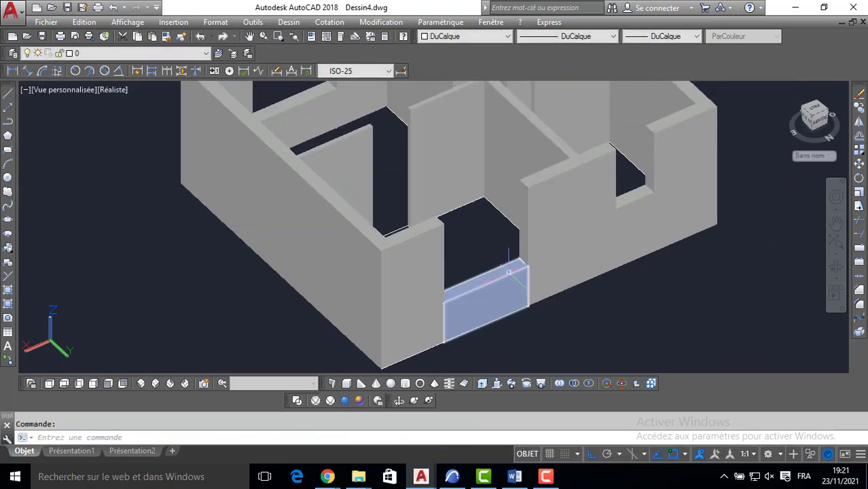
text(REC)
key(Return)
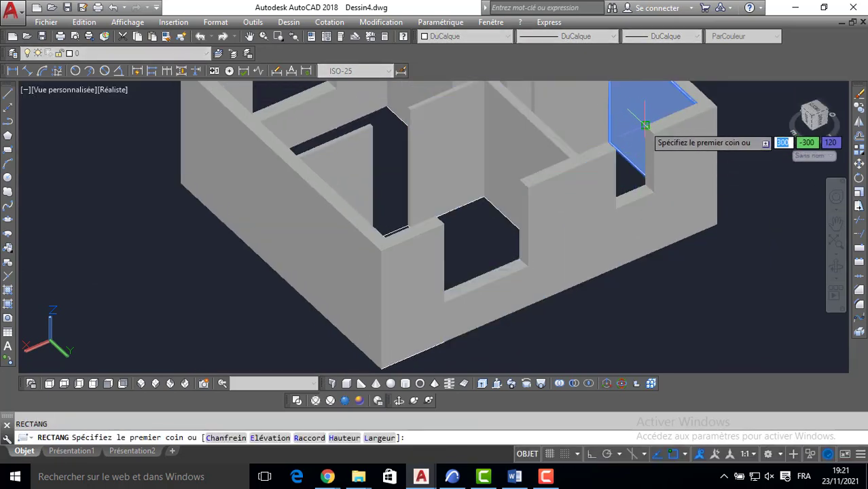
click(645, 126)
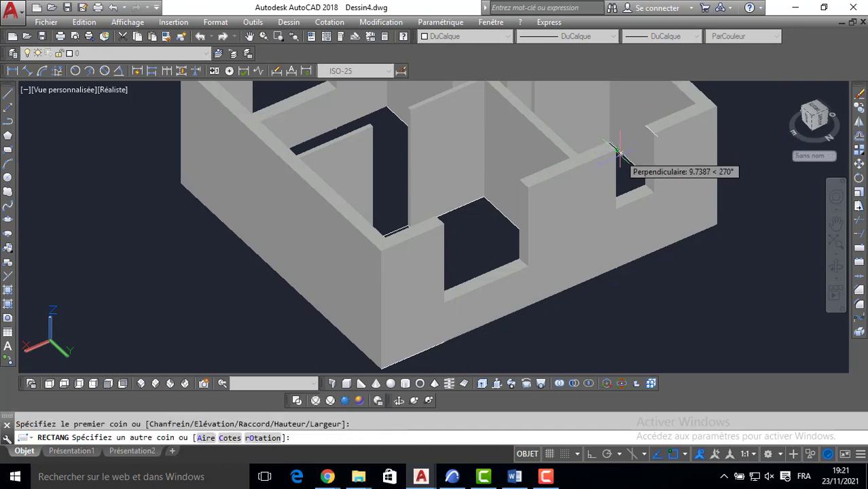
key(Escape)
scroll(639, 139, up, 4)
middle_drag(639, 140, 650, 202)
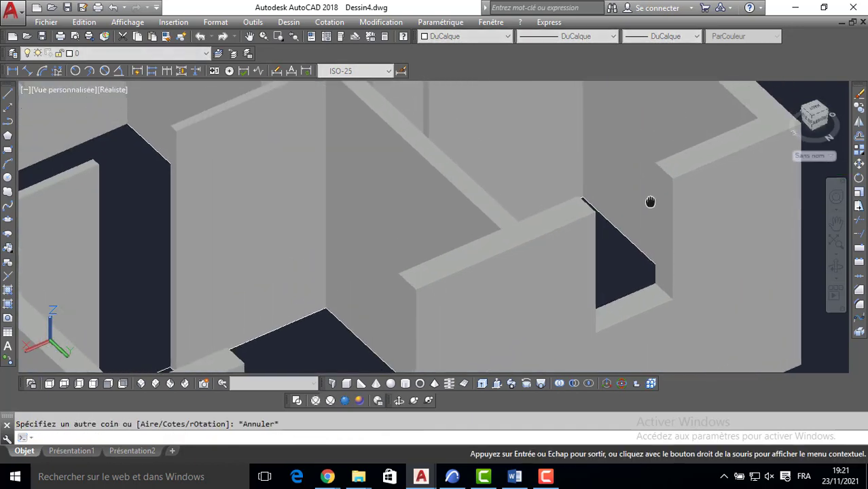
text(REC)
key(Return)
click(655, 163)
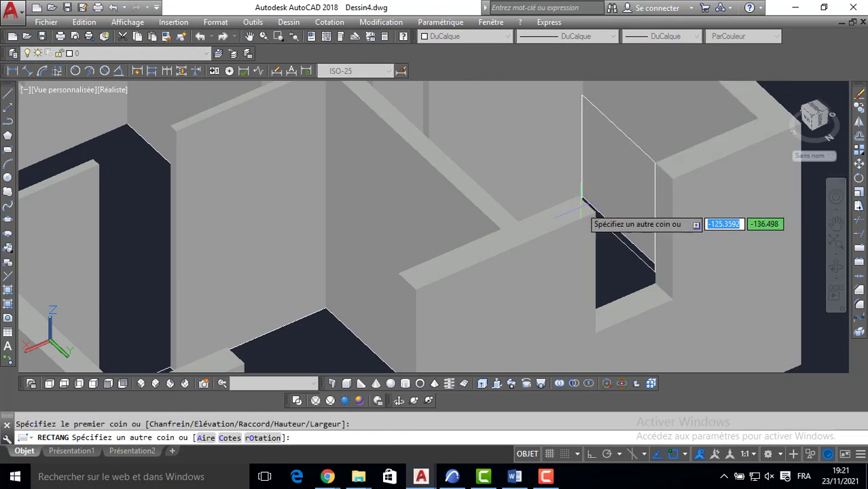
key(Escape)
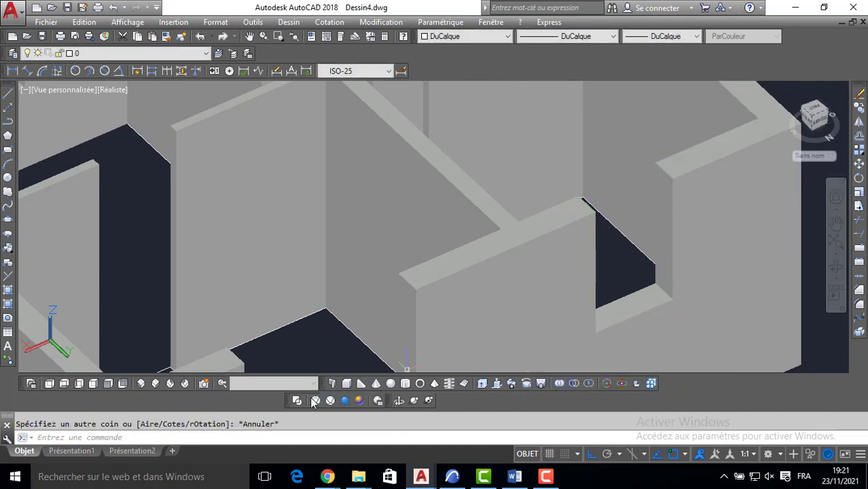
Switch the model to the Wireframe visual style
click(316, 401)
text(R)
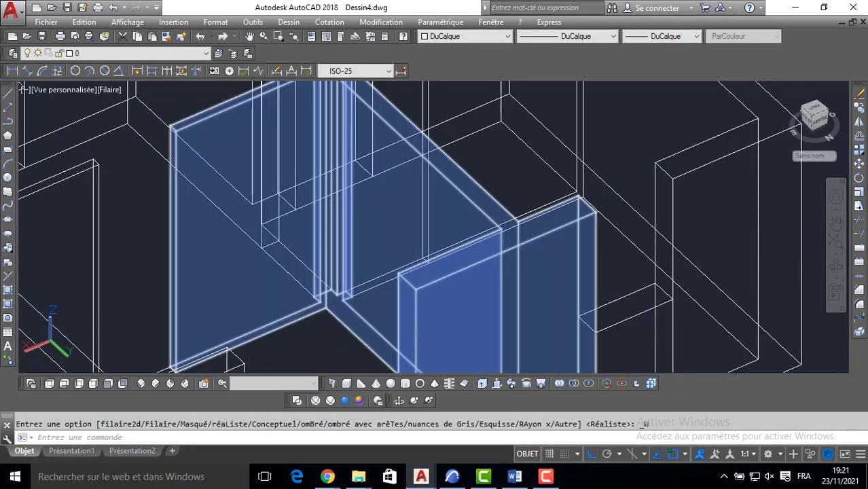
key(Return)
click(653, 167)
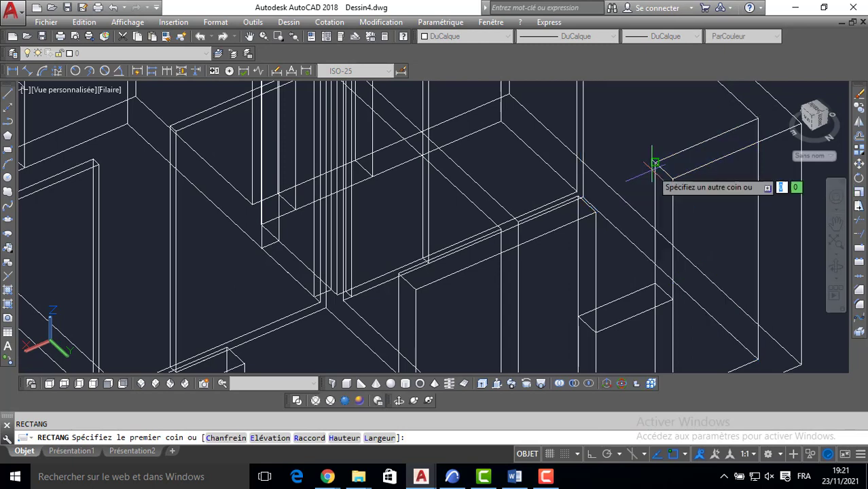
key(Escape)
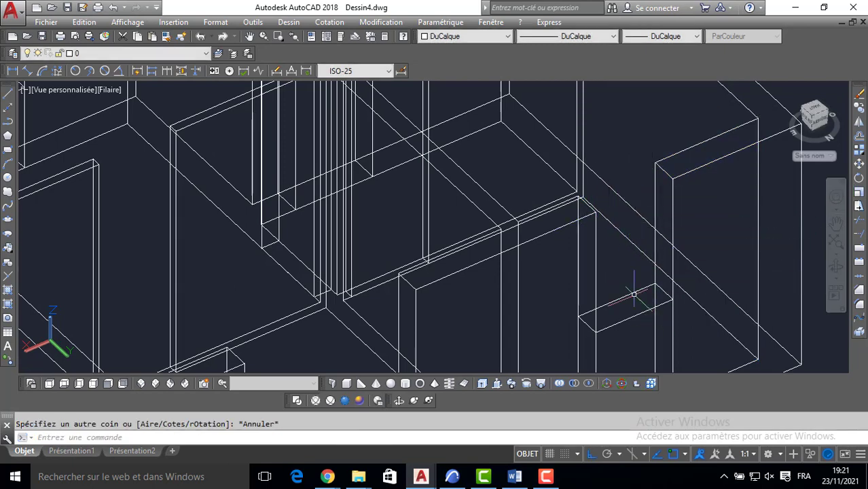
Try to draw a rectangle over the narrow opening's sill block and extrude it
middle_drag(603, 248, 582, 243)
text(R)
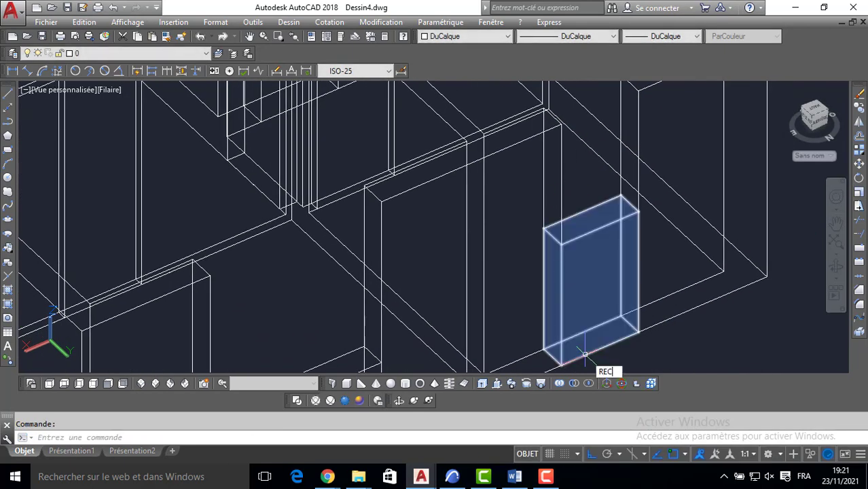
text(EC)
key(Return)
click(620, 318)
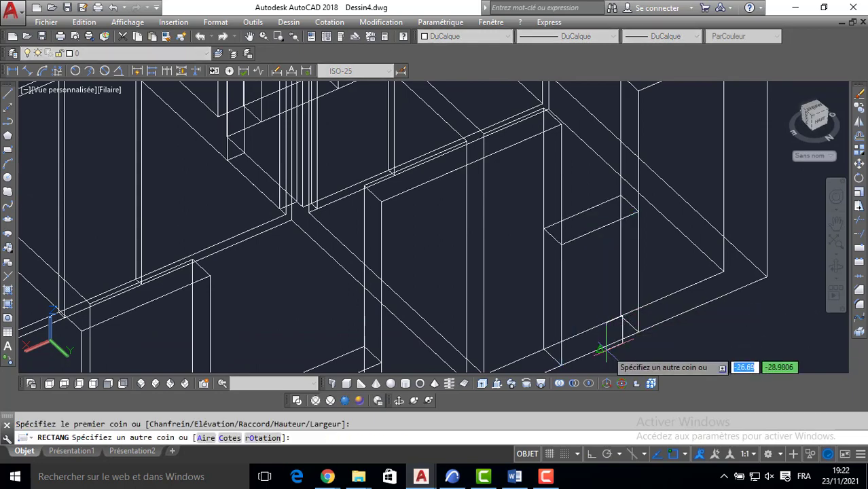
key(Escape)
key(Return)
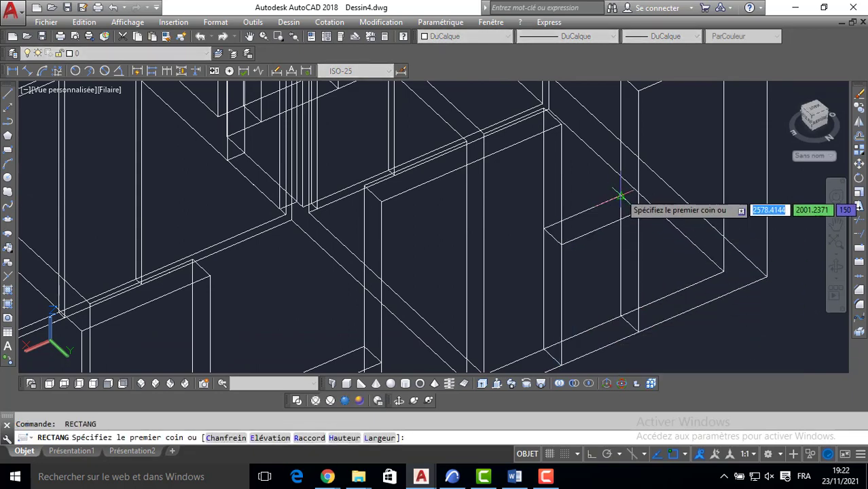
click(620, 197)
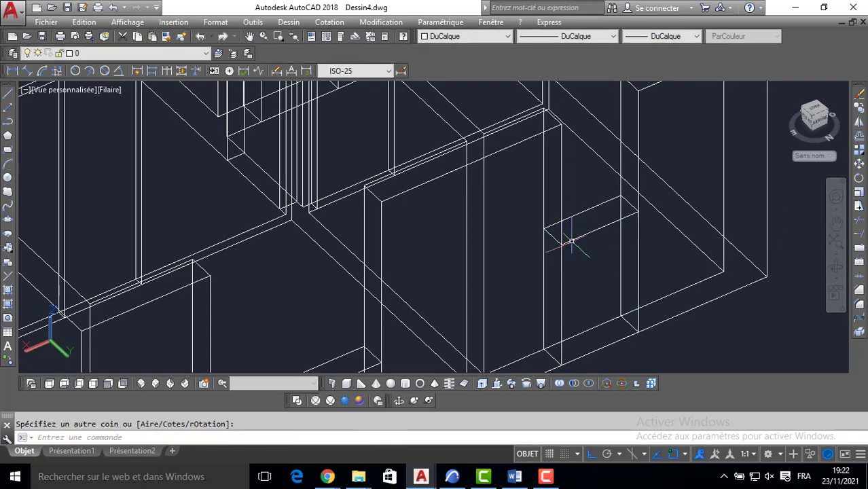
key(Return)
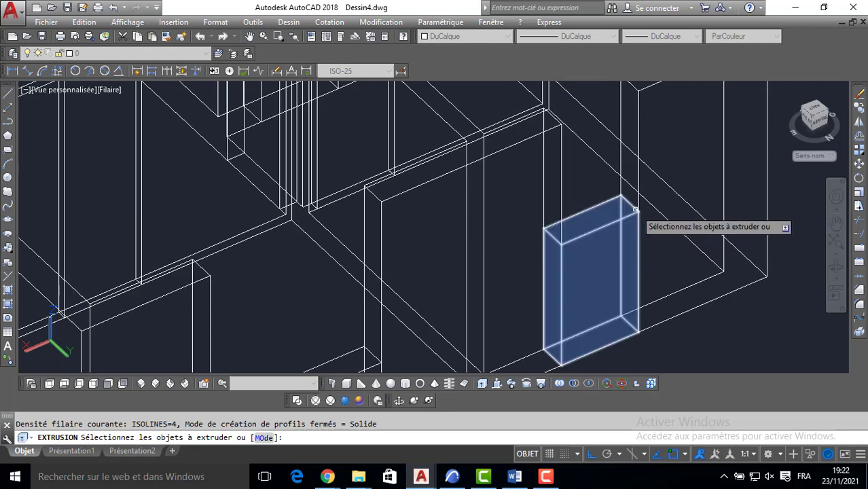
key(Escape)
scroll(600, 284, down, 3)
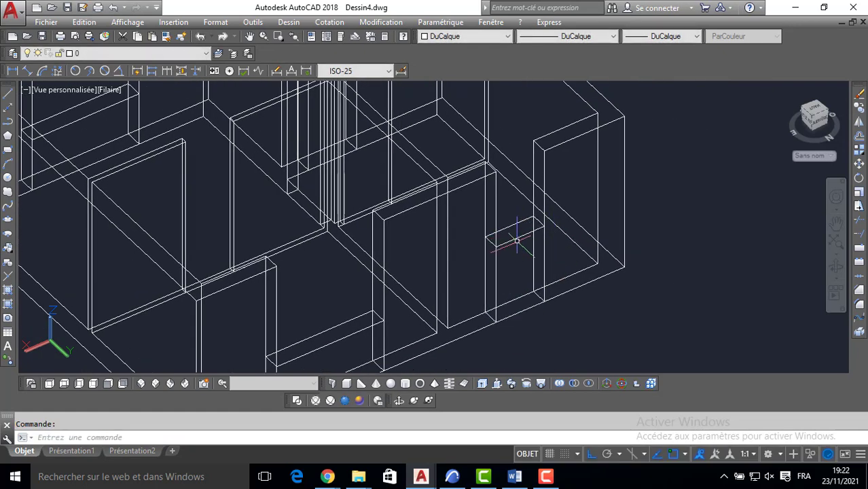
text(REC)
key(Return)
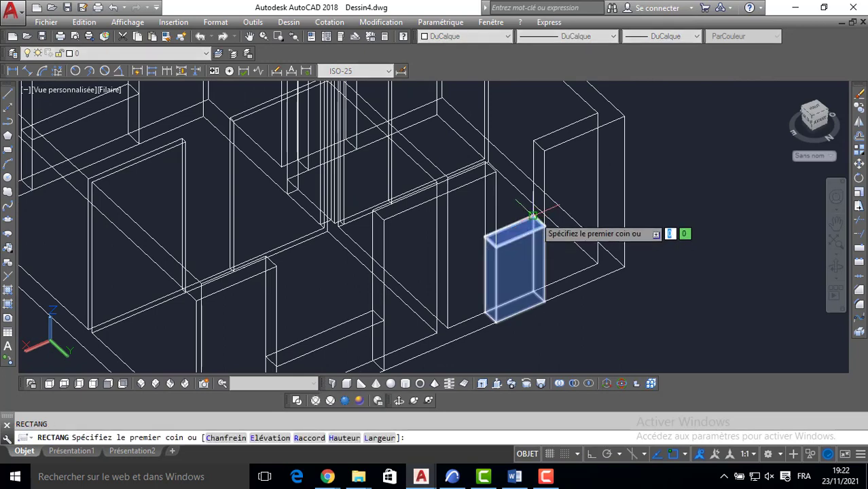
click(536, 219)
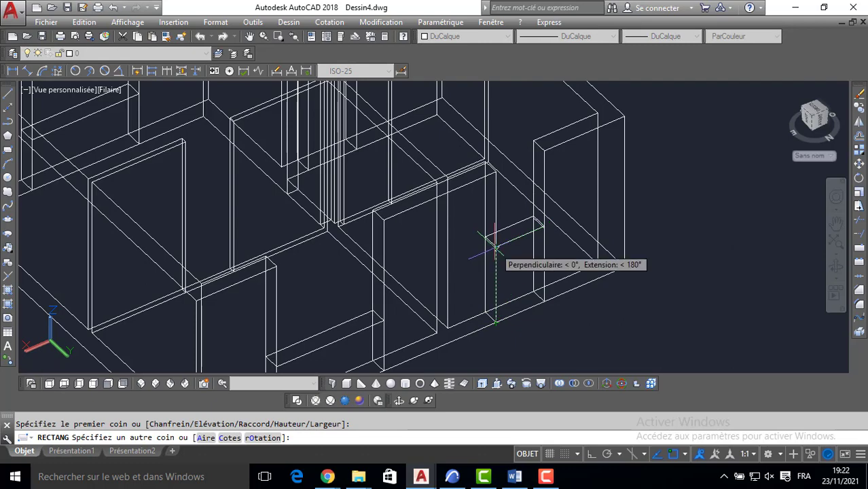
key(Escape)
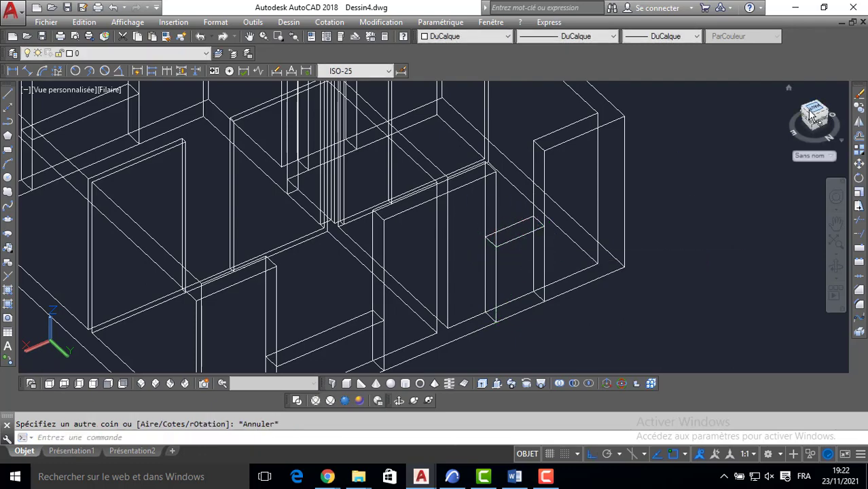
In the top view, draw rectangles over the rear wall's narrow opening and its 200 by 30 wide opening
click(812, 114)
scroll(401, 326, up, 5)
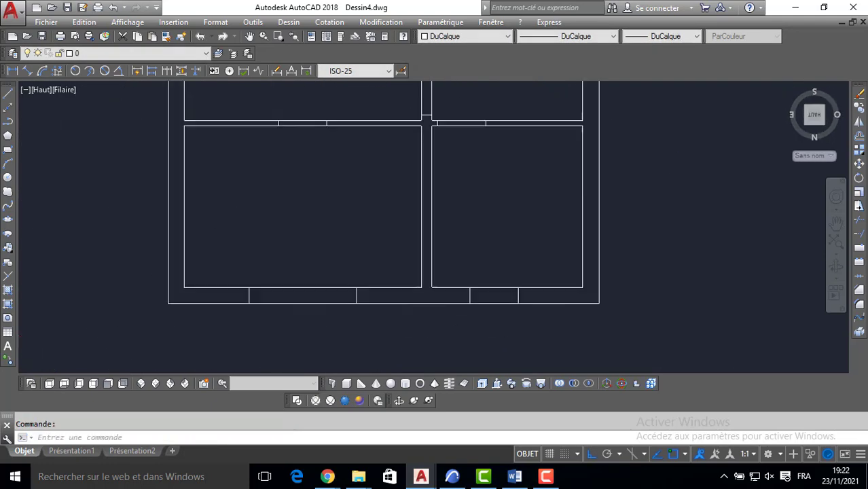
key(Return)
click(469, 287)
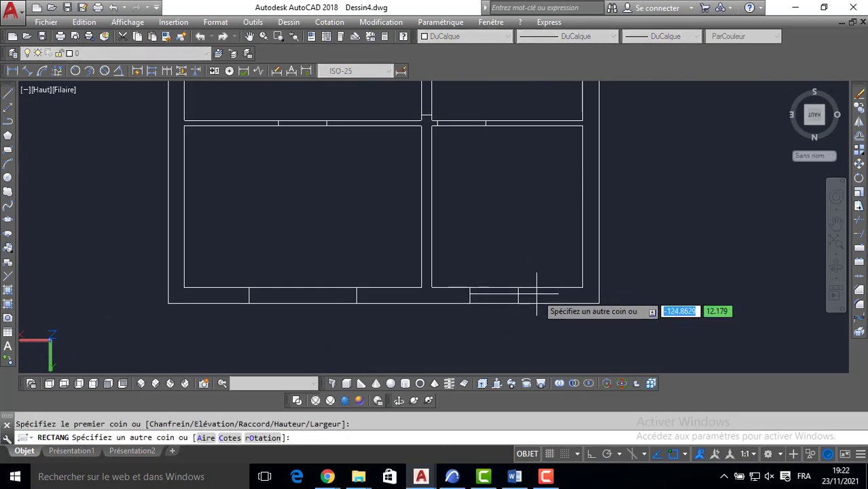
click(518, 303)
key(Return)
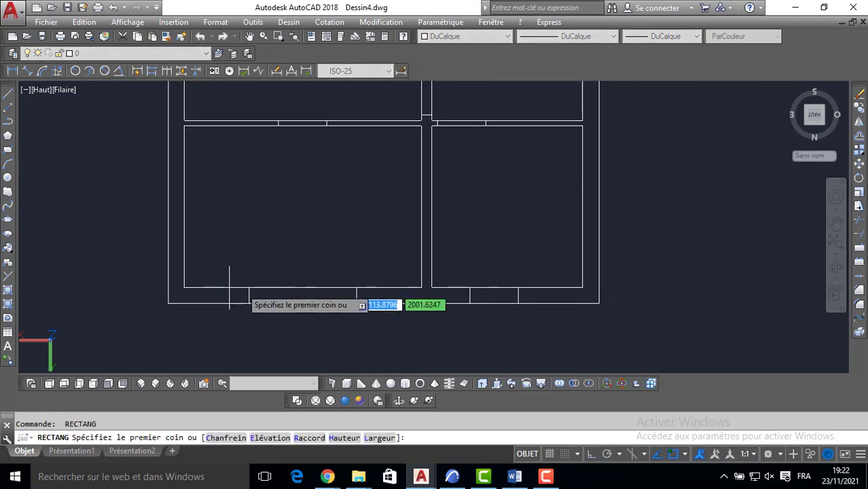
click(249, 288)
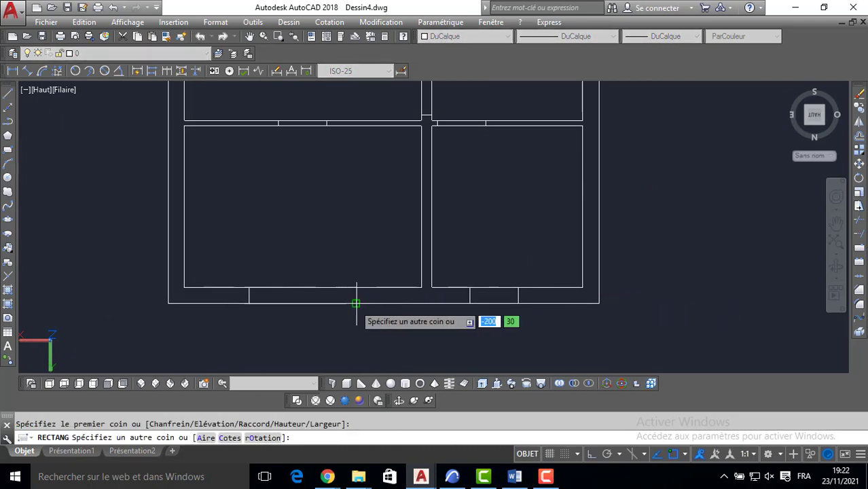
click(356, 303)
Draw a 200 by 30 rectangle over the wide opening in the front wall
scroll(349, 224, up, 4)
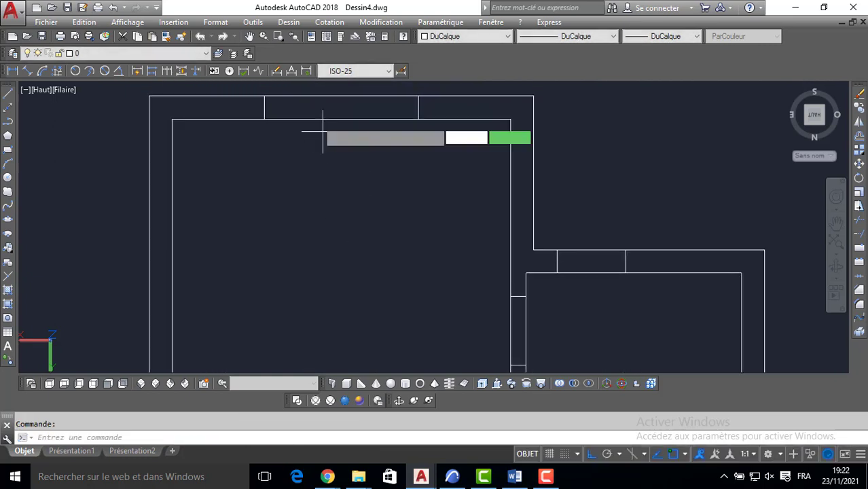
key(Return)
click(264, 97)
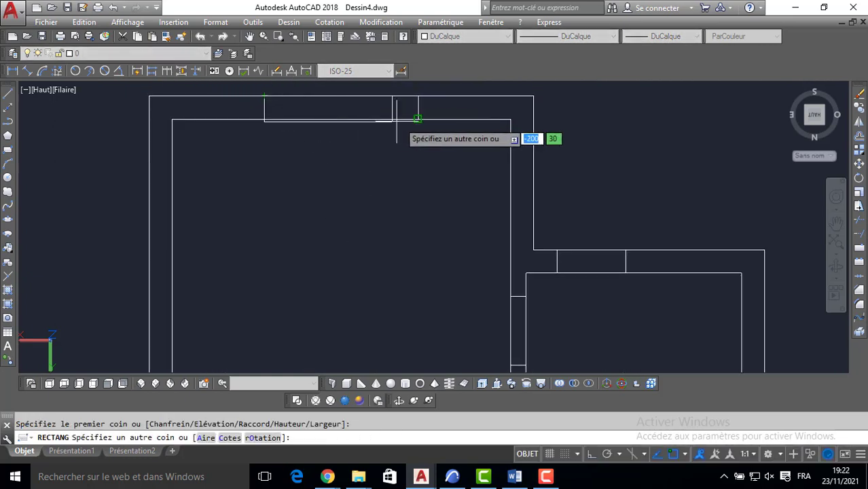
click(418, 119)
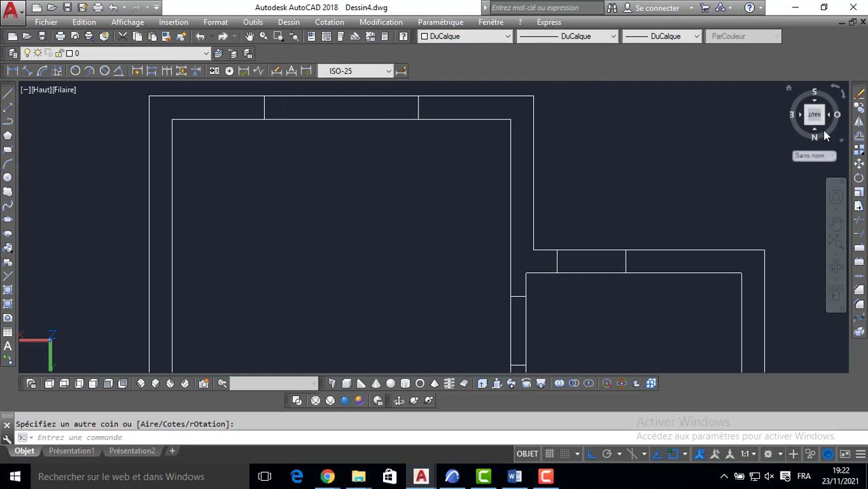
Try to extrude the rectangle on the rear wall's narrow sill block from the north-west isometric view
click(822, 124)
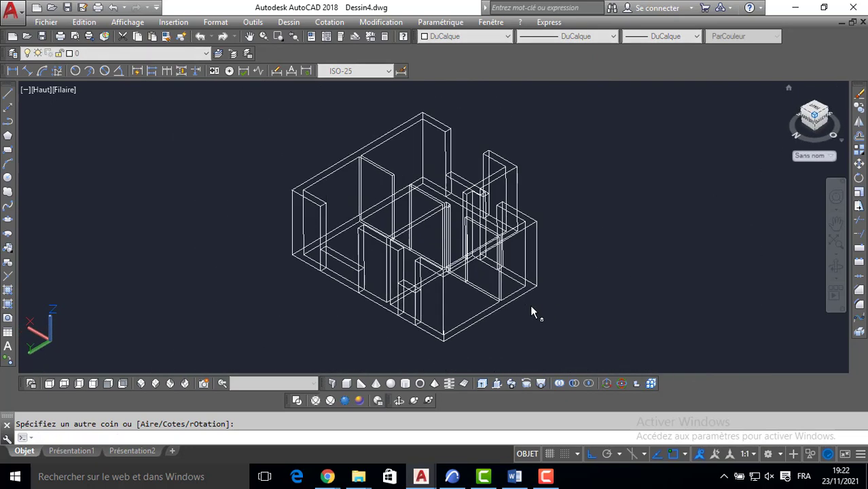
scroll(422, 303, up, 3)
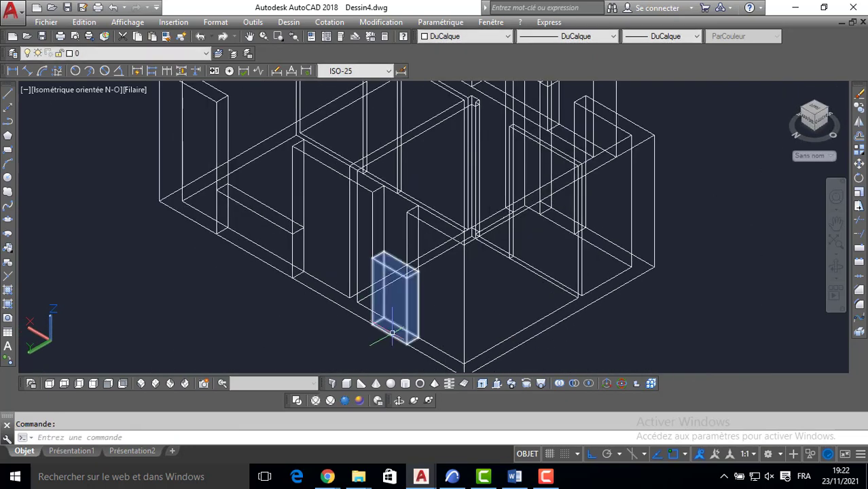
scroll(390, 273, up, 2)
text(RE)
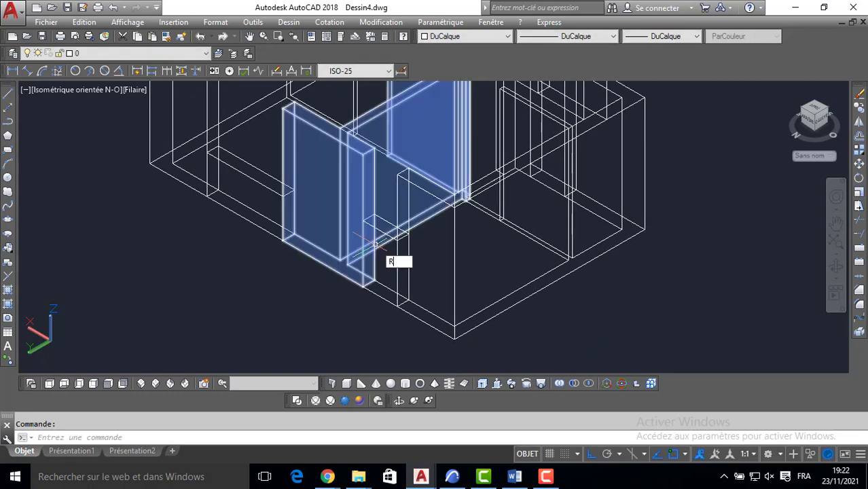
key(BackSpace)
key(Return)
key(Return)
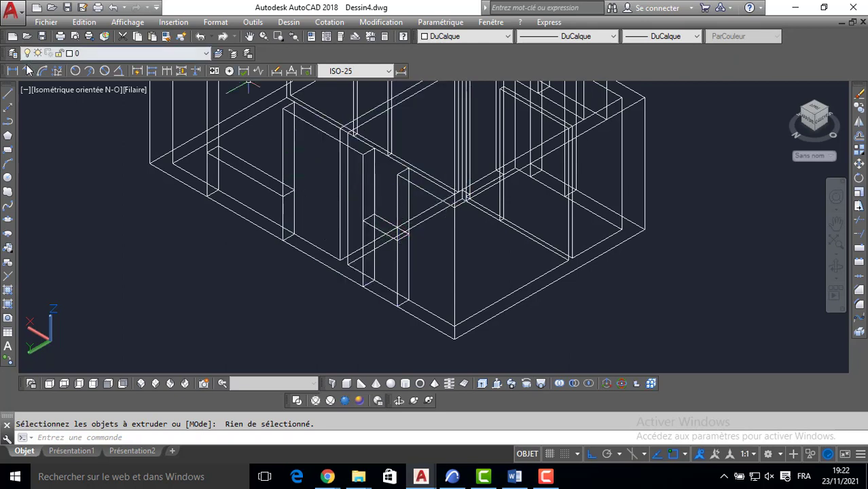
Create a new layer named 3D
click(13, 53)
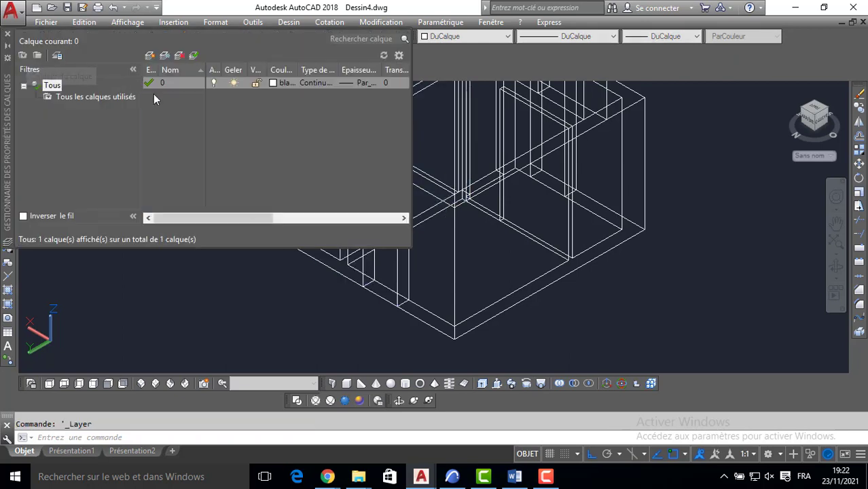
click(147, 58)
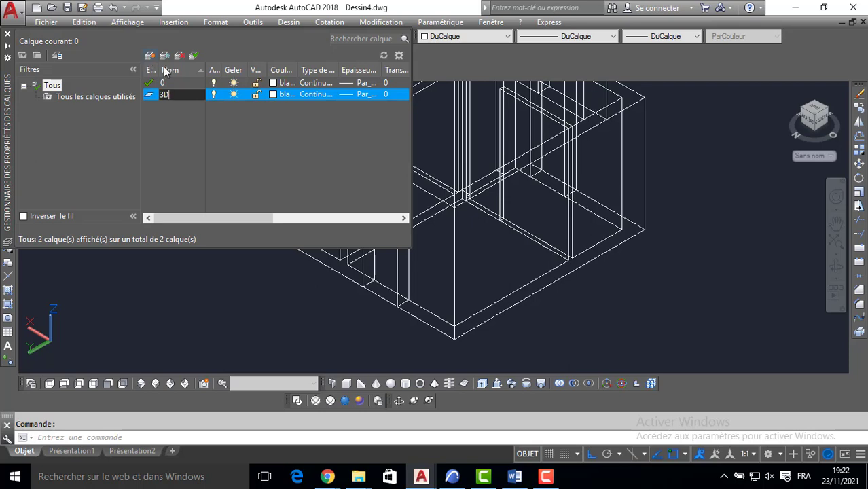
click(7, 35)
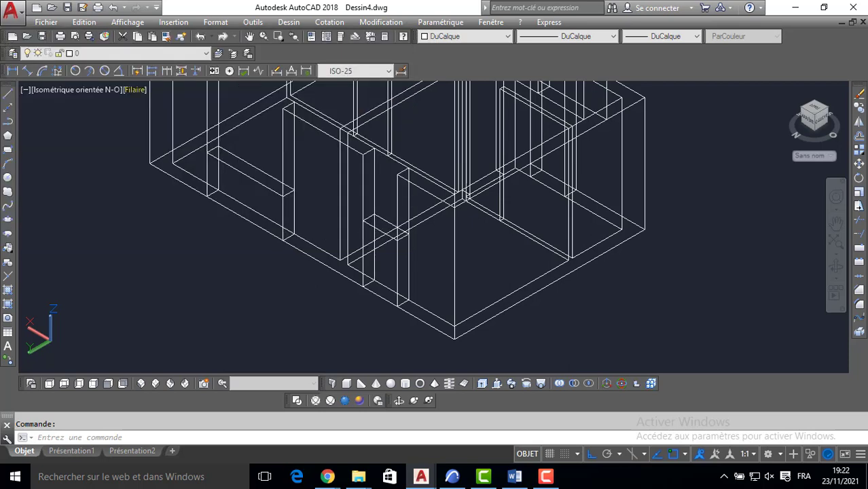
Assign the rear wall's narrow sill block to layer 3D and turn that layer off
click(388, 238)
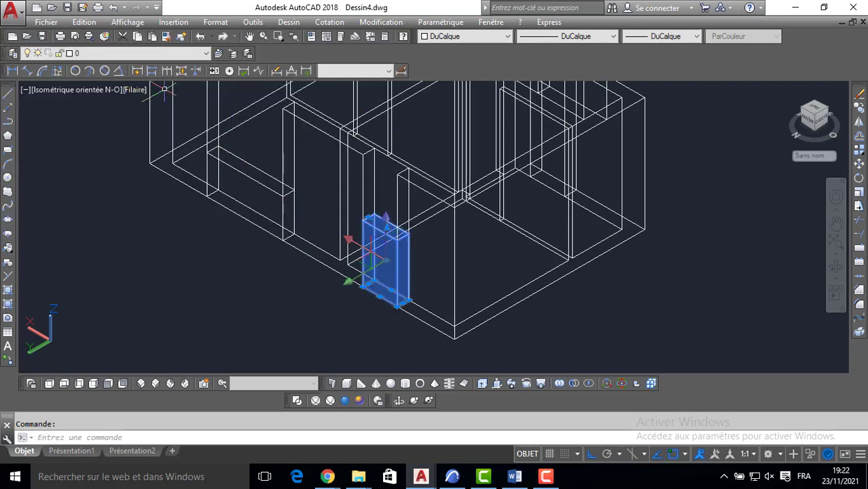
click(109, 54)
click(89, 75)
click(75, 57)
click(28, 76)
click(160, 214)
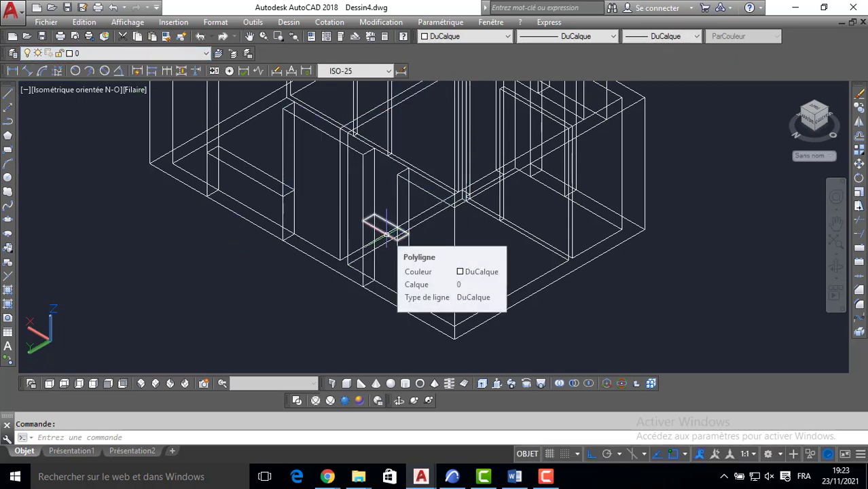
Extrude the rectangle at sill height in the rear wall's narrow opening to a height of 90
key(Return)
click(386, 234)
key(Return)
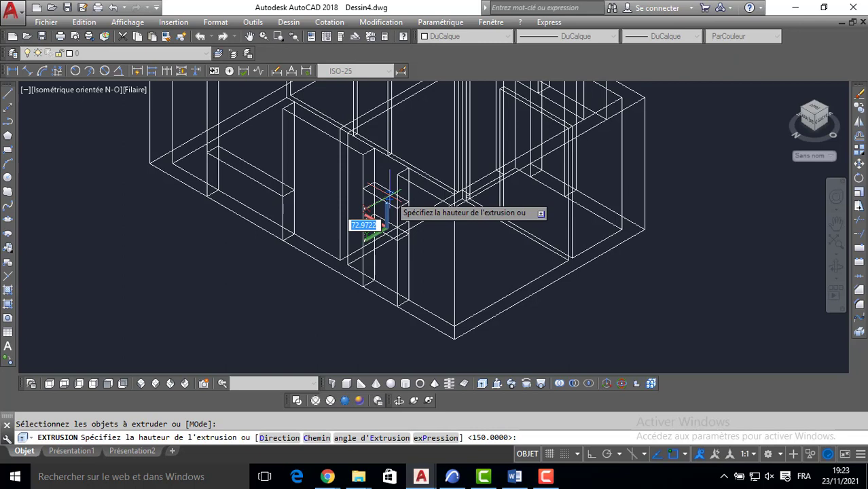
key(Return)
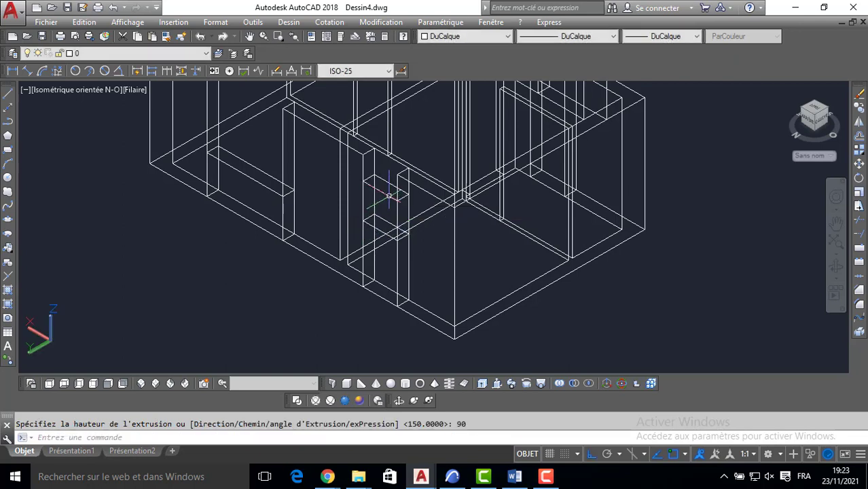
Move the 90-high block up by its top corner to the wall's top corner and turn layer 3D back on
click(389, 197)
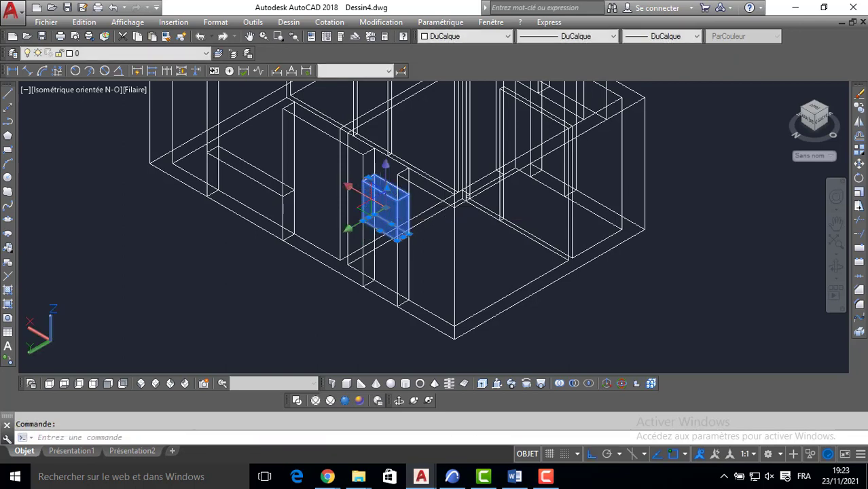
text(dp)
key(Return)
click(363, 181)
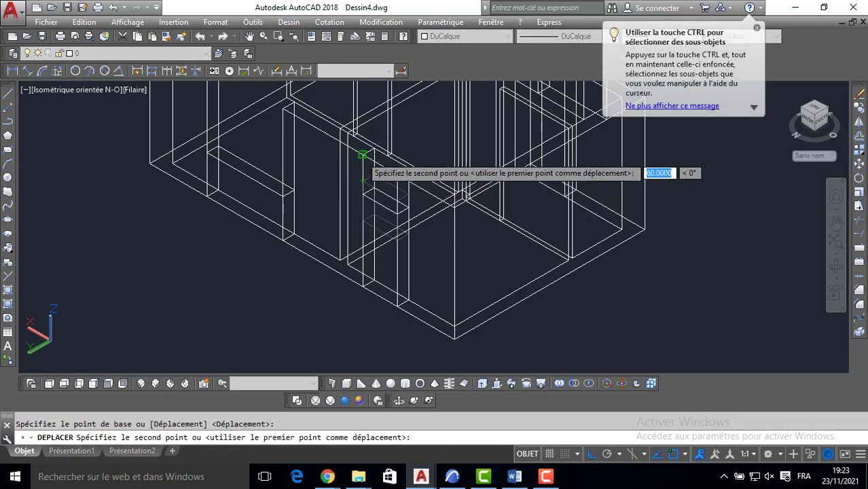
click(363, 155)
click(122, 53)
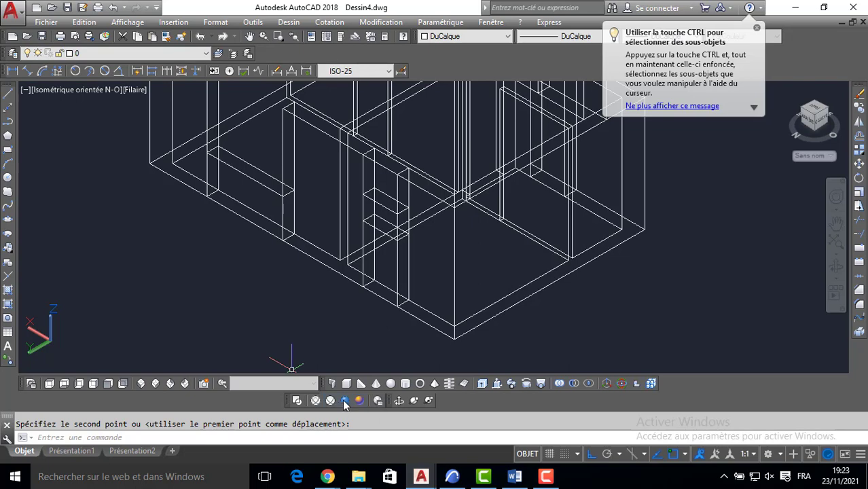
Switch the model to the Realistic visual style and examine the narrow window opening from inside the room
click(345, 400)
scroll(302, 319, up, 5)
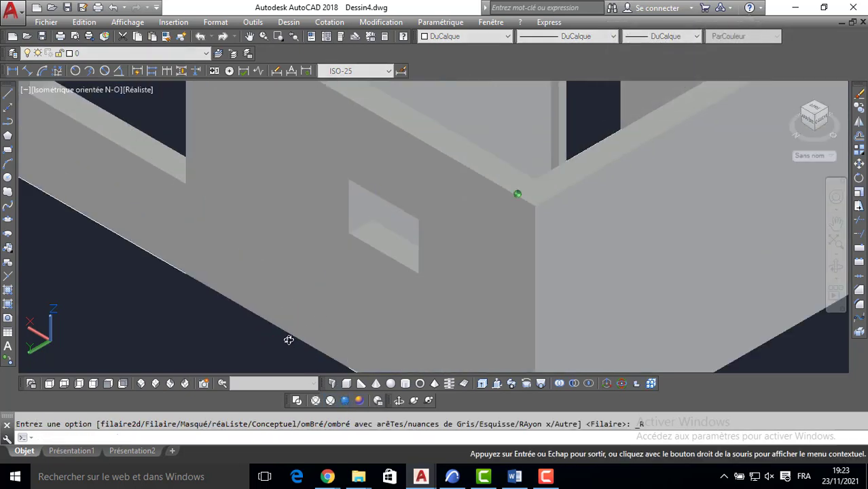
mouse_move(289, 340)
shift+middle_down()
mouse_move(316, 318)
mouse_move(200, 337)
mouse_move(202, 353)
shift+middle_up()
middle_drag(273, 150, 341, 368)
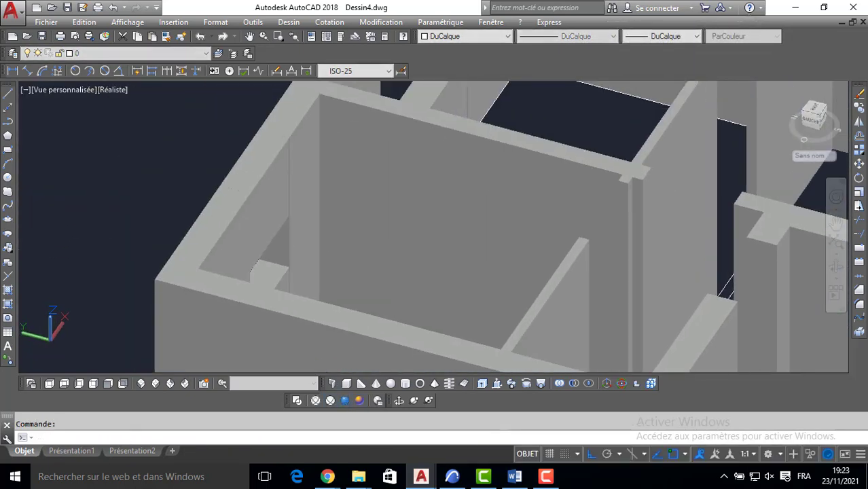
shift+middle_drag(349, 306, 306, 304)
middle_drag(281, 212, 373, 277)
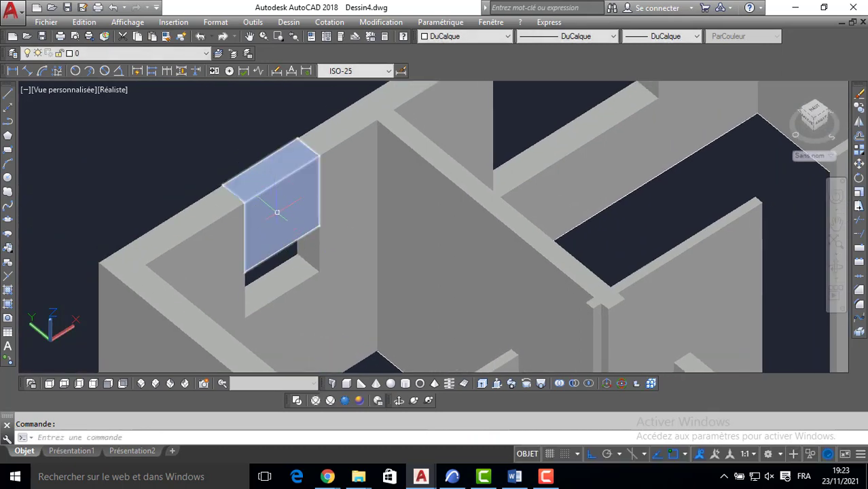
middle_drag(296, 292, 300, 258)
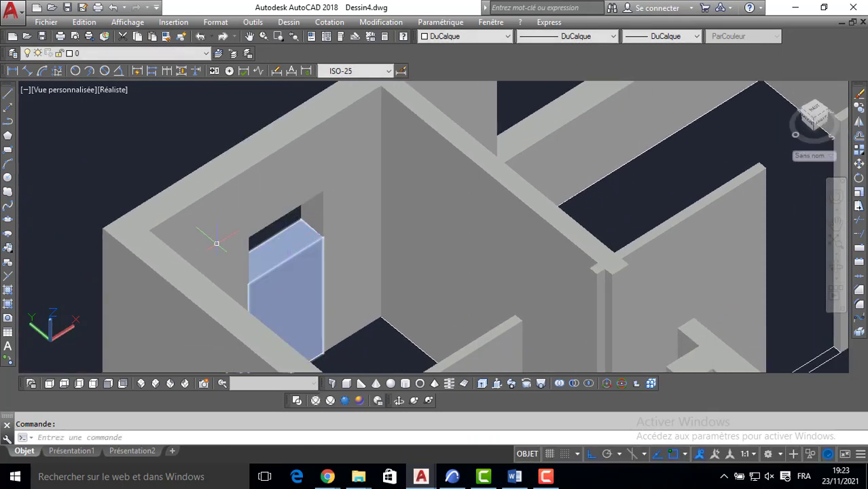
Copy the rear wall's wide sill block from its upper corner to the wall's top corner above the opening
mouse_move(216, 243)
shift+middle_down()
mouse_move(339, 217)
mouse_move(320, 213)
mouse_move(377, 264)
shift+middle_up()
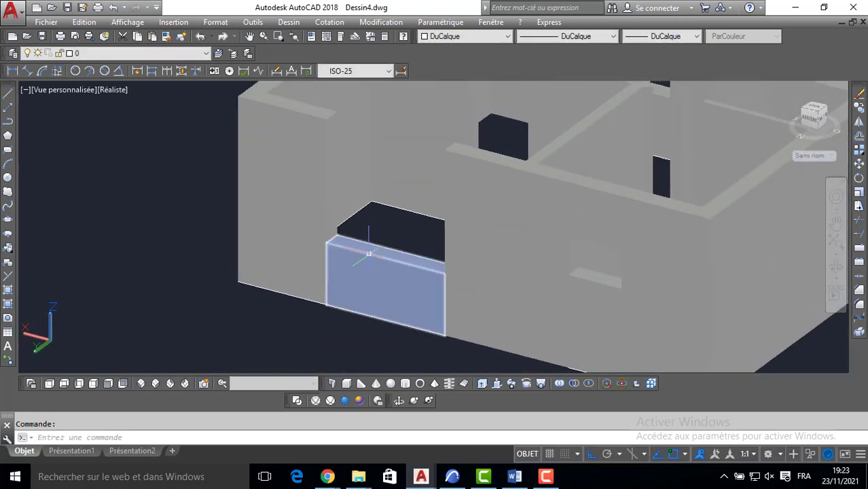
click(369, 254)
text(CO)
text(P)
key(Return)
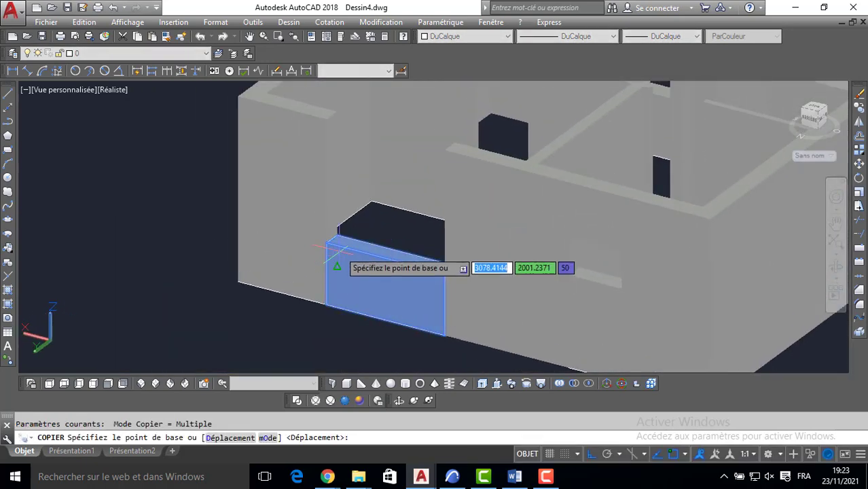
click(327, 239)
click(326, 119)
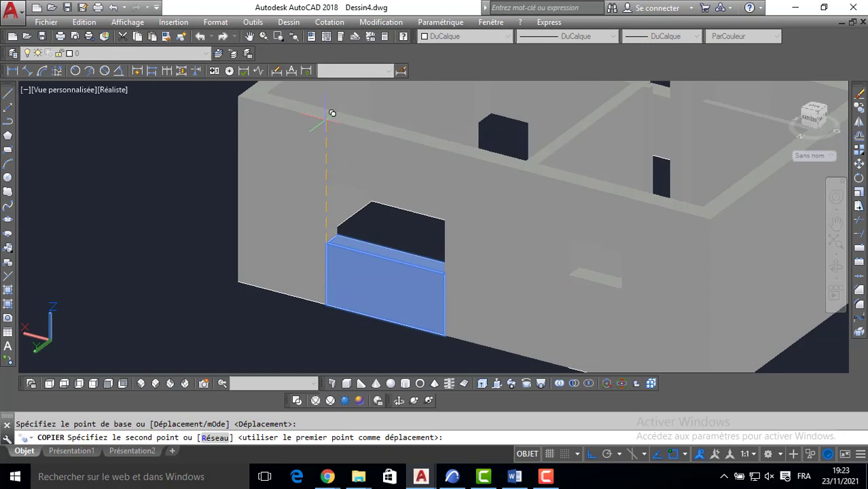
middle_drag(386, 177, 373, 292)
shift+middle_drag(510, 155, 442, 285)
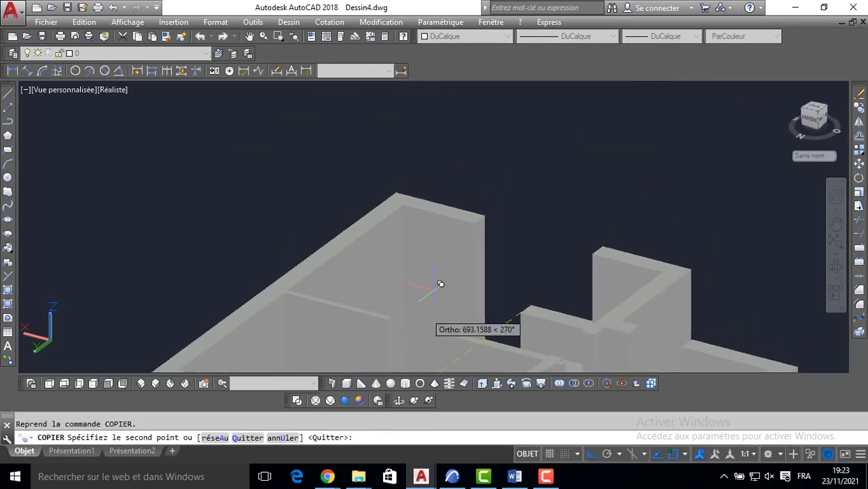
key(Escape)
Copy the front wall's wide sill block from its upper corner to the wall's top corner above the opening
shift+middle_drag(562, 235, 527, 194)
click(561, 294)
text(C)
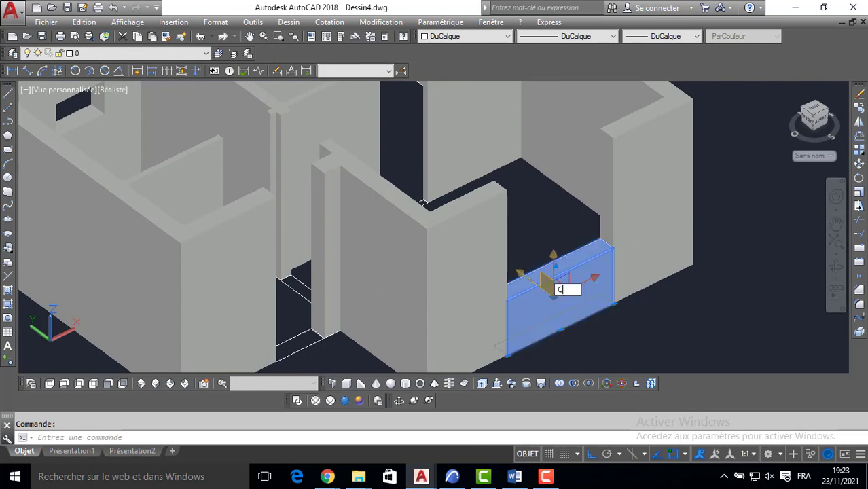
text(o)
key(Return)
click(614, 247)
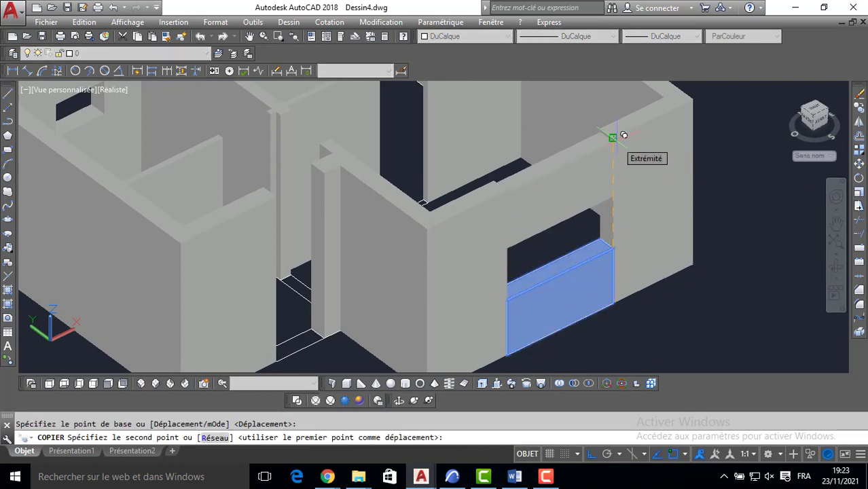
click(613, 137)
key(Return)
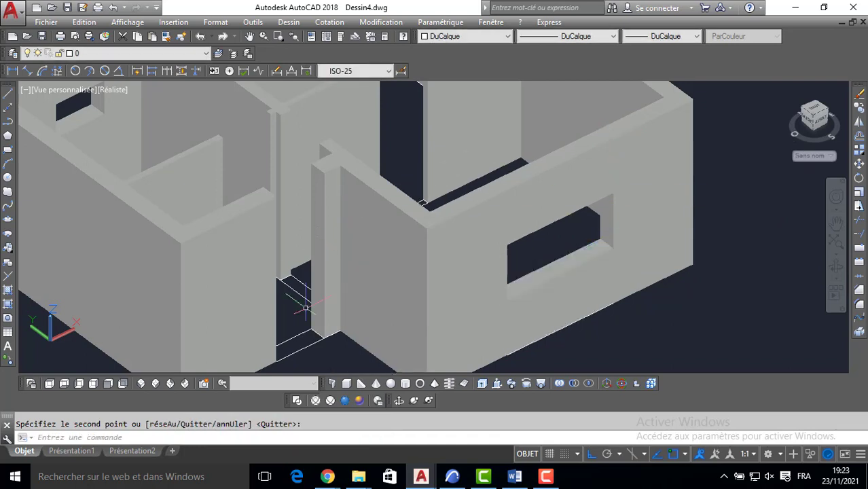
Extrude the rectangles in the front entrance, the adjoining passage and the long interior partition's door opening to a height of 90
key(Return)
click(301, 349)
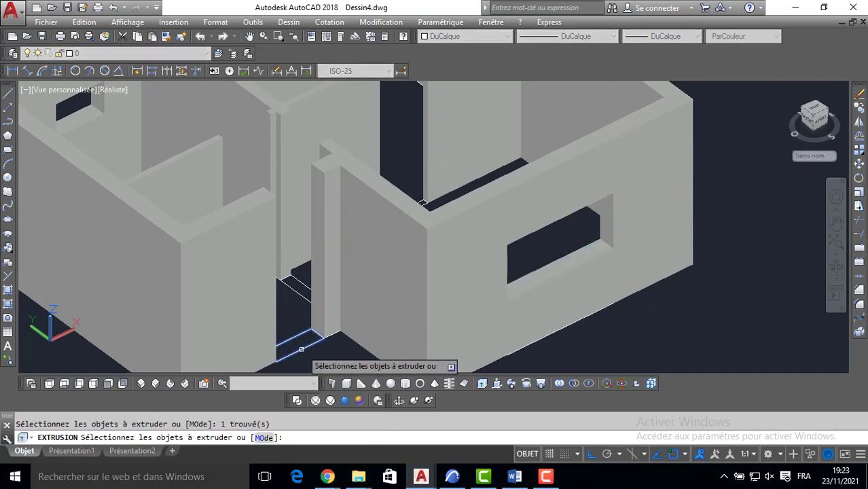
click(302, 295)
middle_drag(356, 266, 339, 296)
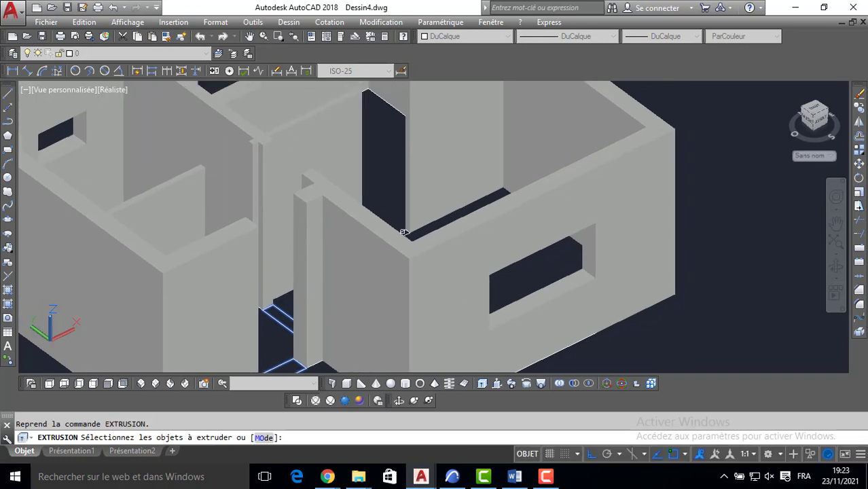
shift+middle_drag(405, 233, 386, 263)
click(385, 260)
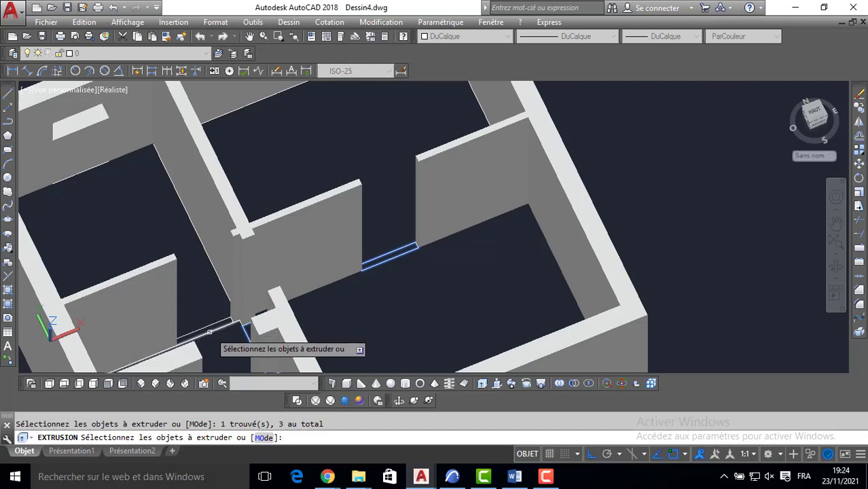
middle_drag(211, 317, 233, 284)
scroll(232, 284, up, 3)
scroll(280, 278, down, 4)
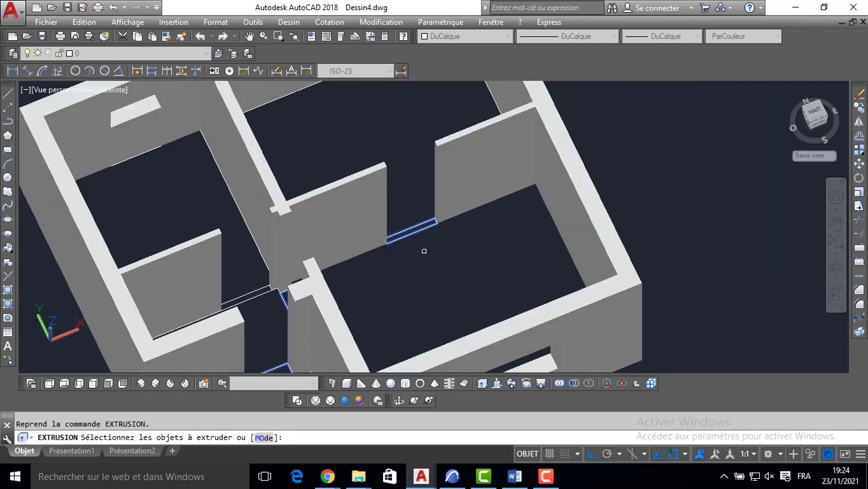
key(Return)
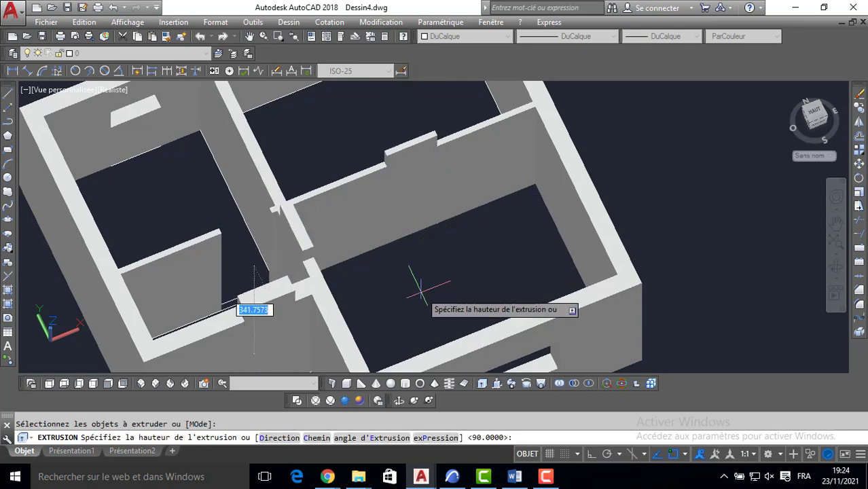
key(Return)
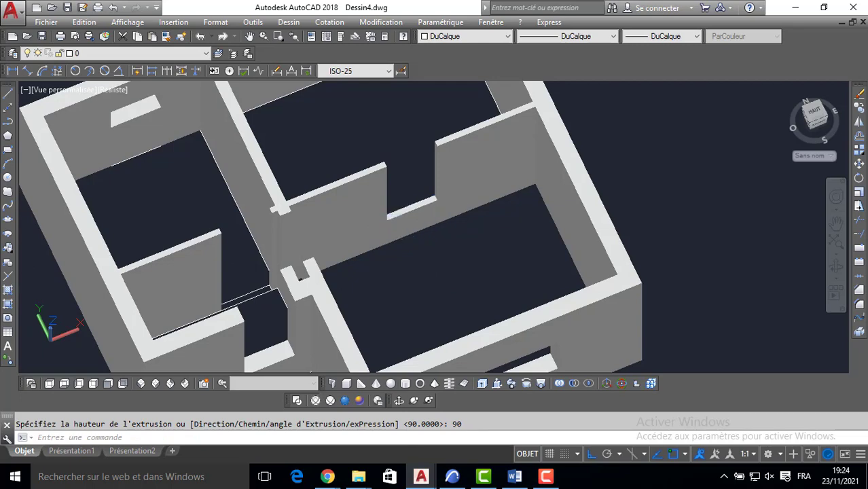
Move the three 90-high door blocks together from the partition block's upper corner up to the wall's top corner
click(402, 213)
click(289, 354)
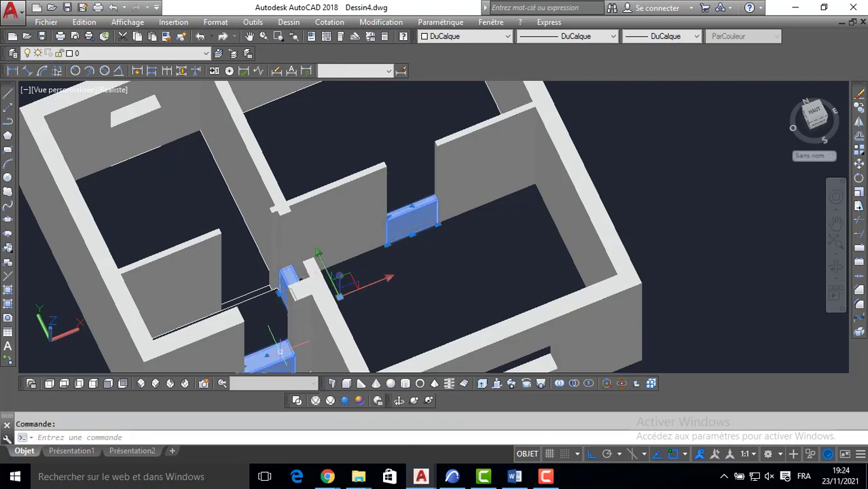
text(D)
key(Return)
scroll(438, 182, up, 3)
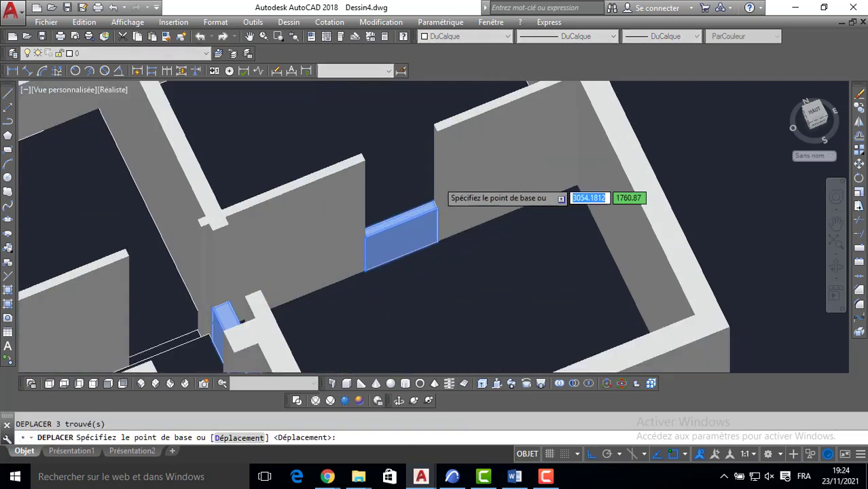
click(437, 216)
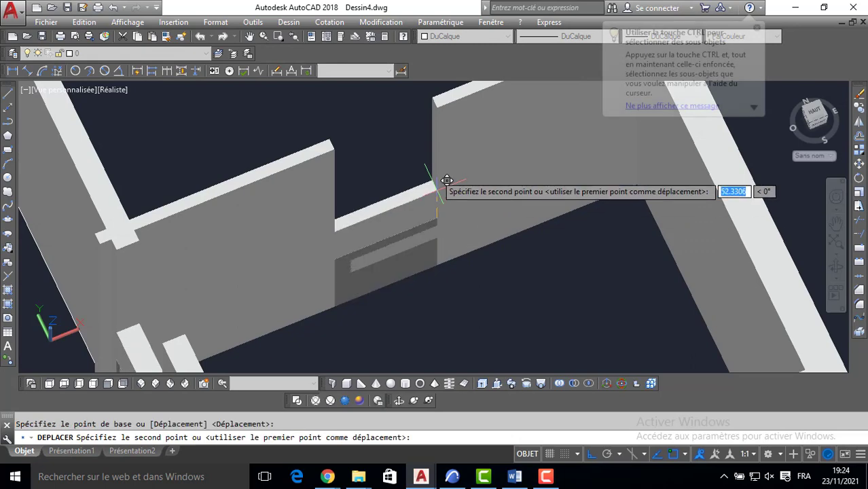
click(440, 106)
Delete the extra outline at the small room's door opening and extrude the opening's rectangle to a height of 90
scroll(386, 149, down, 2)
middle_drag(362, 207, 445, 189)
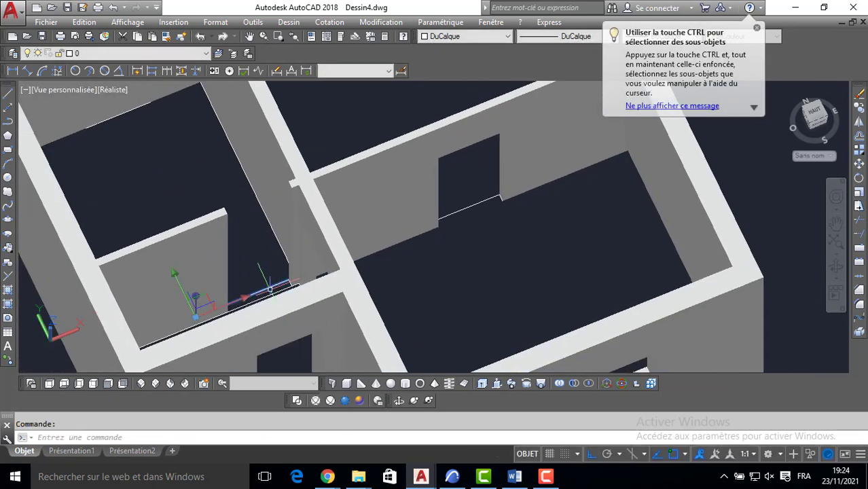
key(Delete)
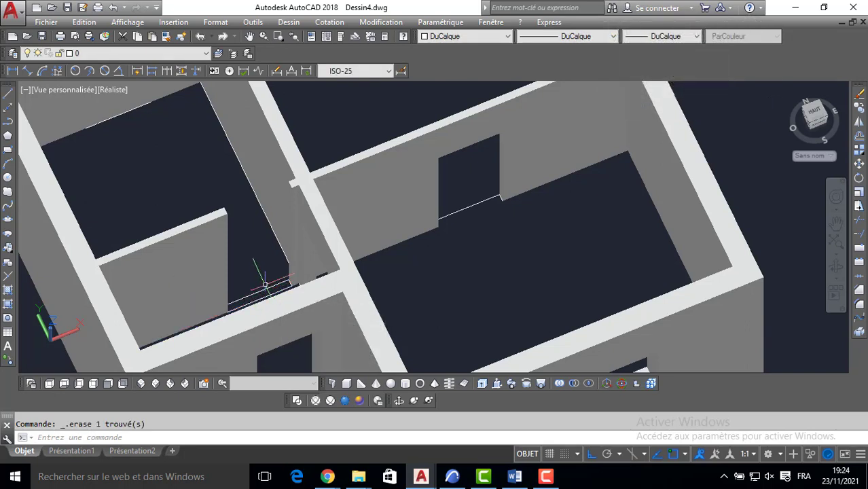
key(Return)
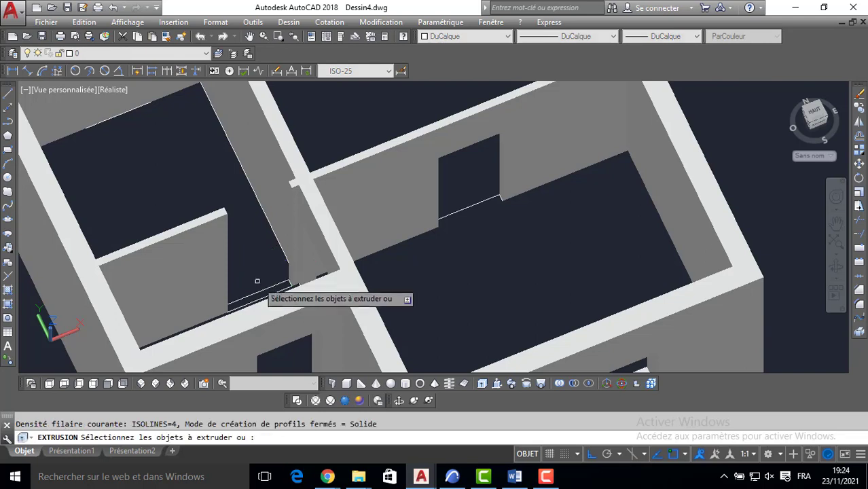
click(260, 289)
key(Return)
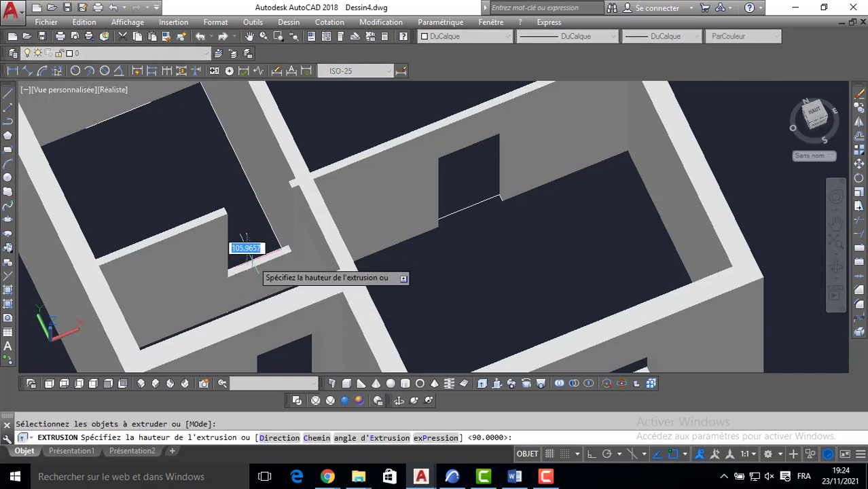
text(90)
key(Return)
Move the small room's door block from its upper corner straight up to the wall's top corner
click(259, 271)
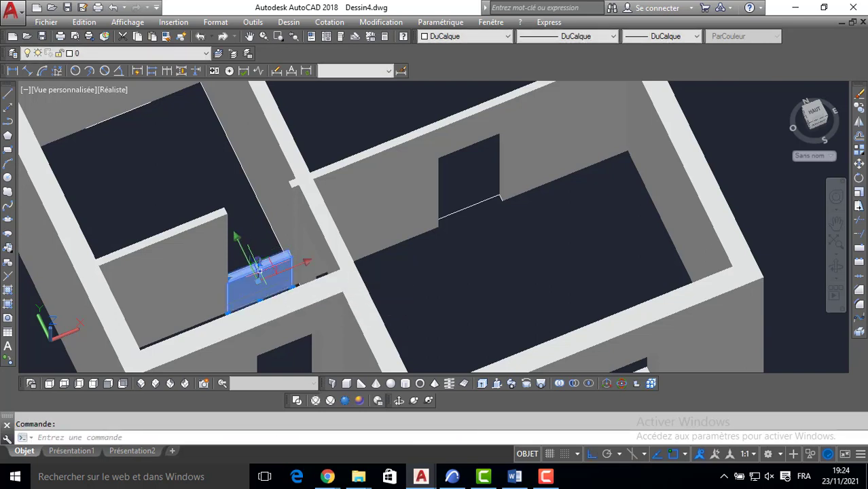
text(de)
key(Return)
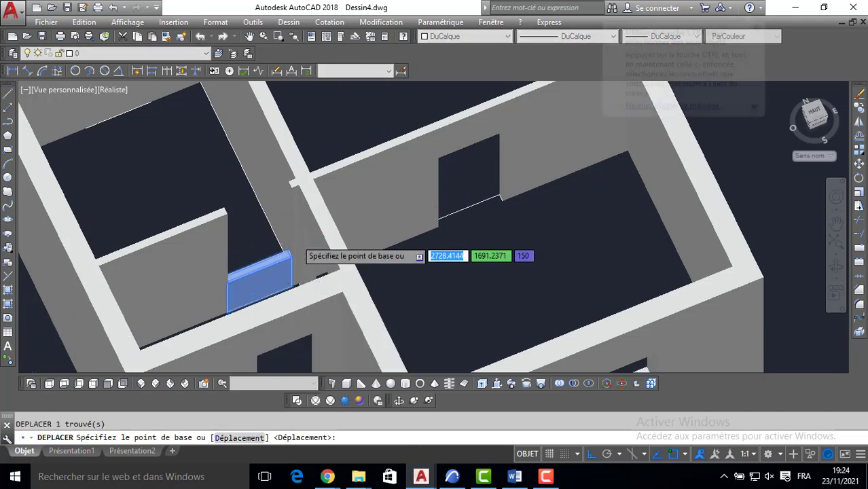
scroll(285, 272, up, 3)
click(285, 271)
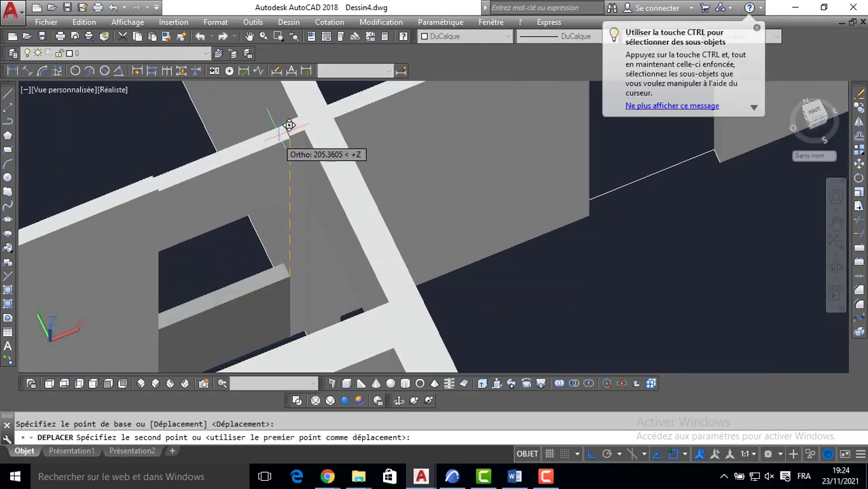
click(296, 131)
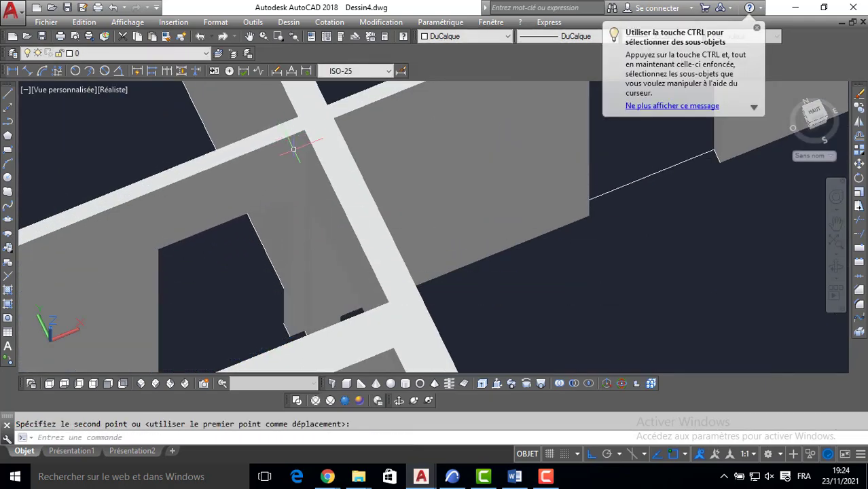
Erase the leftover line across the large room's doorway, then select all objects similar to the entrance line and erase them
click(499, 145)
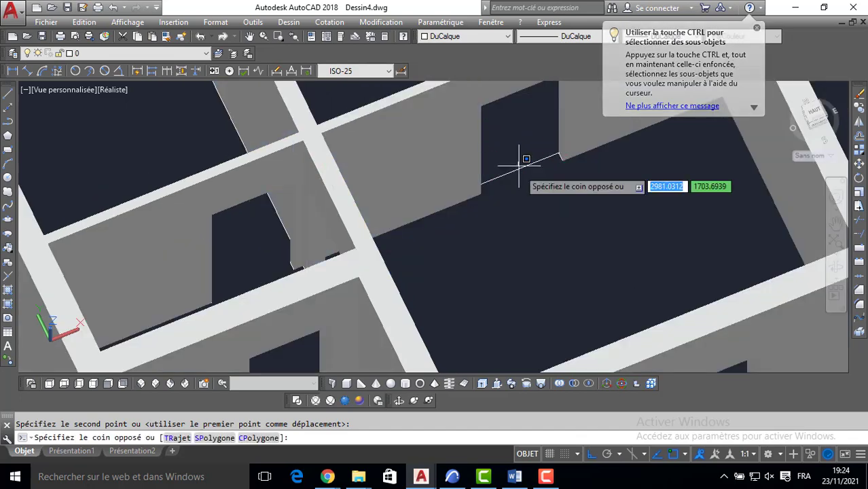
click(500, 188)
key(Delete)
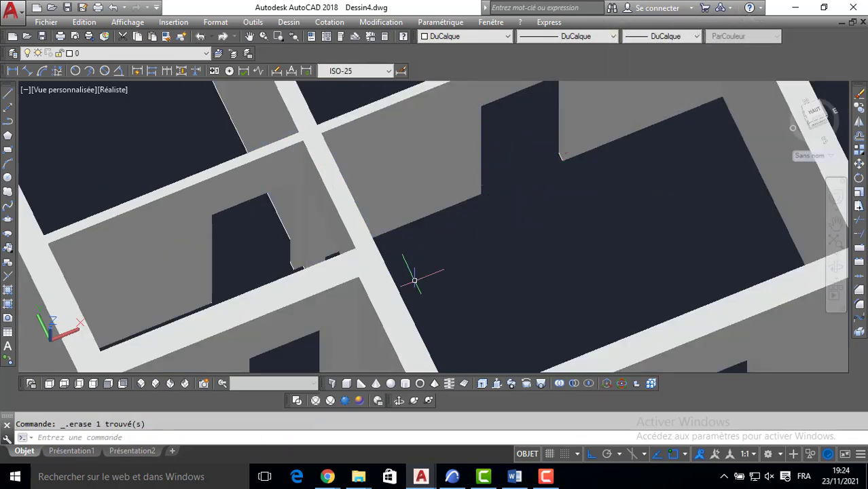
shift+middle_drag(415, 279, 421, 214)
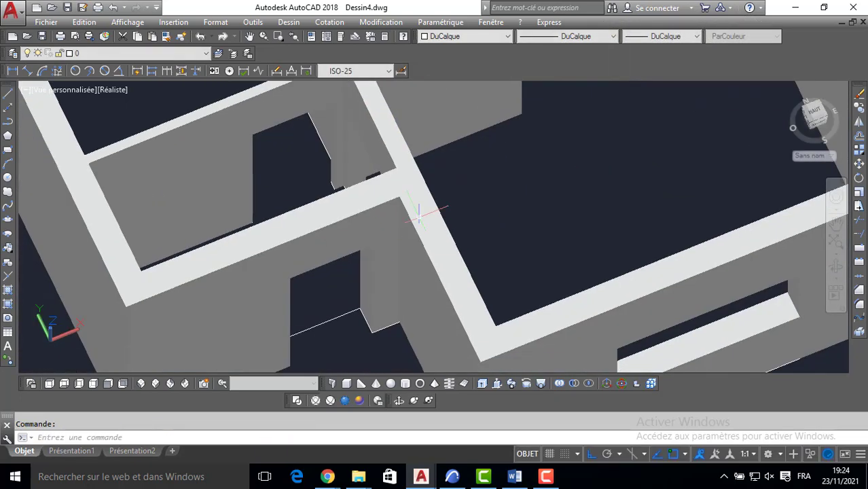
right_click(326, 319)
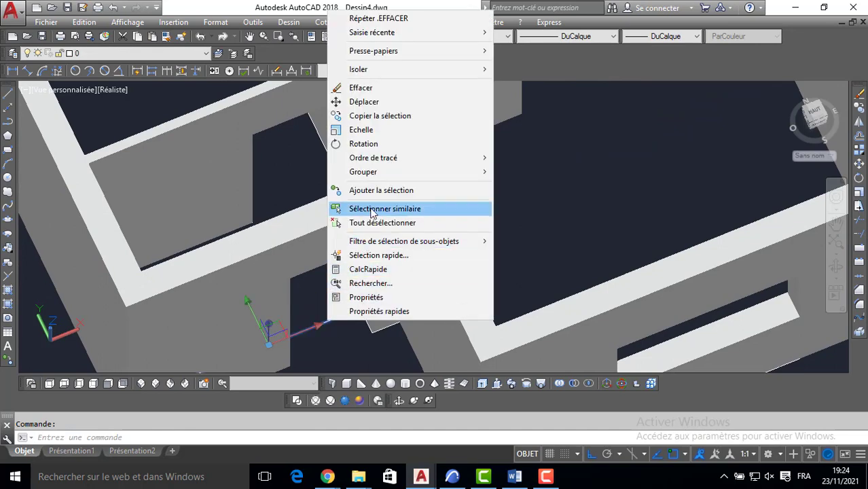
click(404, 211)
scroll(435, 224, down, 5)
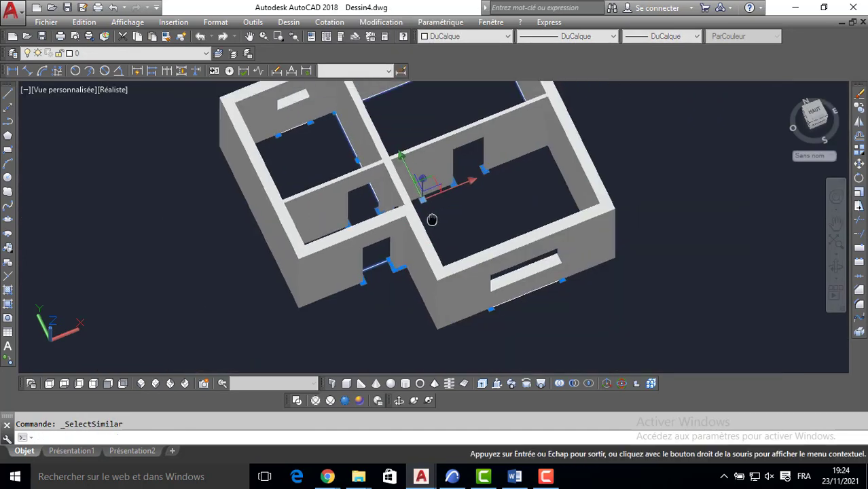
key(Delete)
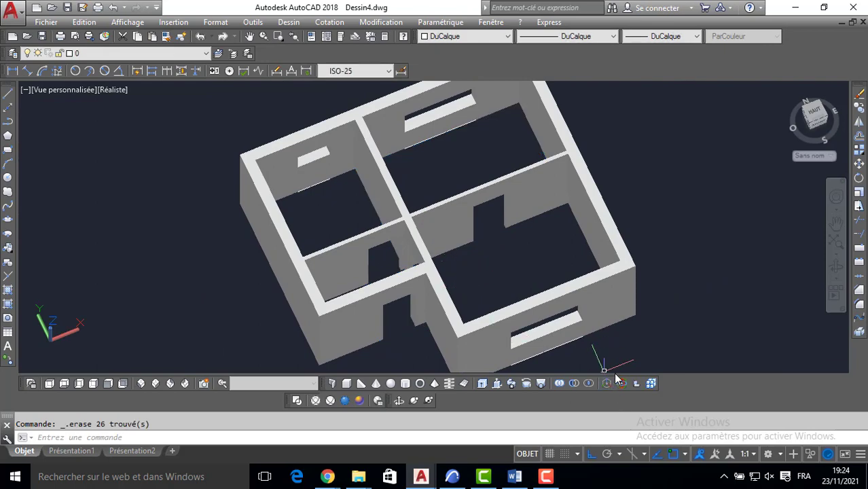
Draw a rectangle in the top view between the building's opposite outer corners, covering the full footprint and the front recess
shift+right_click(526, 275)
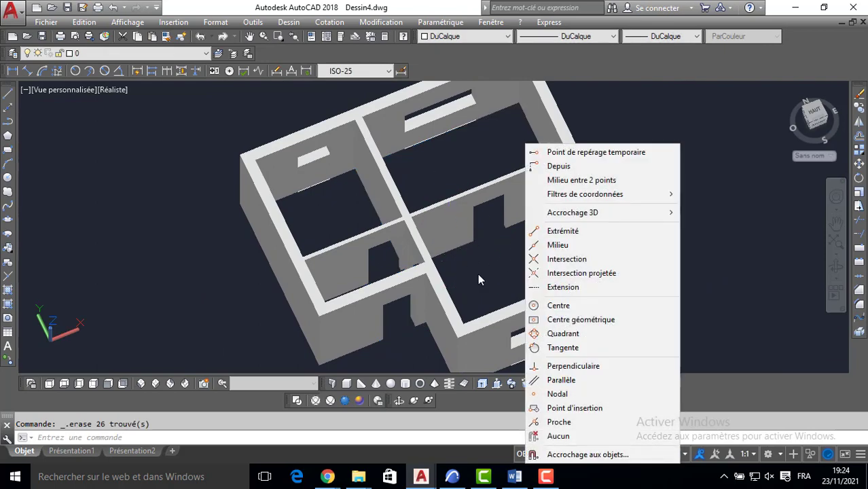
click(477, 273)
middle_drag(509, 264, 513, 205)
shift+middle_drag(506, 234, 264, 279)
shift+middle_drag(405, 295, 384, 295)
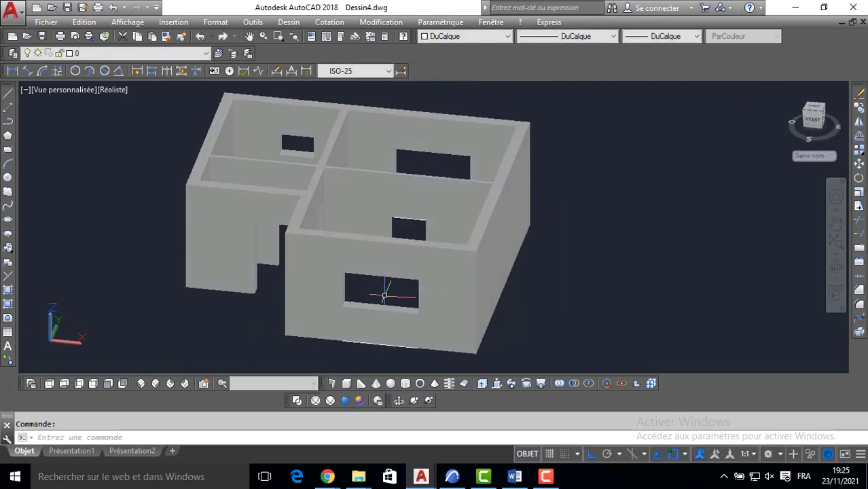
click(814, 111)
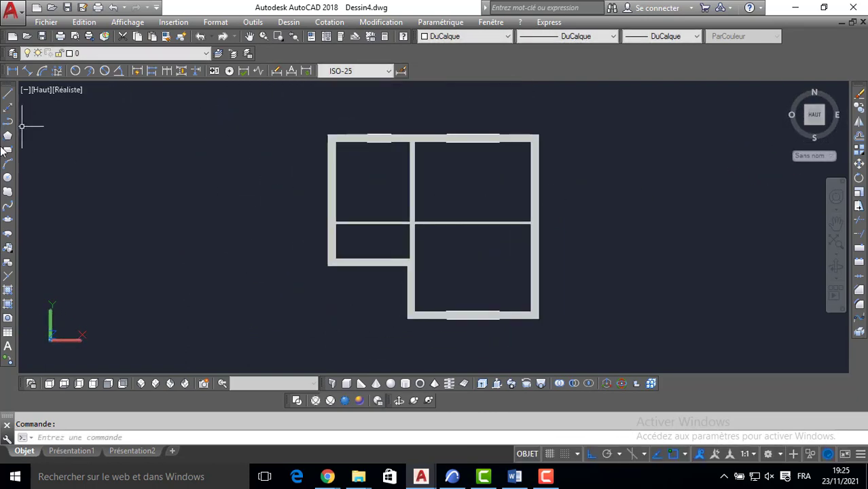
click(7, 151)
click(328, 265)
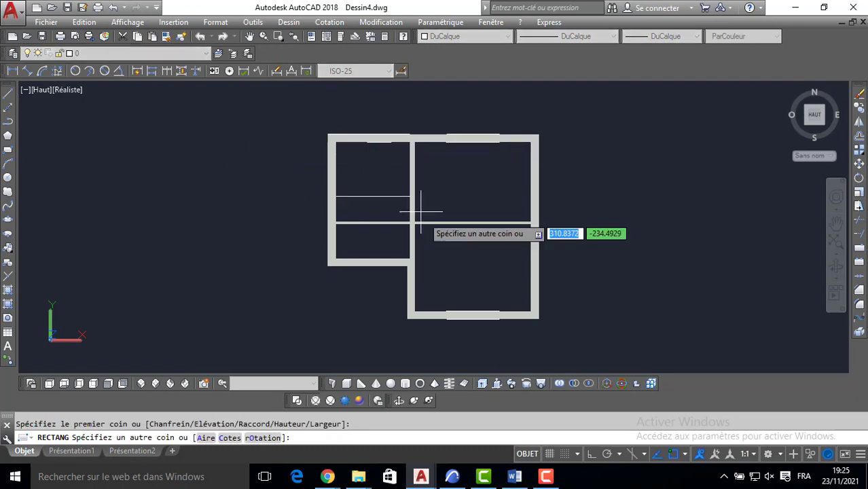
click(539, 319)
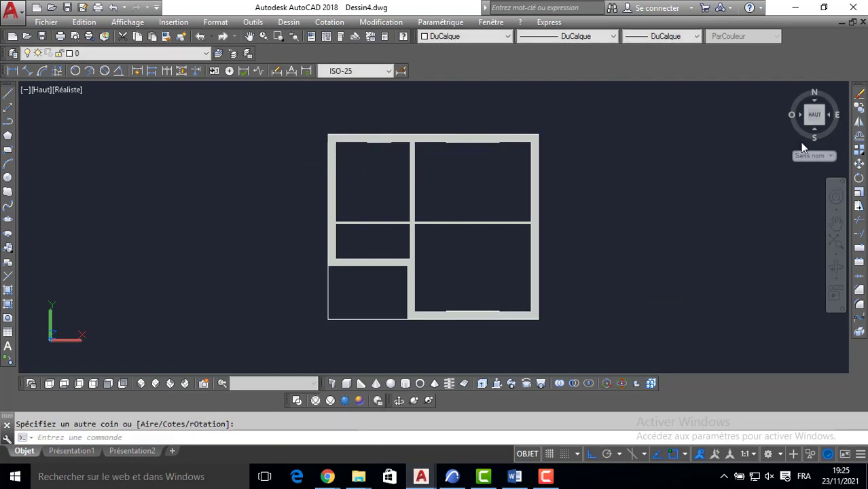
Extrude the footprint rectangle 15 downward as the floor slab, working in the south-east isometric view
click(817, 129)
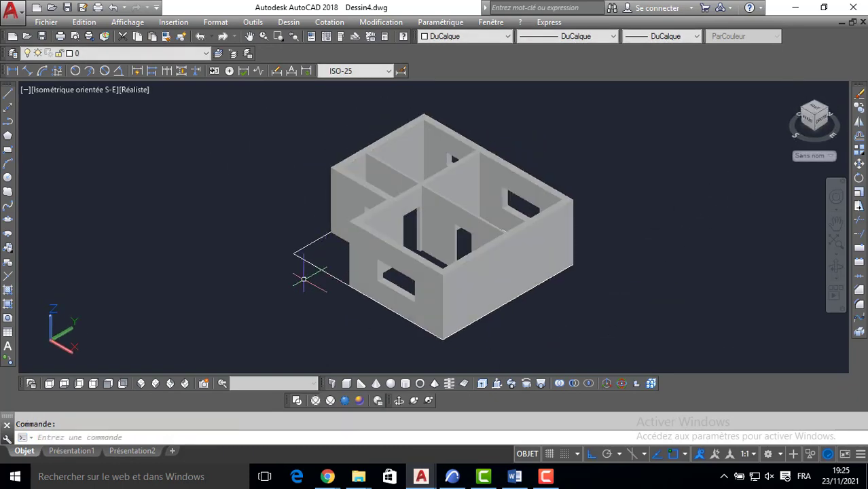
click(466, 383)
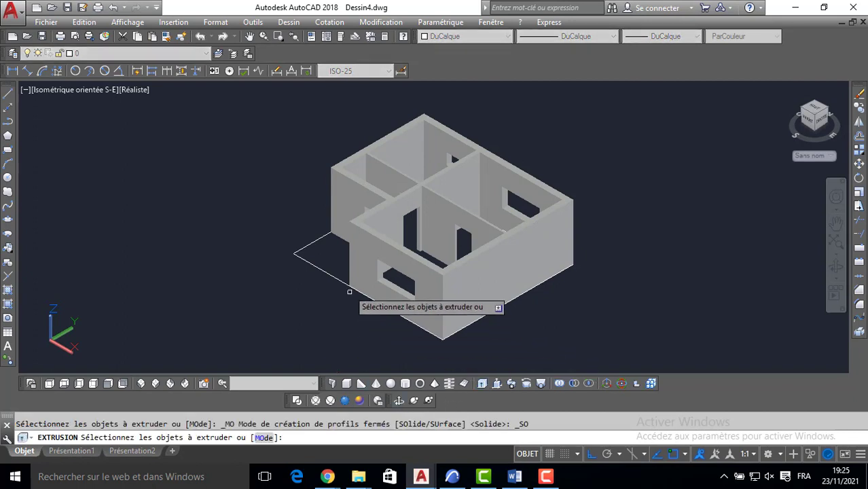
key(Return)
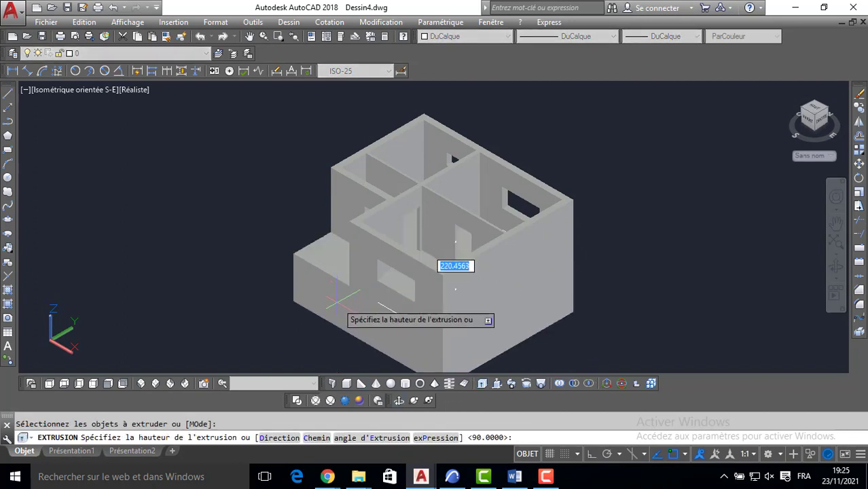
key(Return)
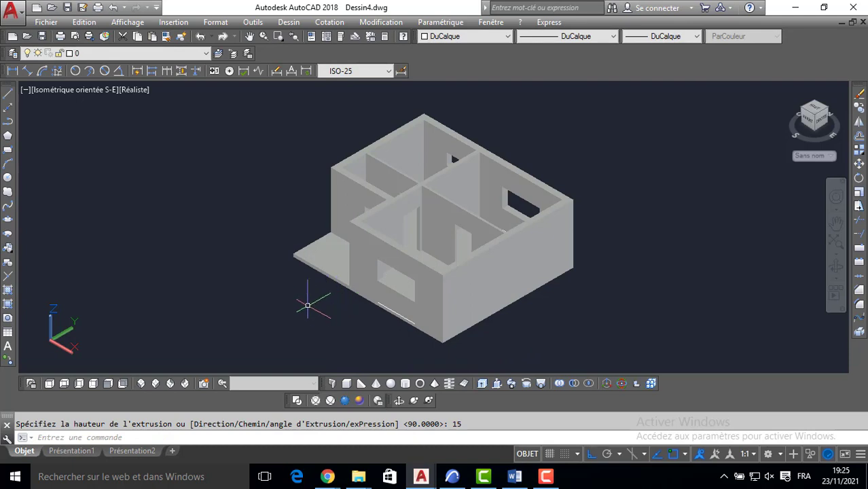
Copy the floor slab from its lower front corner to the wall's top corner directly above to form the roof slab
scroll(307, 306, up, 4)
click(352, 243)
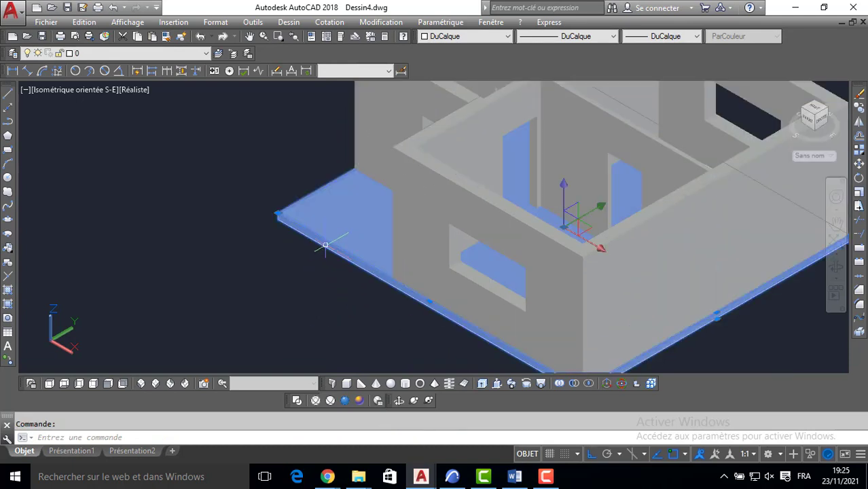
key(Return)
middle_drag(467, 280, 424, 200)
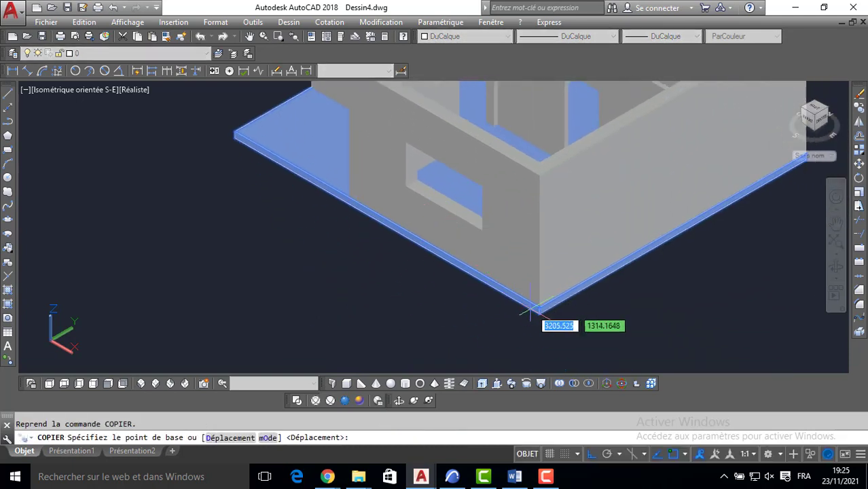
click(538, 313)
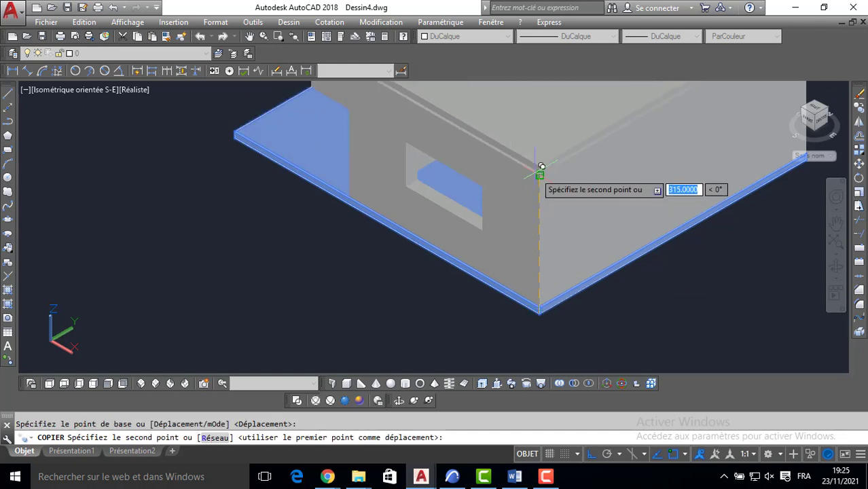
click(546, 168)
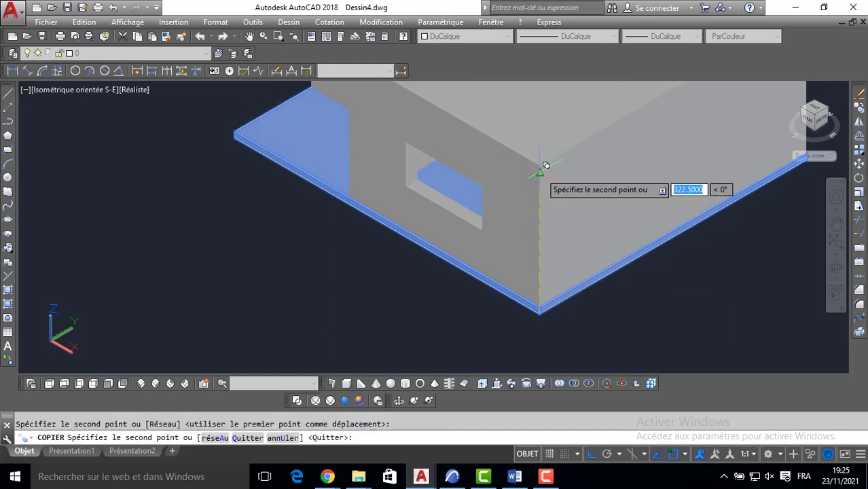
key(Escape)
Examine the building with its floor and roof slabs from the entrance side and the opposite side
scroll(285, 275, down, 5)
middle_drag(238, 312, 412, 251)
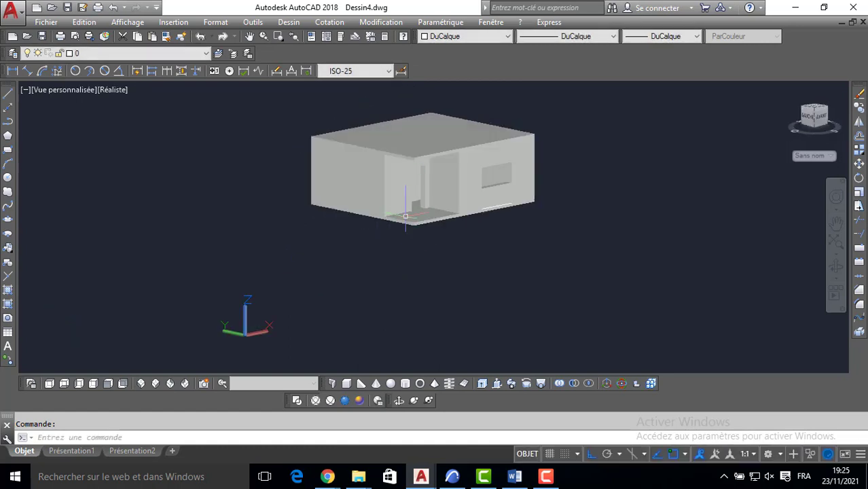
scroll(469, 285, up, 3)
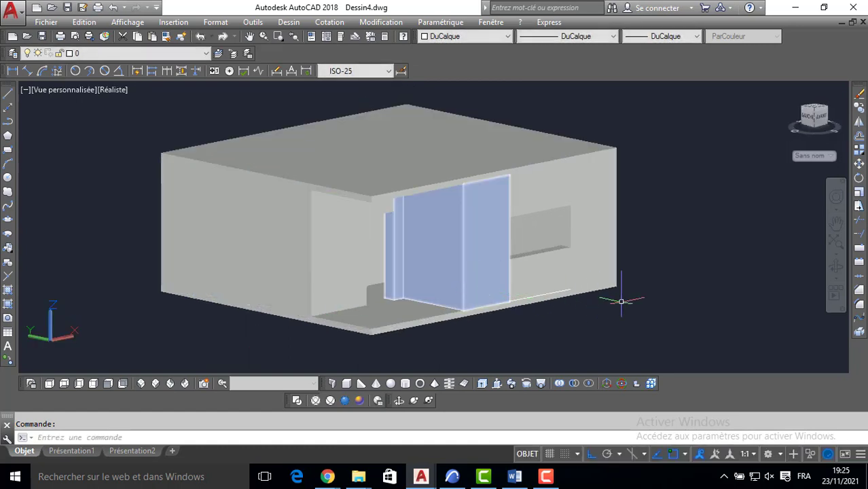
shift+middle_drag(621, 301, 508, 311)
click(547, 481)
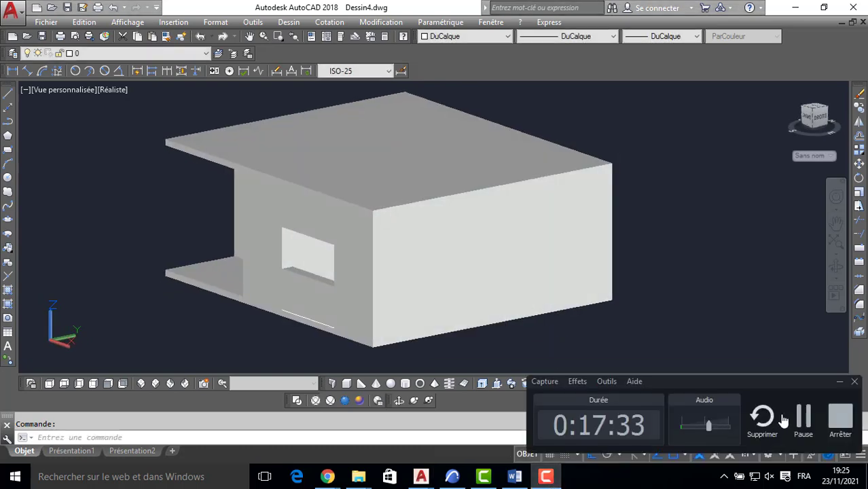